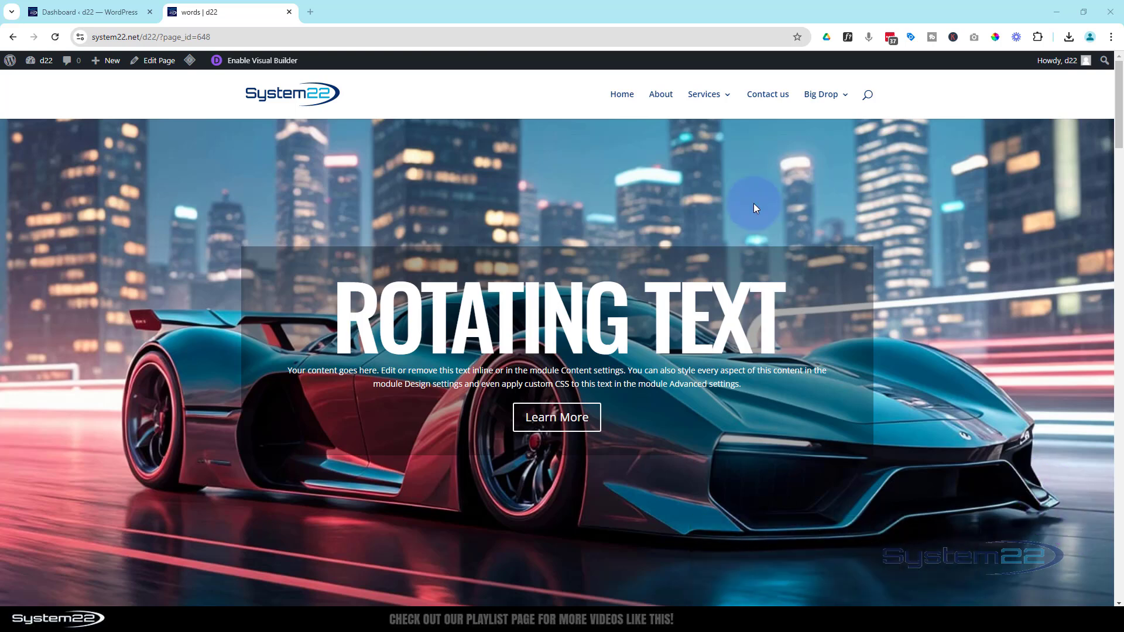
# Examine the giant scroll-animated headings on the finished words page, from the Learn More link to the images, and return to the start.
pyautogui.click(562, 418)
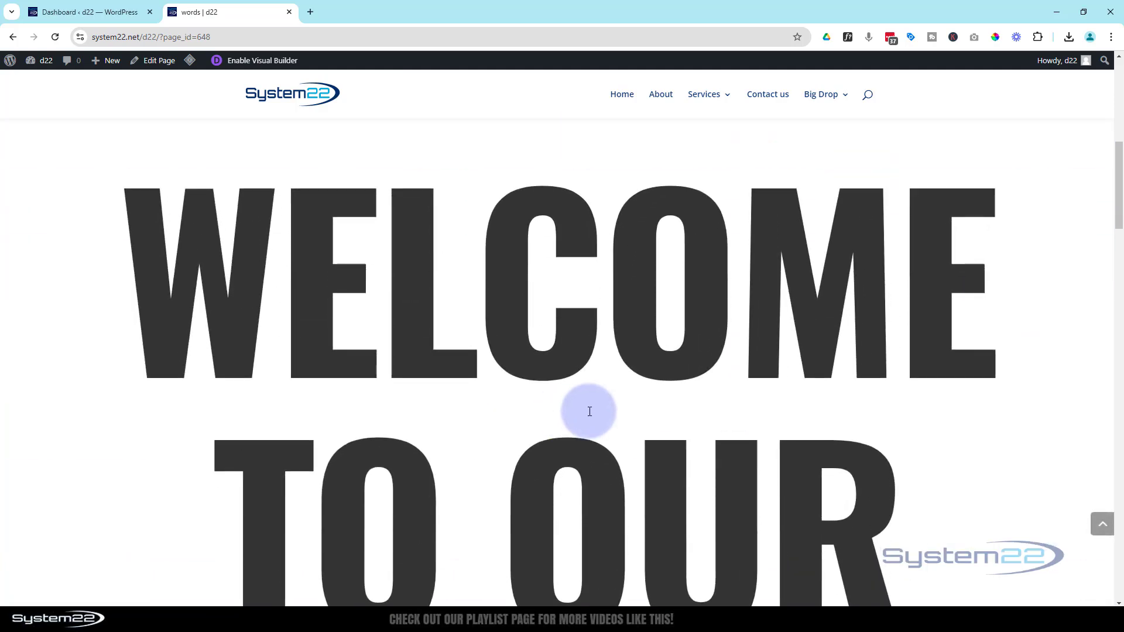
pyautogui.scroll(-5, 1056, 409)
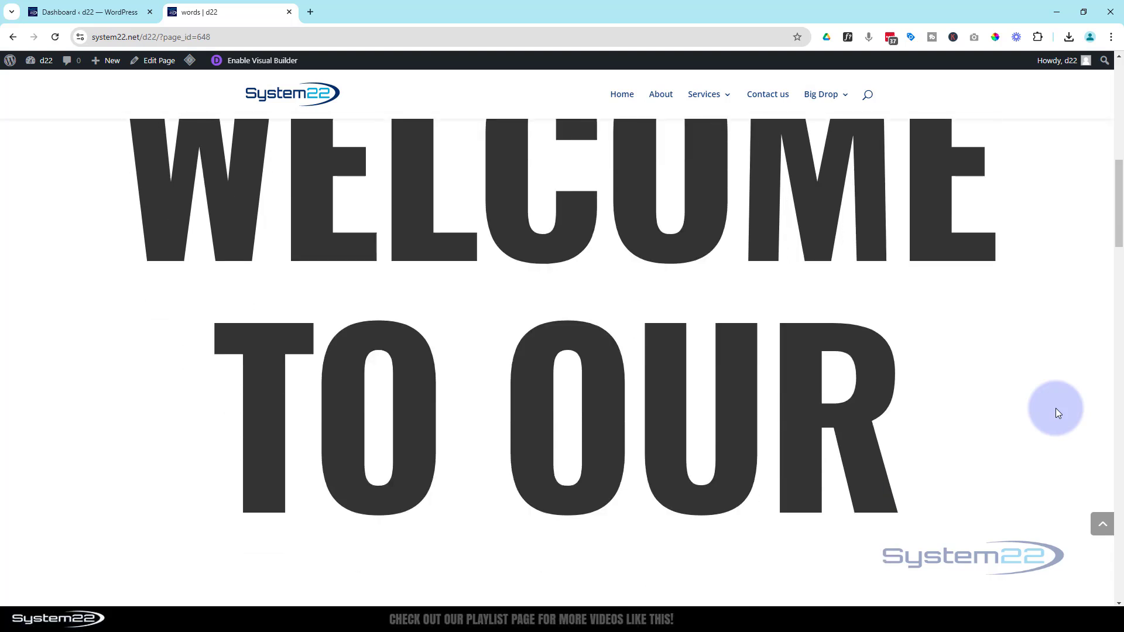
pyautogui.scroll(-5, 1057, 410)
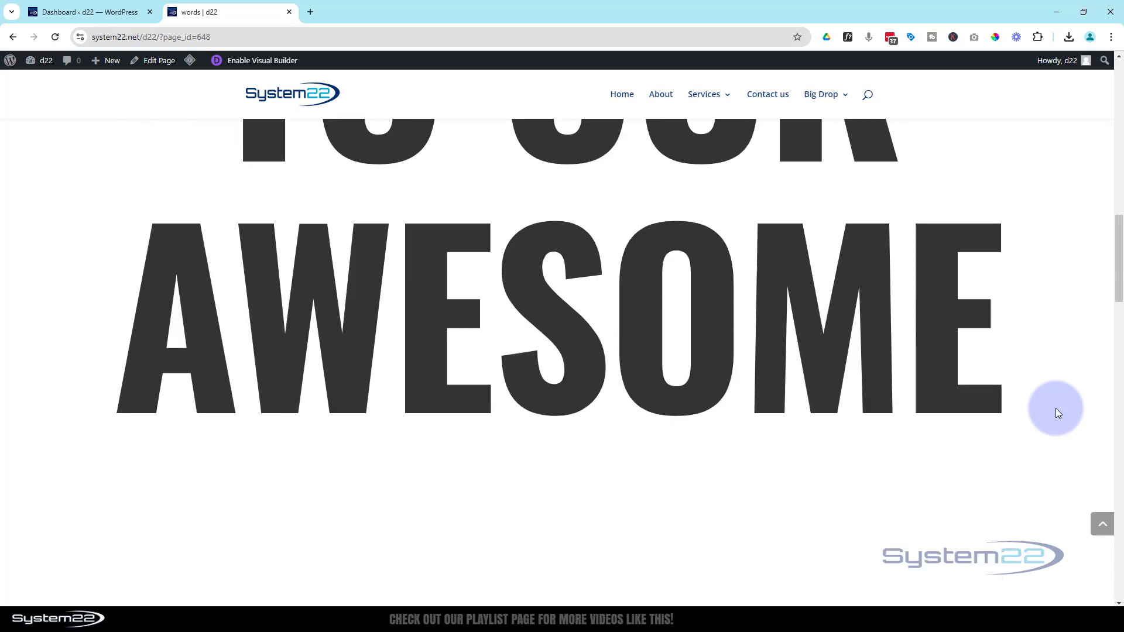
pyautogui.scroll(-10, 1057, 412)
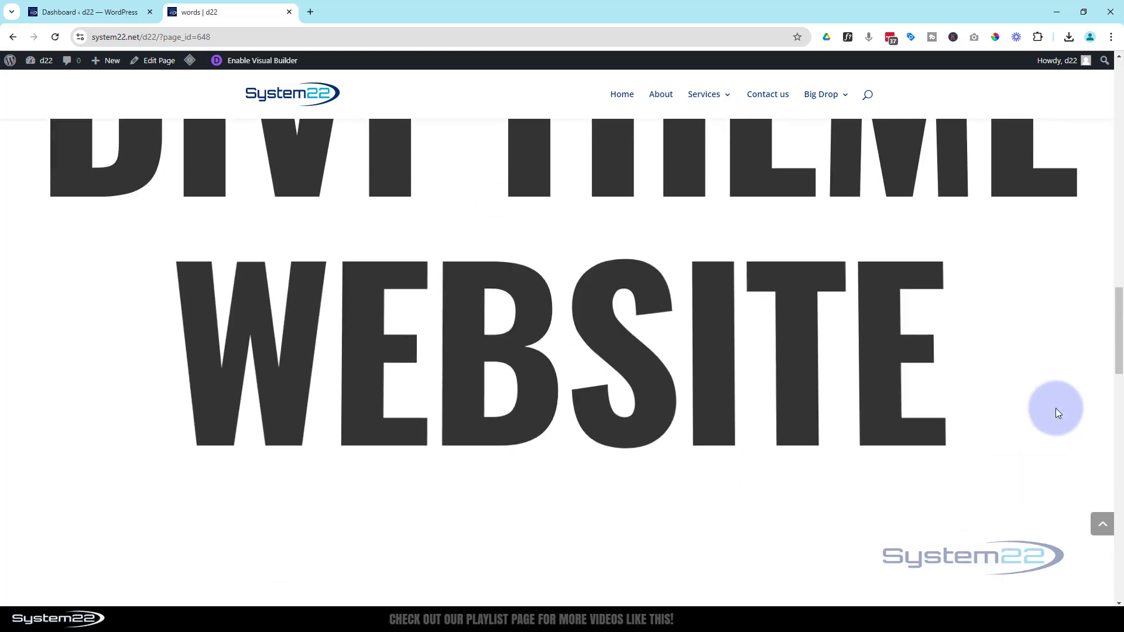
pyautogui.scroll(-3, 1056, 409)
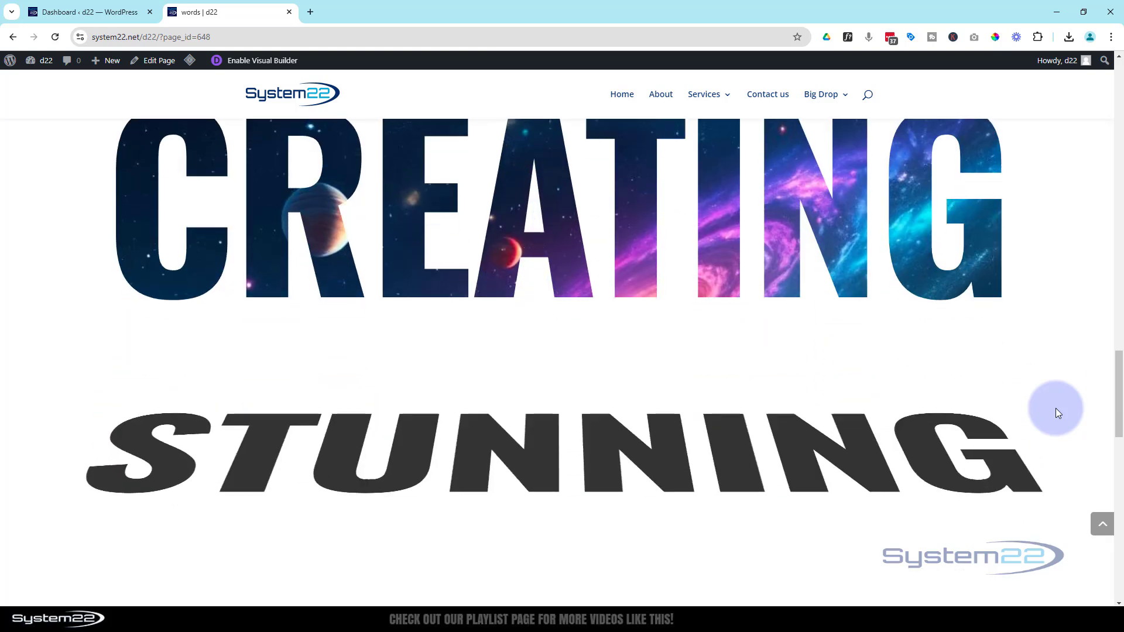
pyautogui.scroll(-8, 1056, 409)
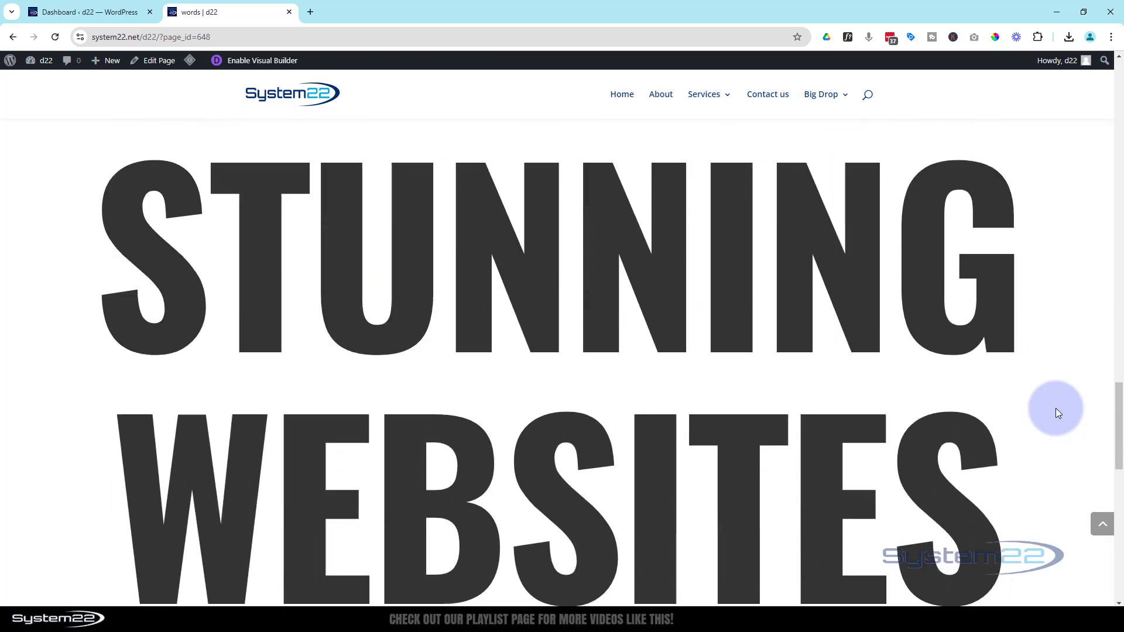
pyautogui.scroll(-2, 1056, 408)
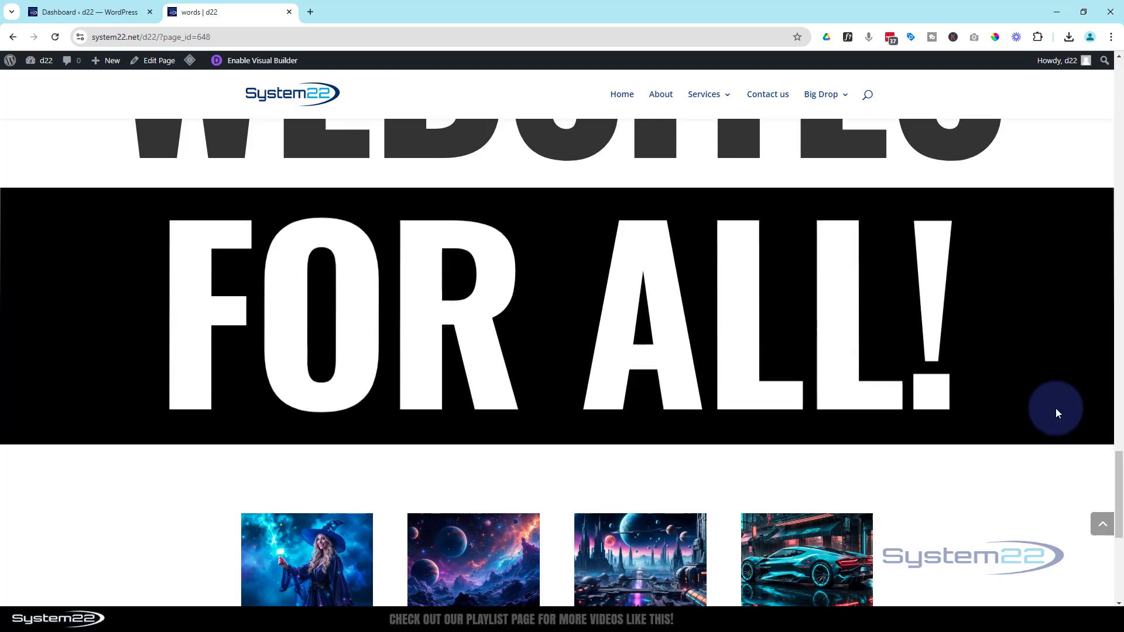
pyautogui.scroll(-3, 1055, 409)
pyautogui.click(1100, 527)
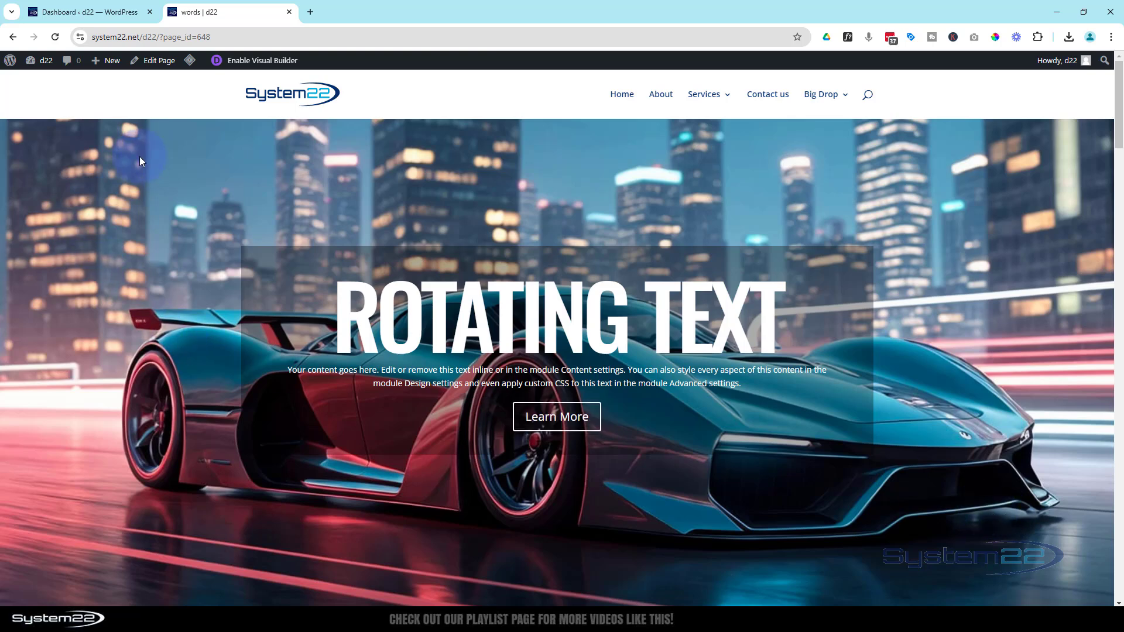
# Create a new page in a separate browser tab and title it "Giant Text".
pyautogui.moveTo(108, 61)
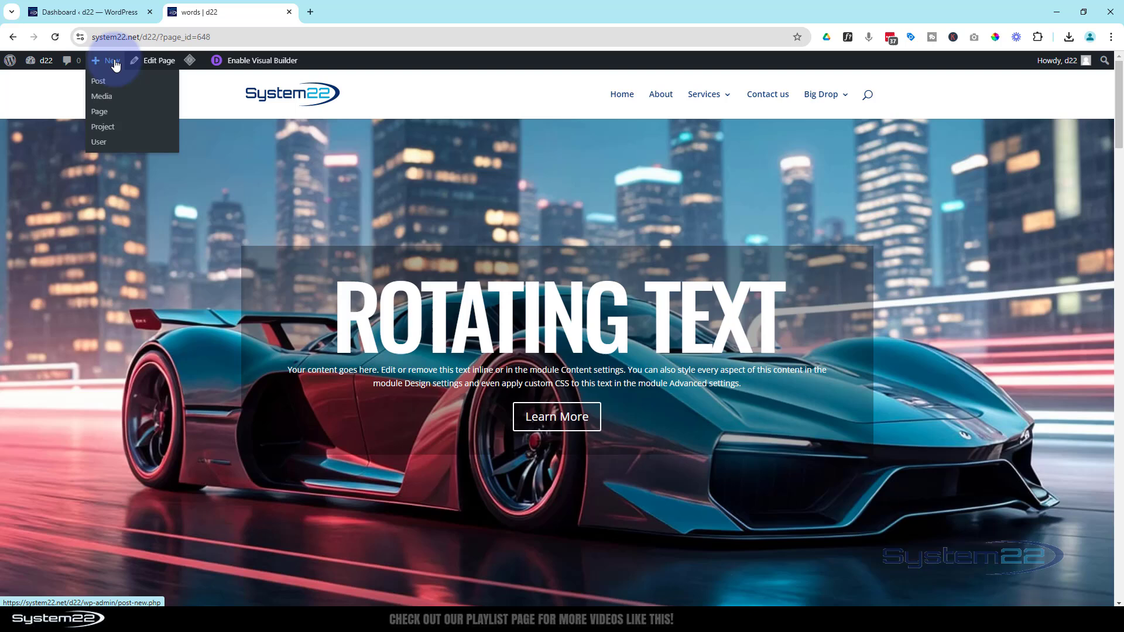
pyautogui.middleClick(112, 120)
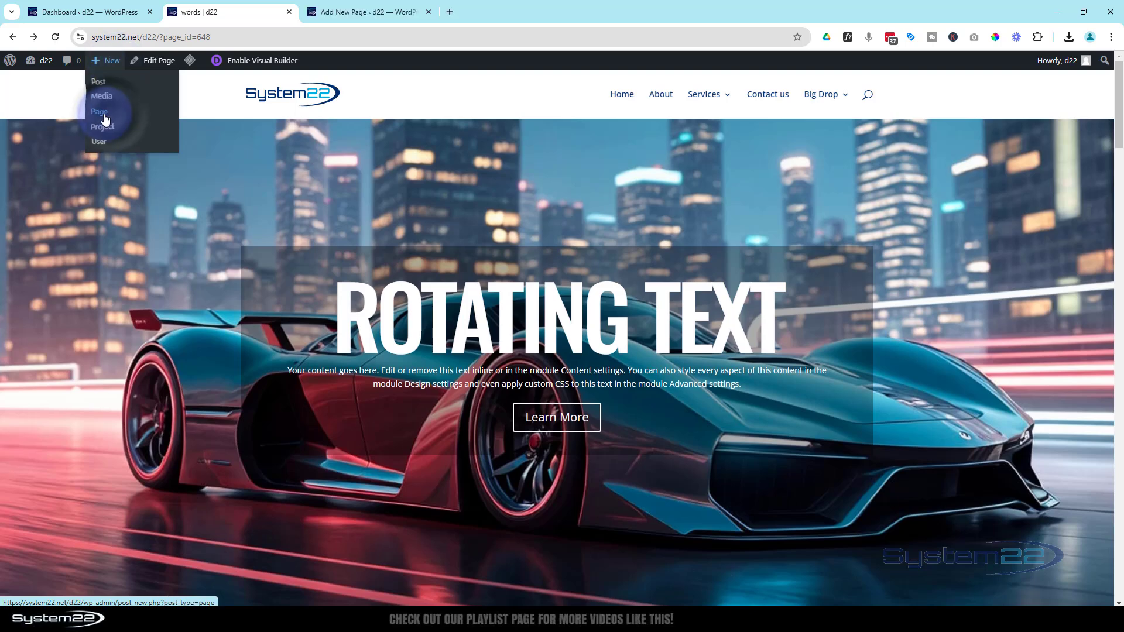
pyautogui.click(377, 14)
pyautogui.click(327, 125)
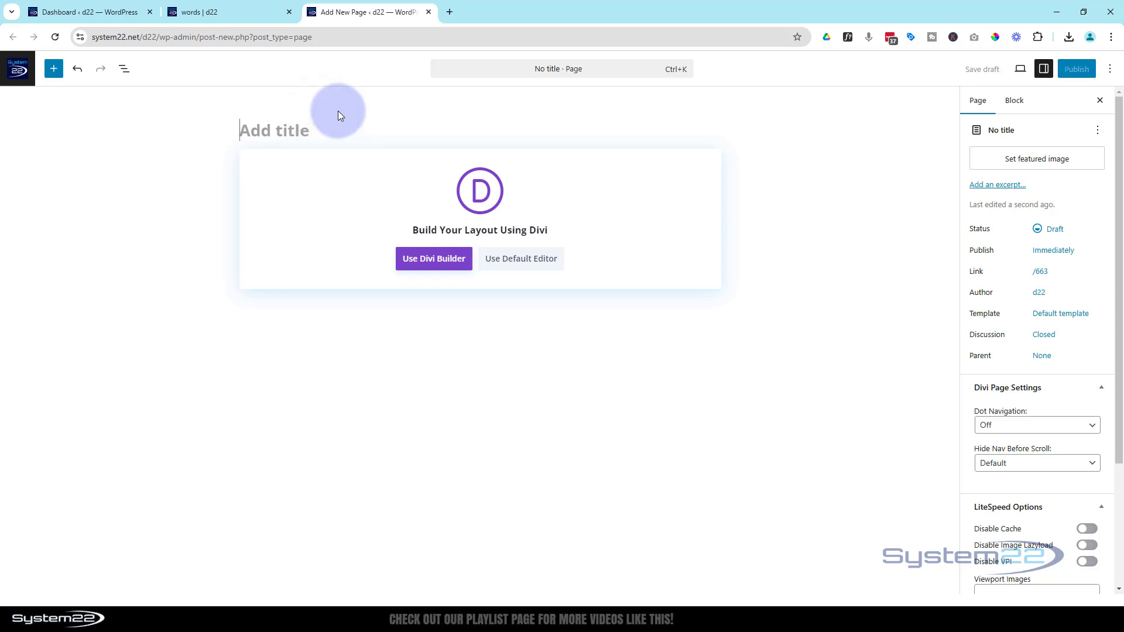
pyautogui.write('G')
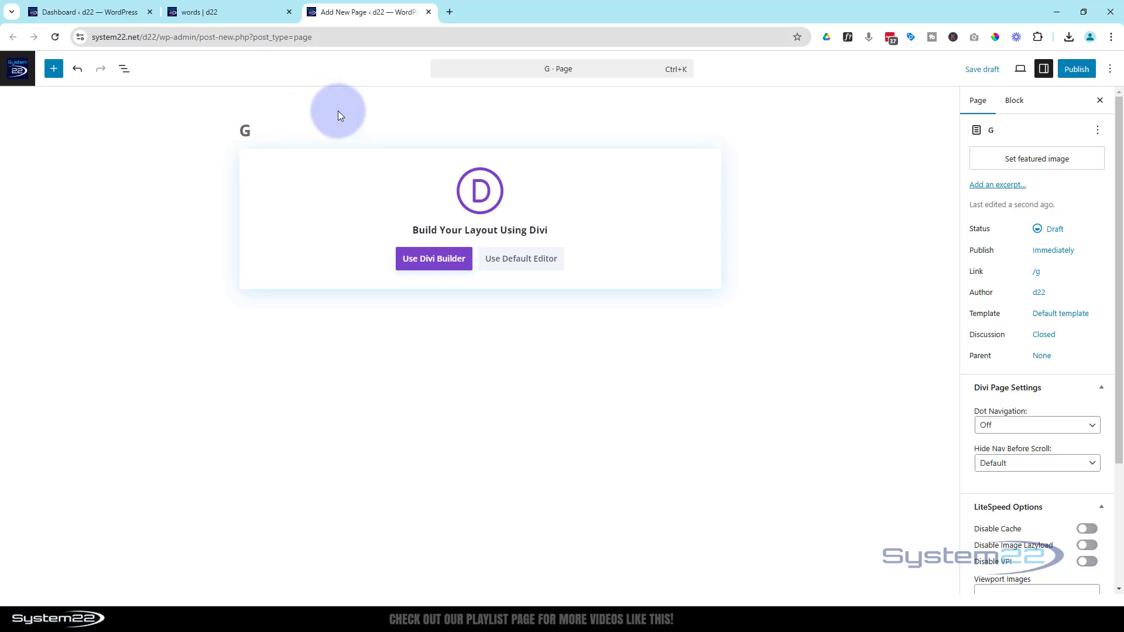
pyautogui.write('iat Text')
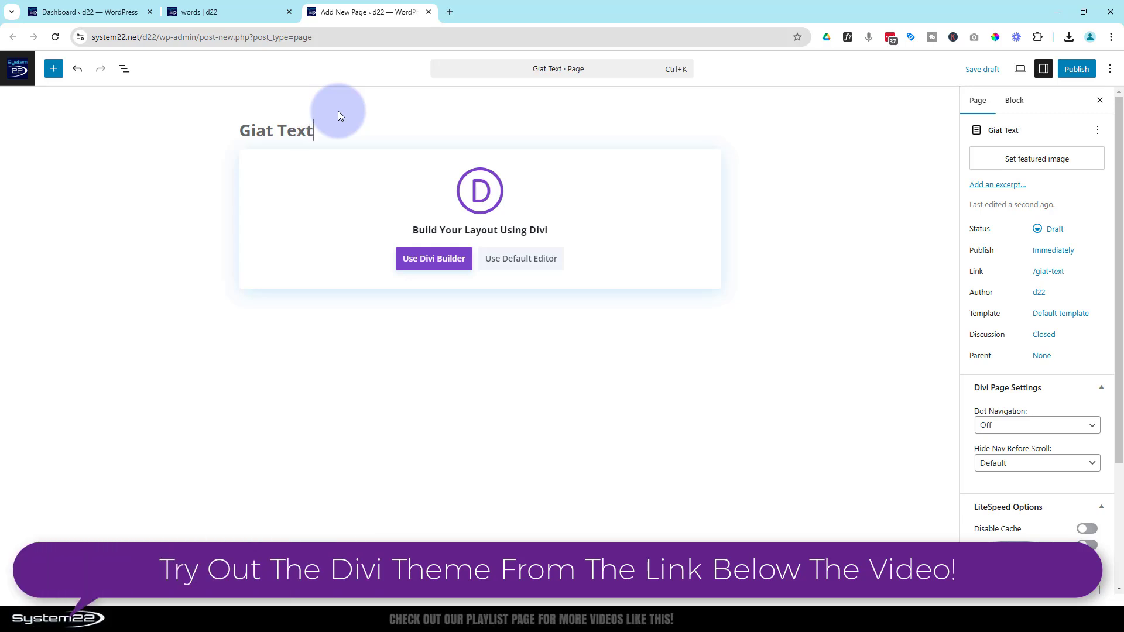
pyautogui.click(267, 129)
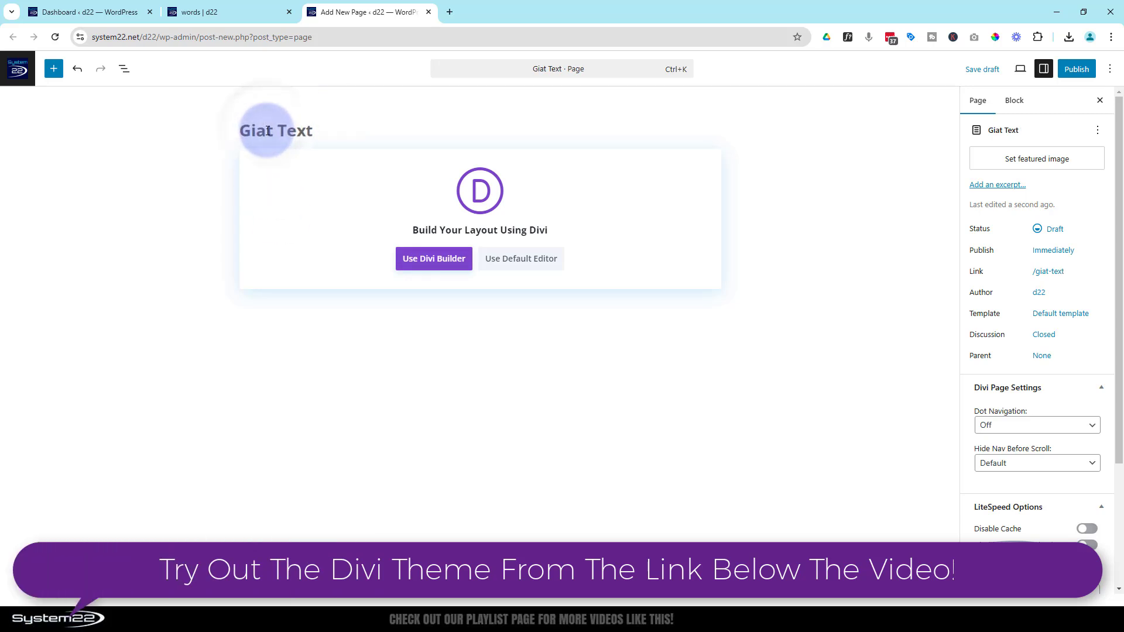
pyautogui.write('n')
# Build the page from scratch with the Divi Builder and insert a single-column row.
pyautogui.click(433, 260)
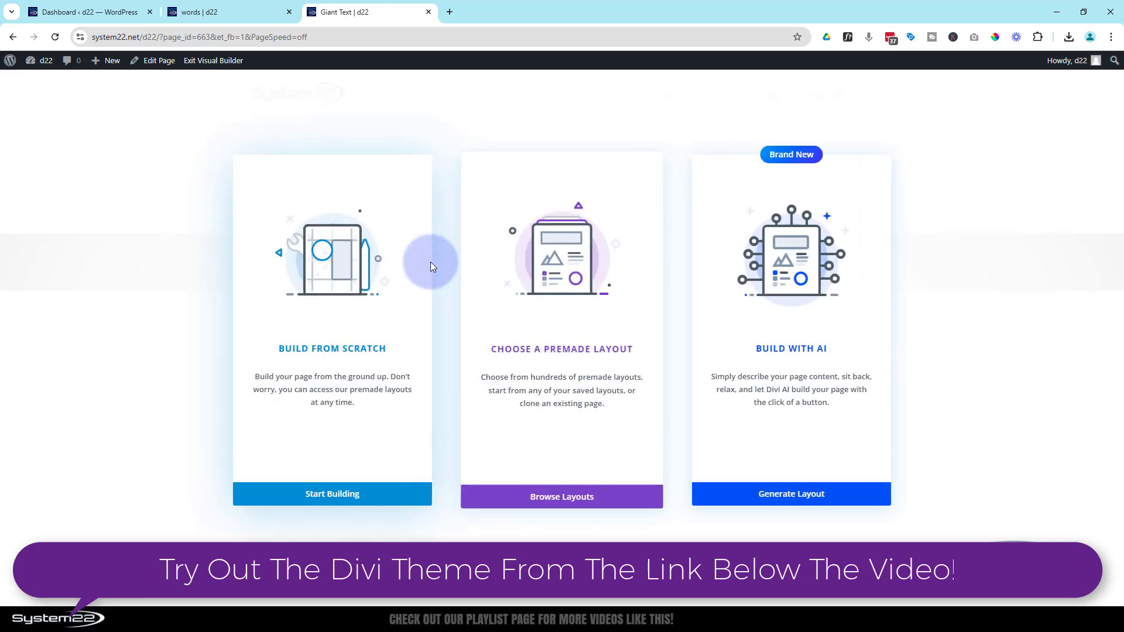
pyautogui.click(333, 503)
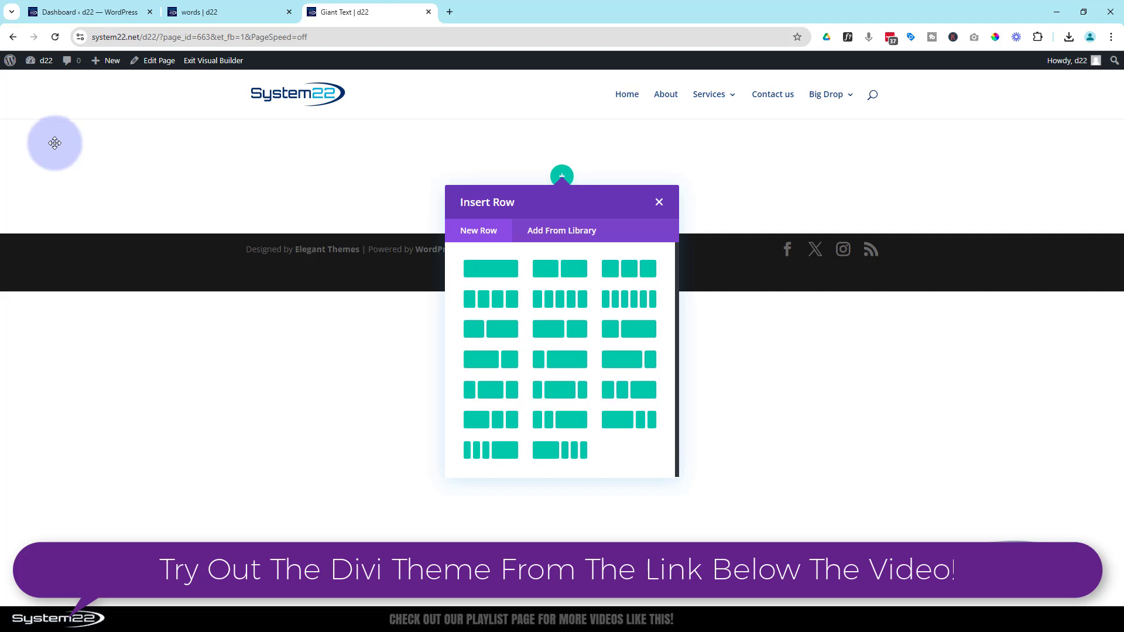
pyautogui.click(491, 269)
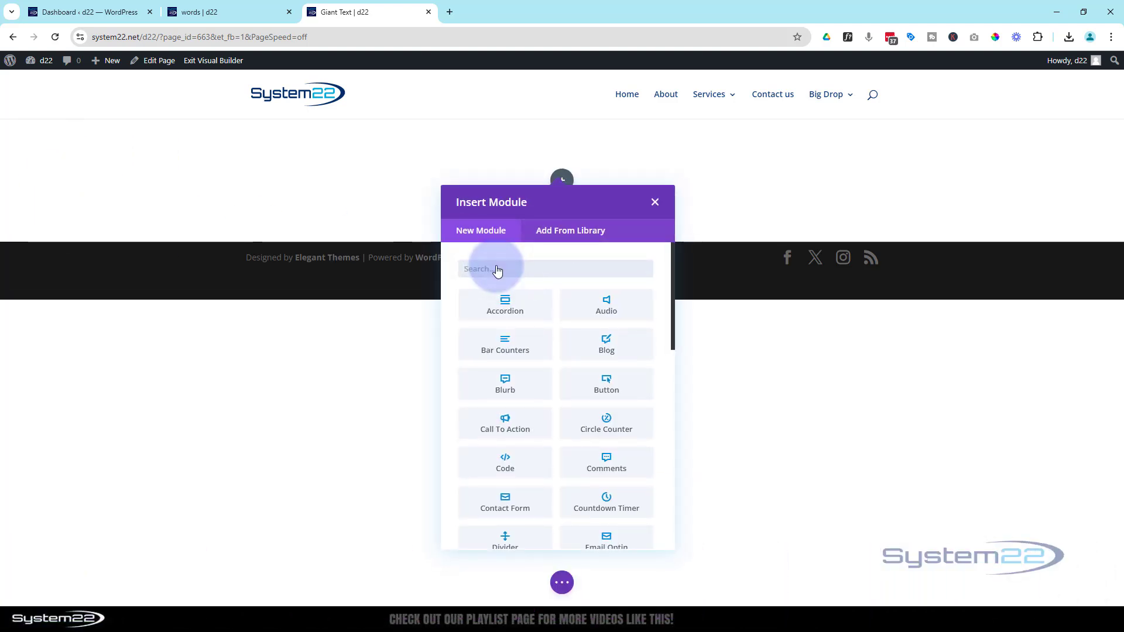
# Add a Heading module to the row and set its heading text to "Welcome".
pyautogui.scroll(-4, 547, 371)
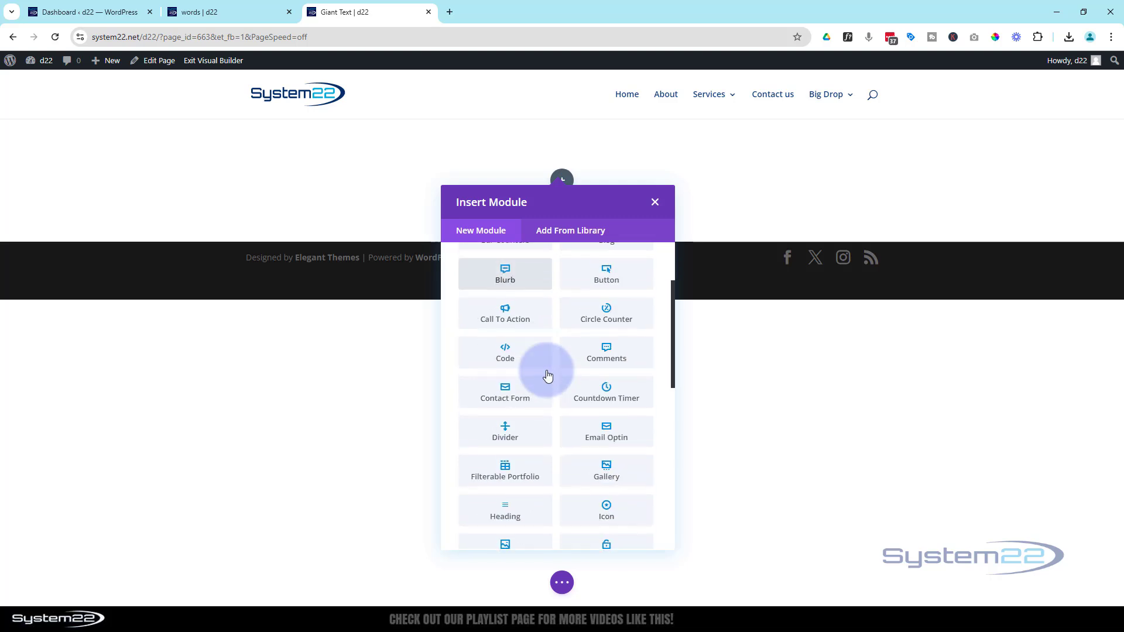
pyautogui.scroll(-1, 546, 376)
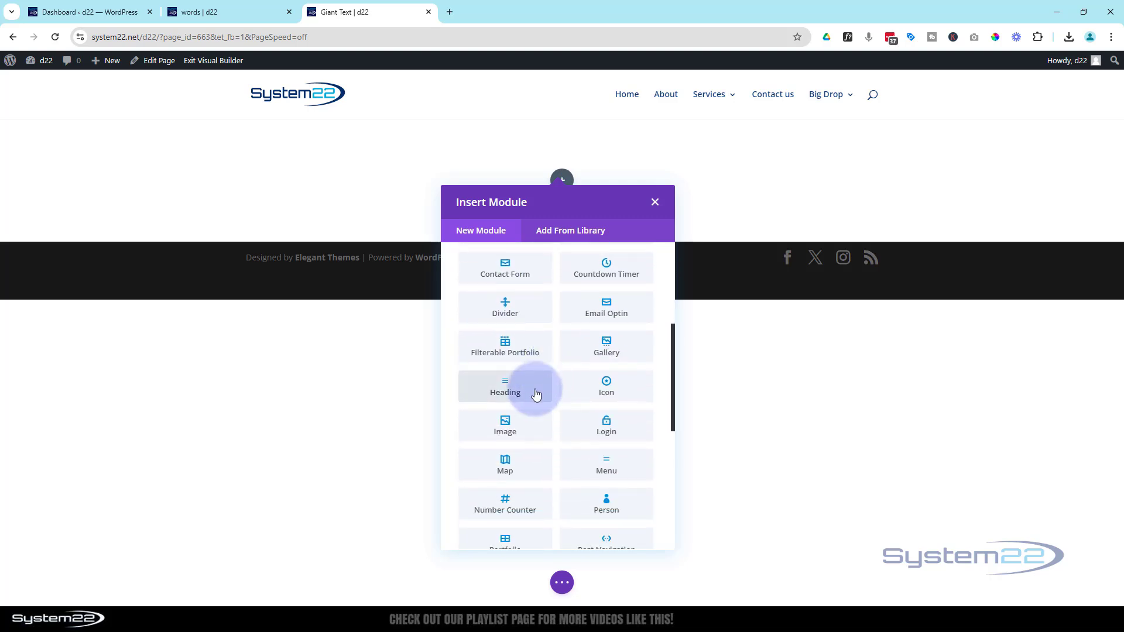
pyautogui.click(536, 394)
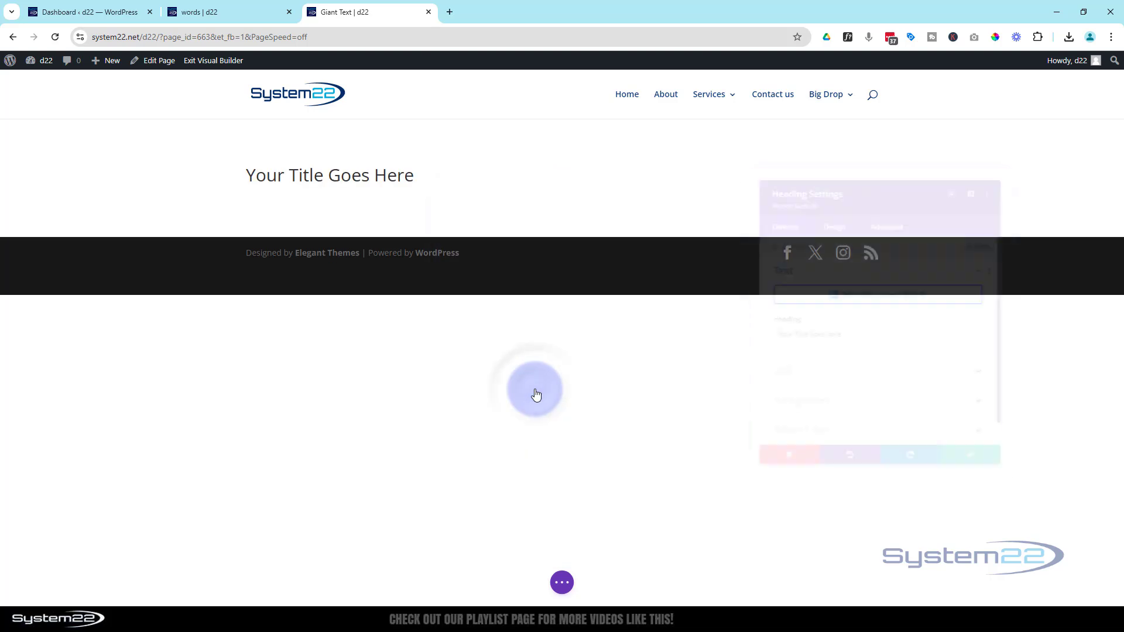
pyautogui.moveTo(843, 339); pyautogui.dragTo(730, 320)
pyautogui.write('W')
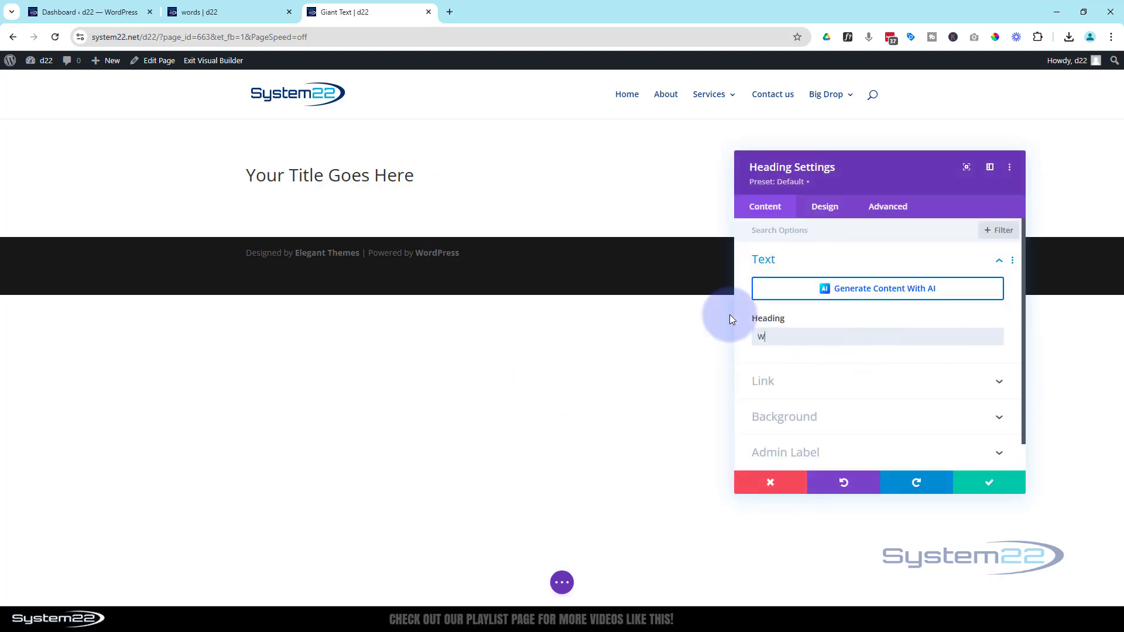
pyautogui.write('elcome')
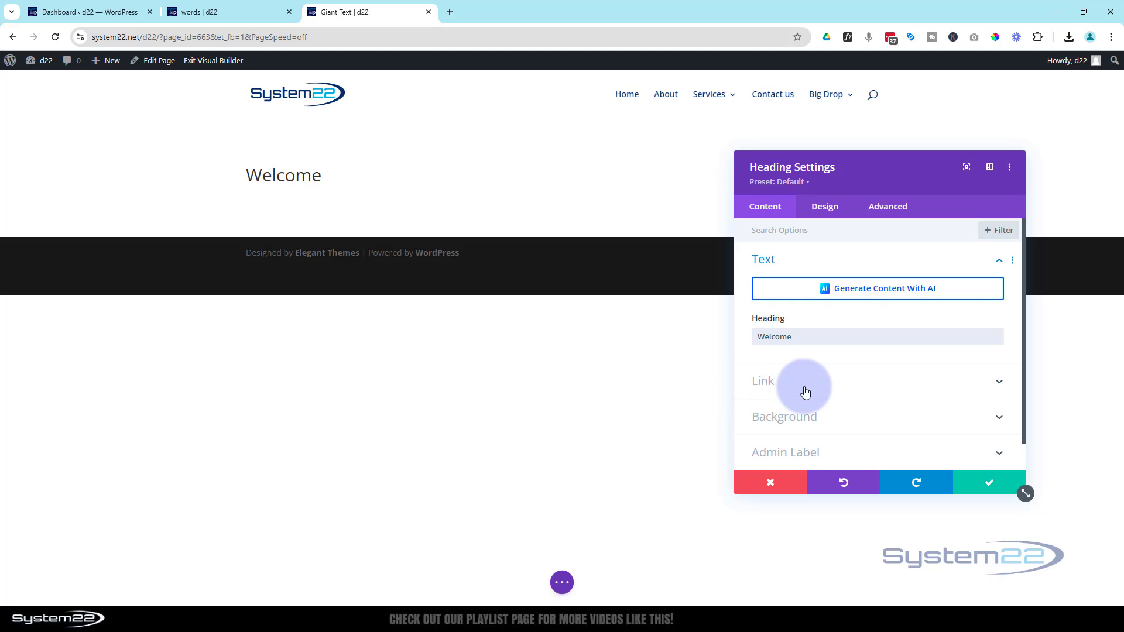
pyautogui.click(807, 387)
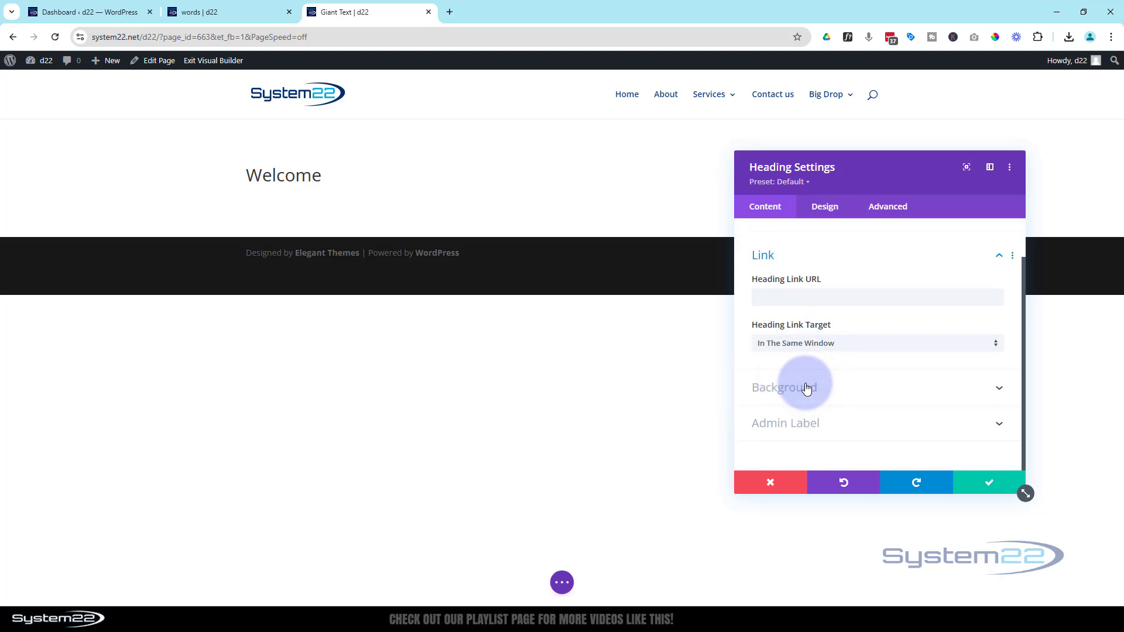
pyautogui.click(775, 295)
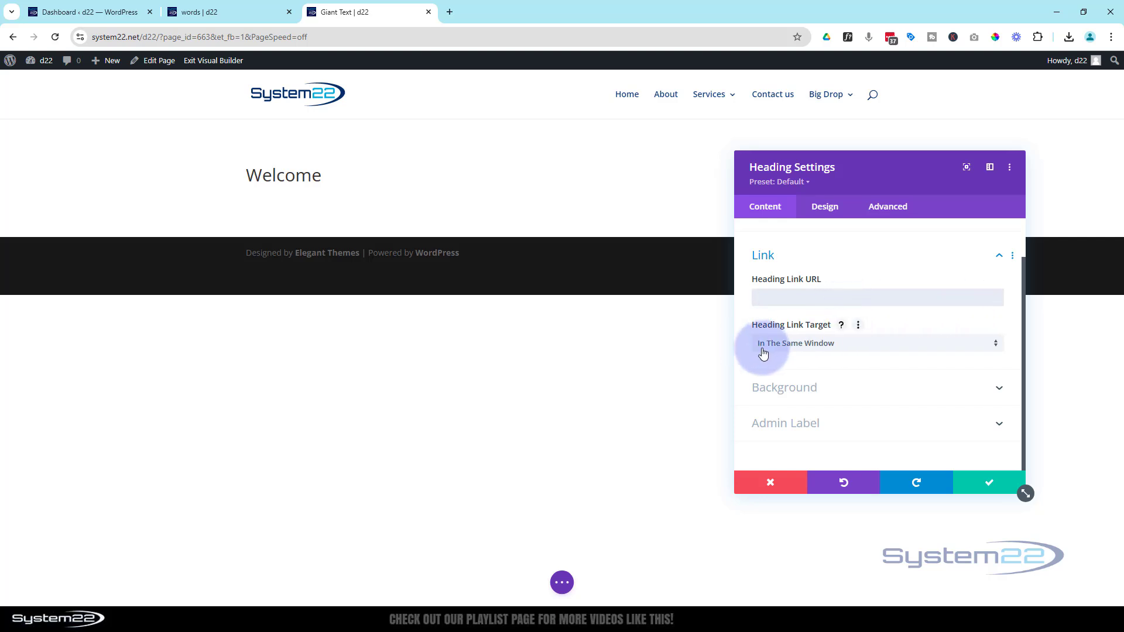
pyautogui.click(843, 345)
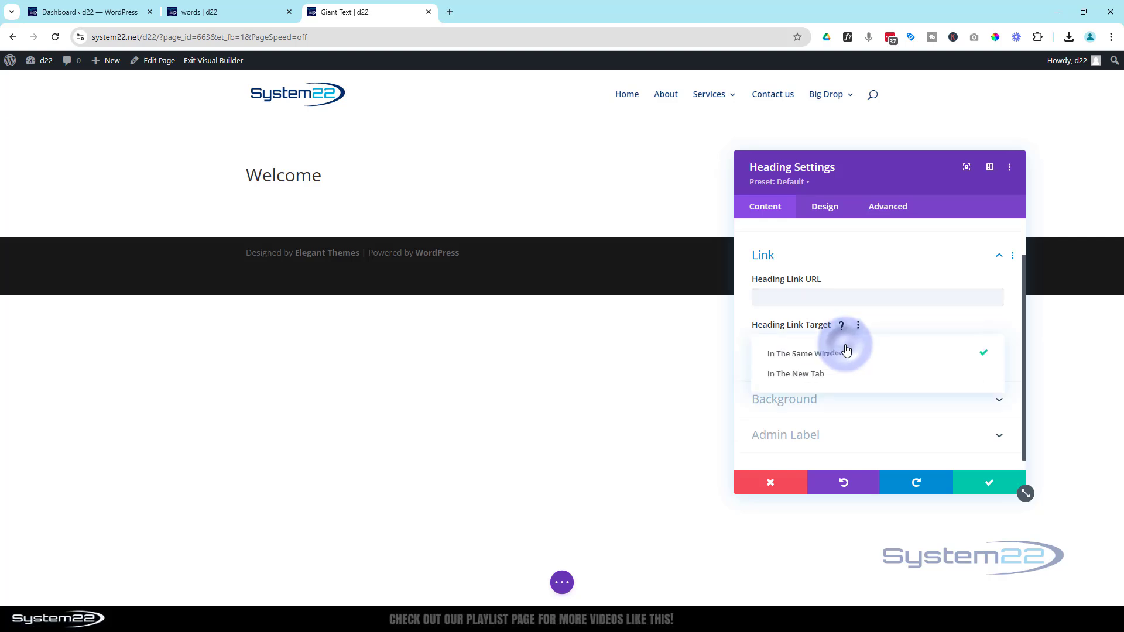
pyautogui.click(748, 347)
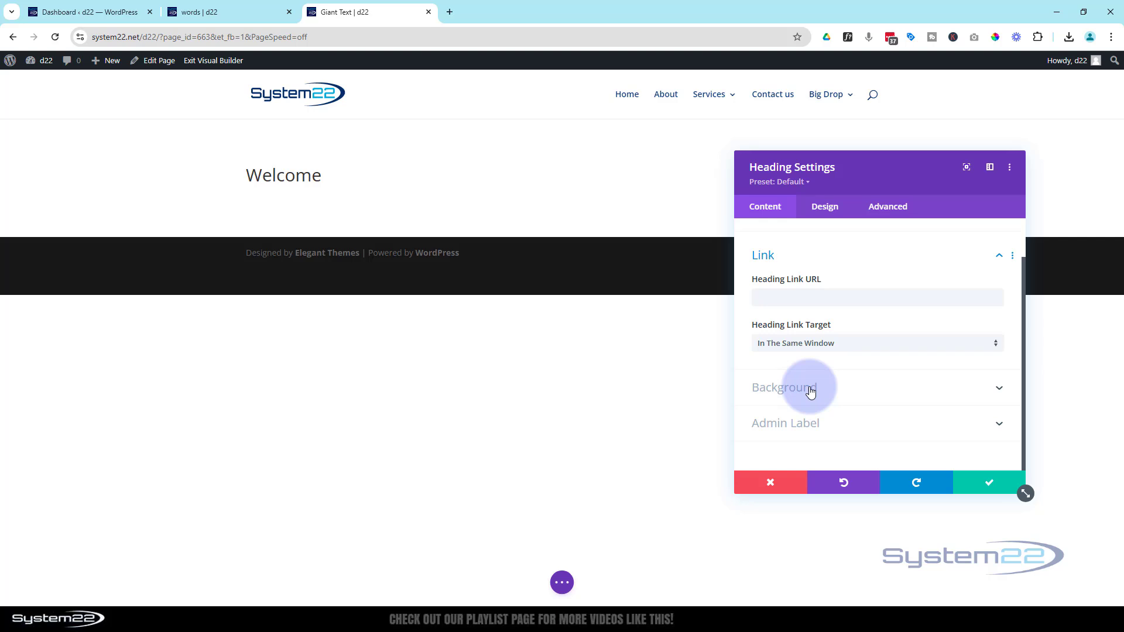
# Set the Welcome heading's level to H3 and its font to Oswald.
pyautogui.click(833, 214)
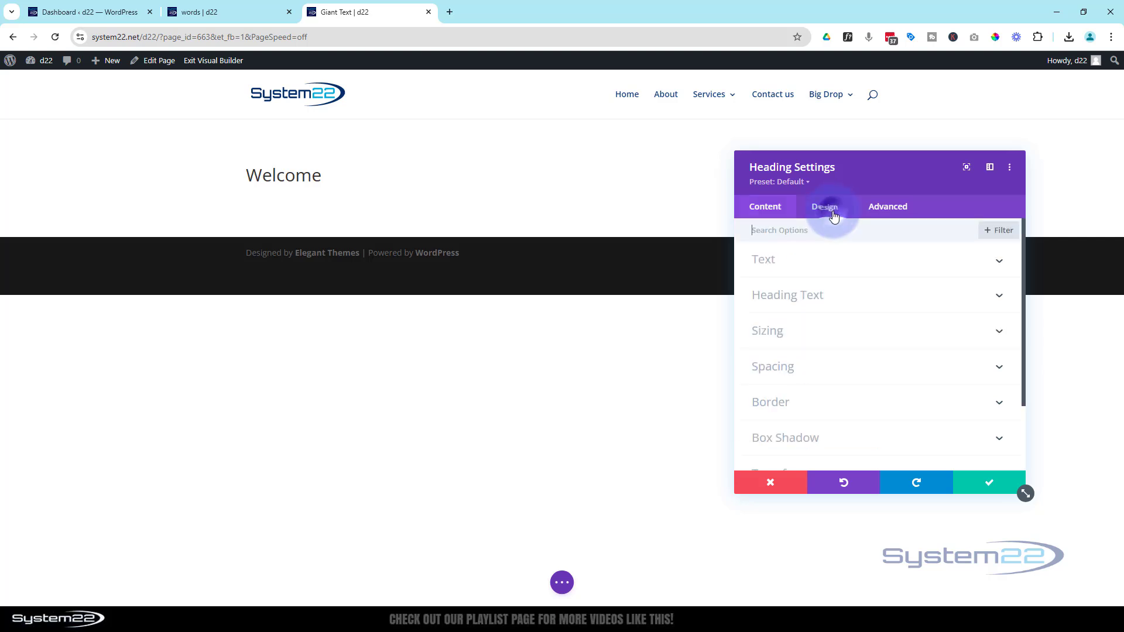
pyautogui.click(848, 297)
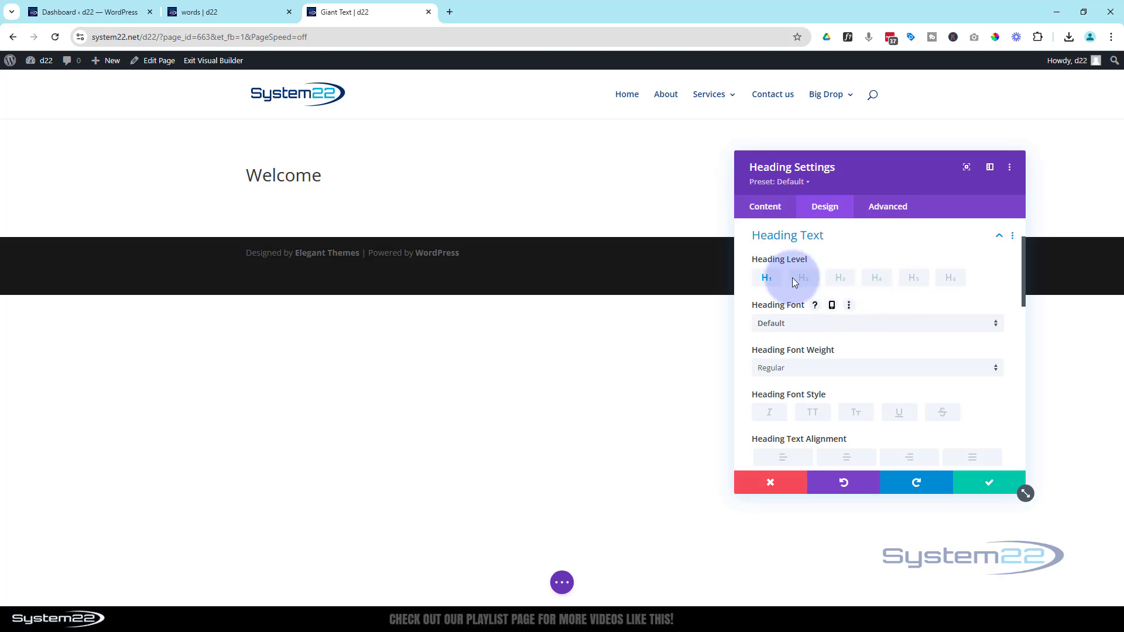
pyautogui.click(841, 279)
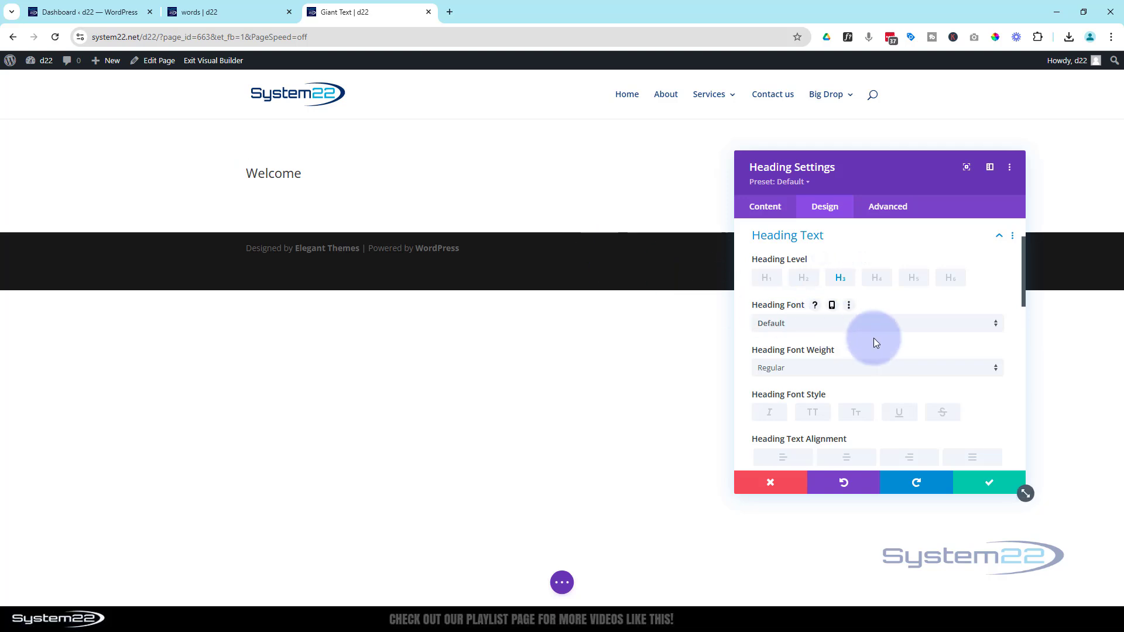
pyautogui.click(823, 325)
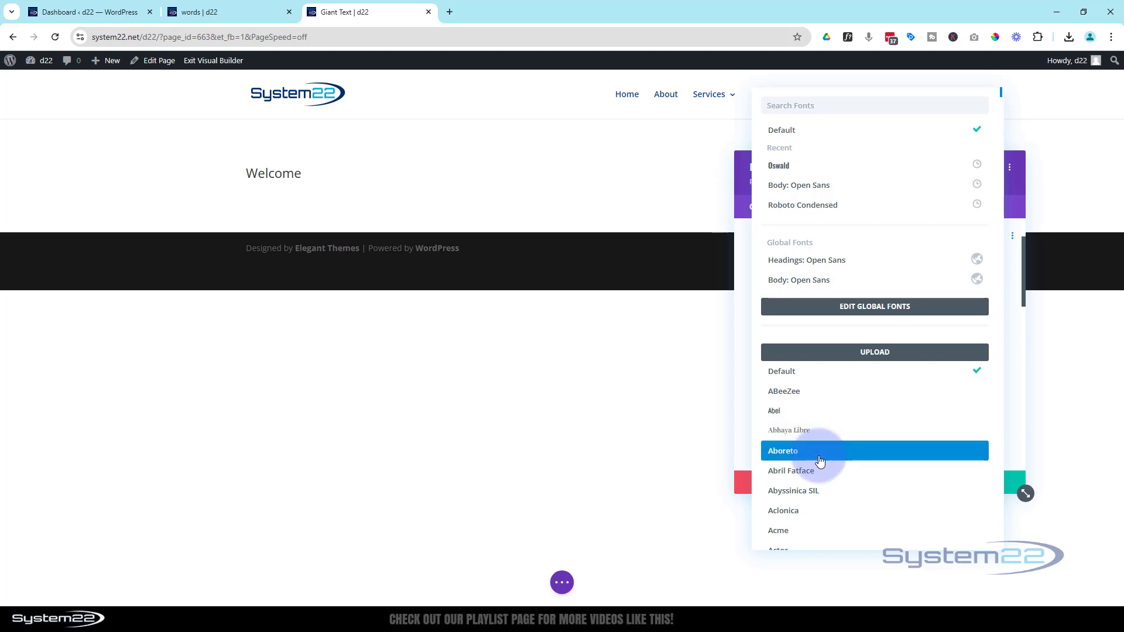
pyautogui.click(776, 166)
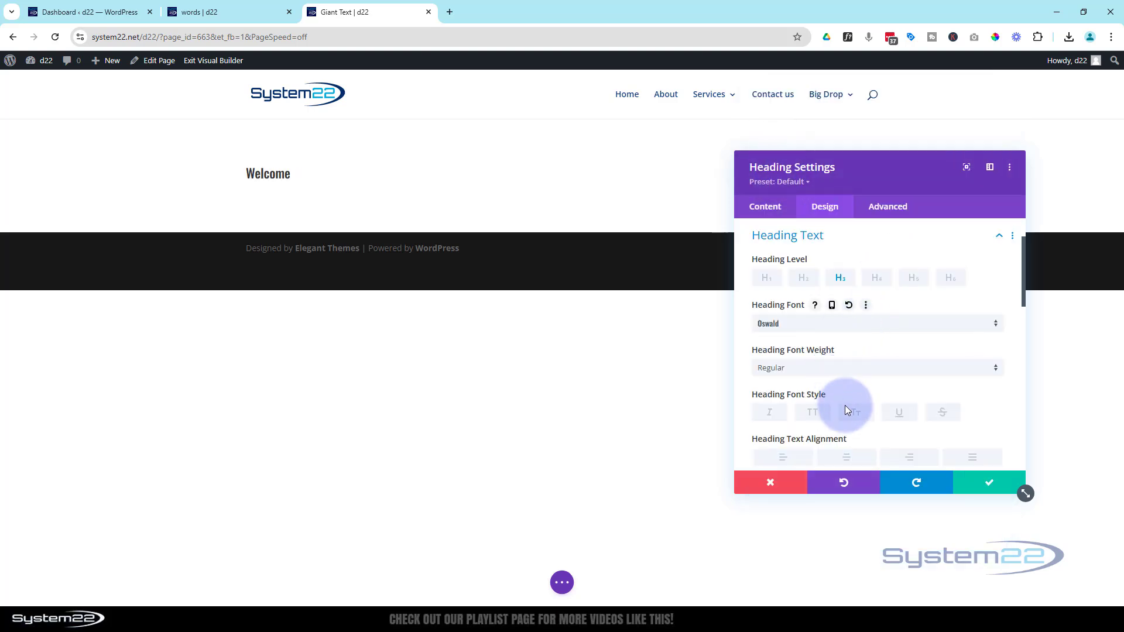
# Make the Welcome heading all uppercase with a Bold font weight.
pyautogui.click(817, 416)
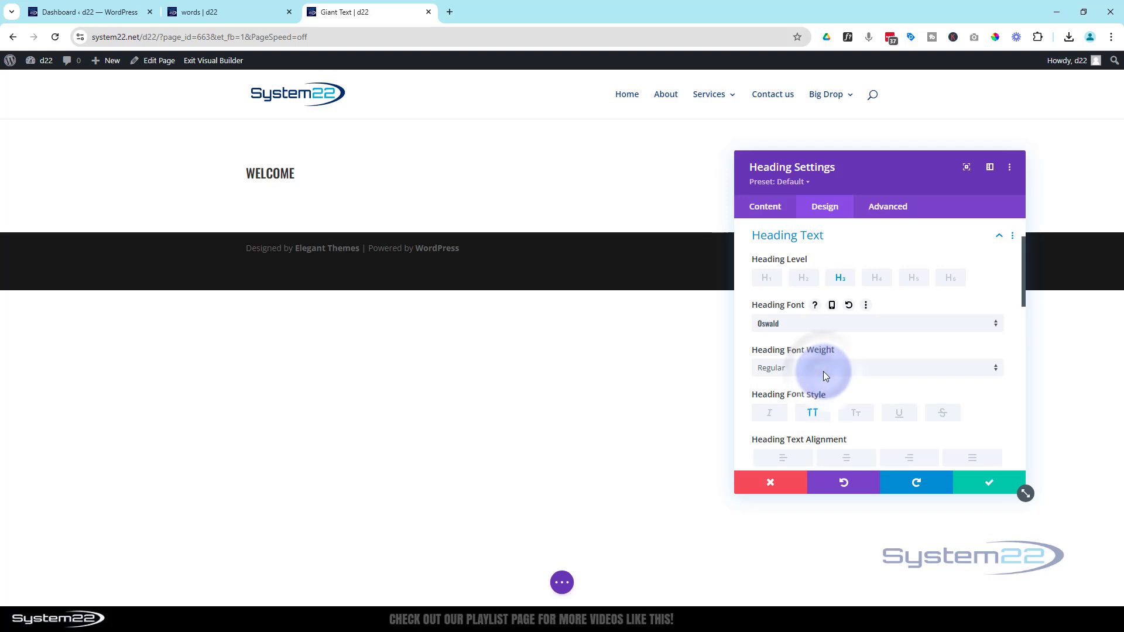
pyautogui.click(788, 368)
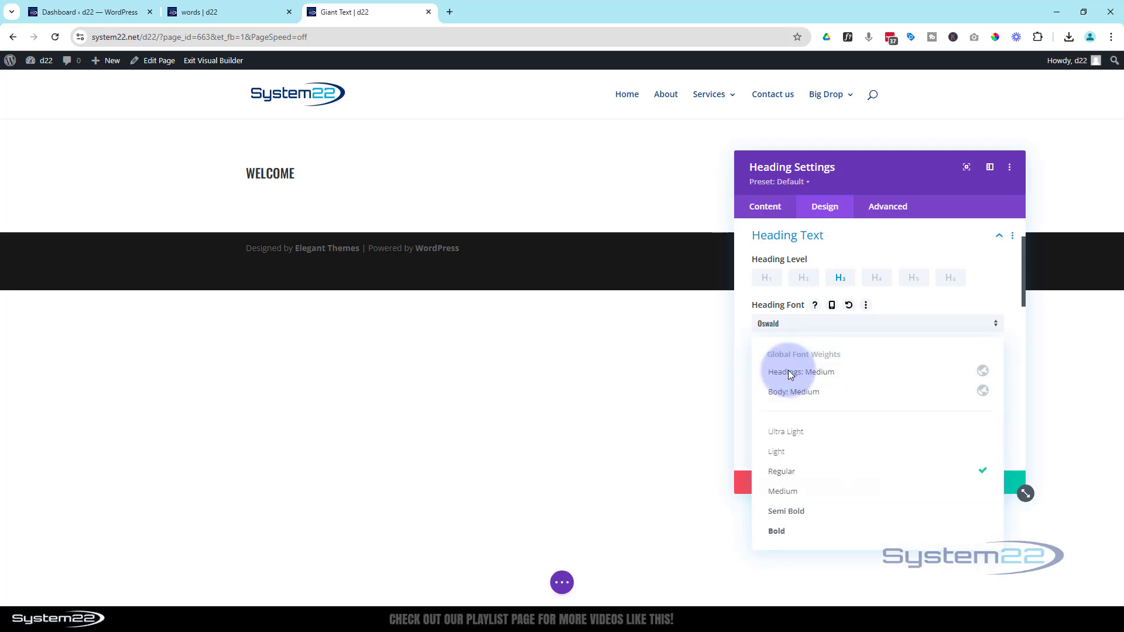
pyautogui.click(783, 531)
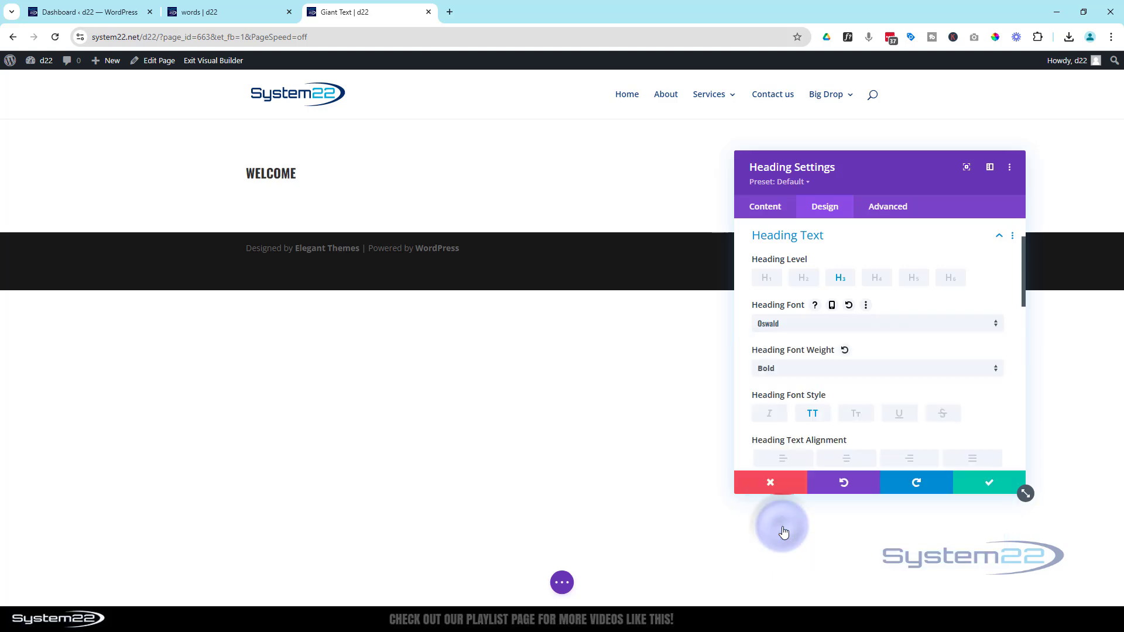
pyautogui.scroll(-2, 828, 396)
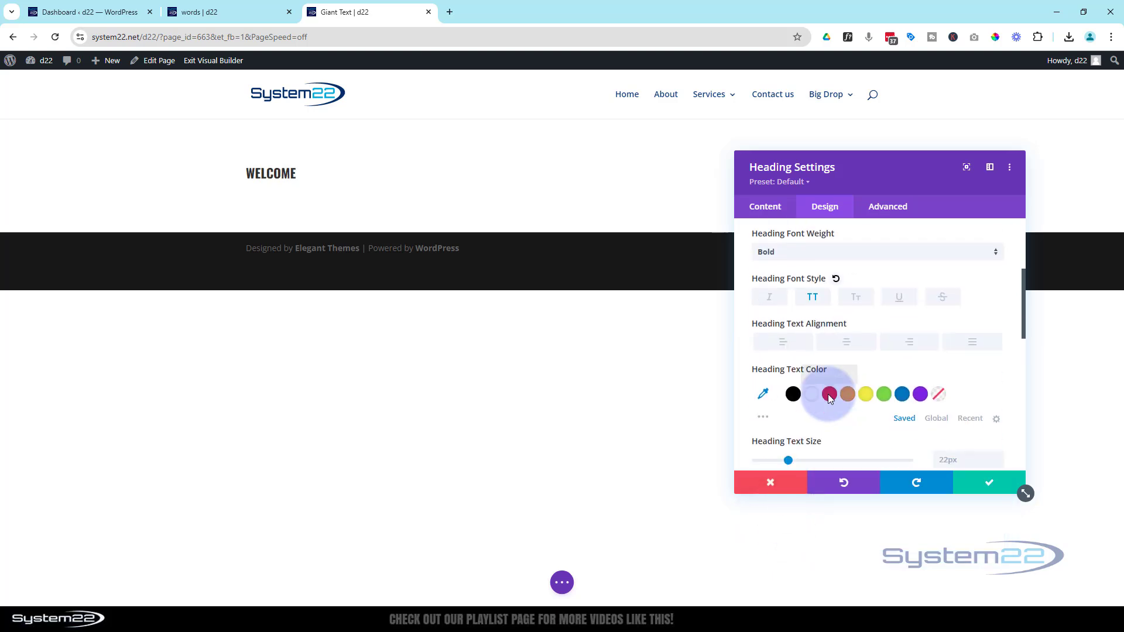
# Center the Welcome heading's text, set its text size to 400px and save the heading settings.
pyautogui.click(847, 345)
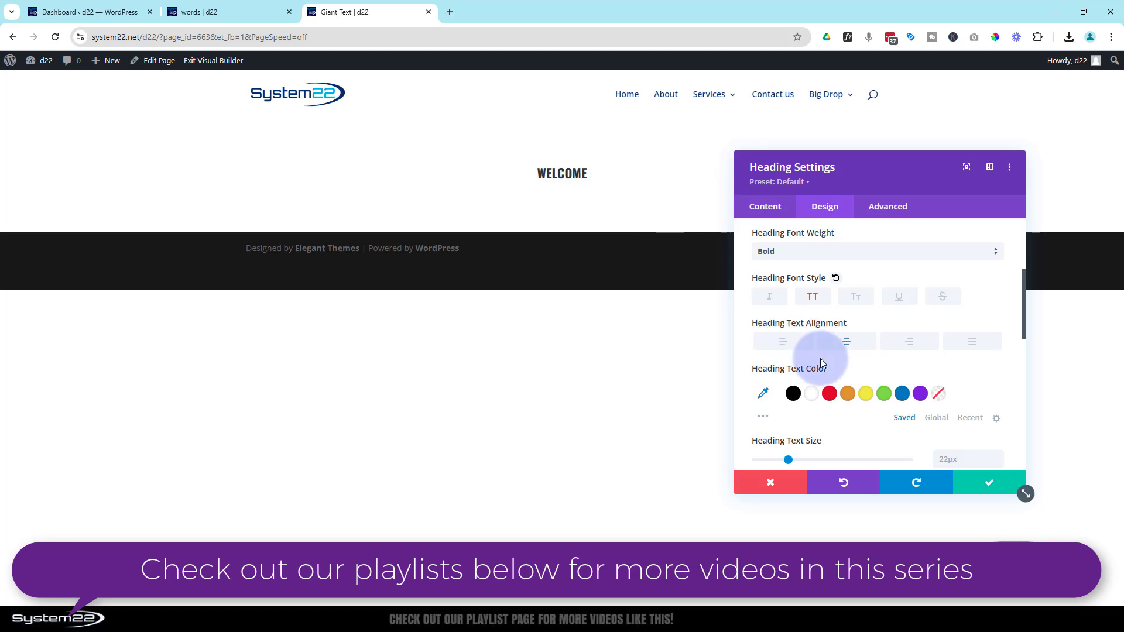
pyautogui.scroll(-1, 820, 358)
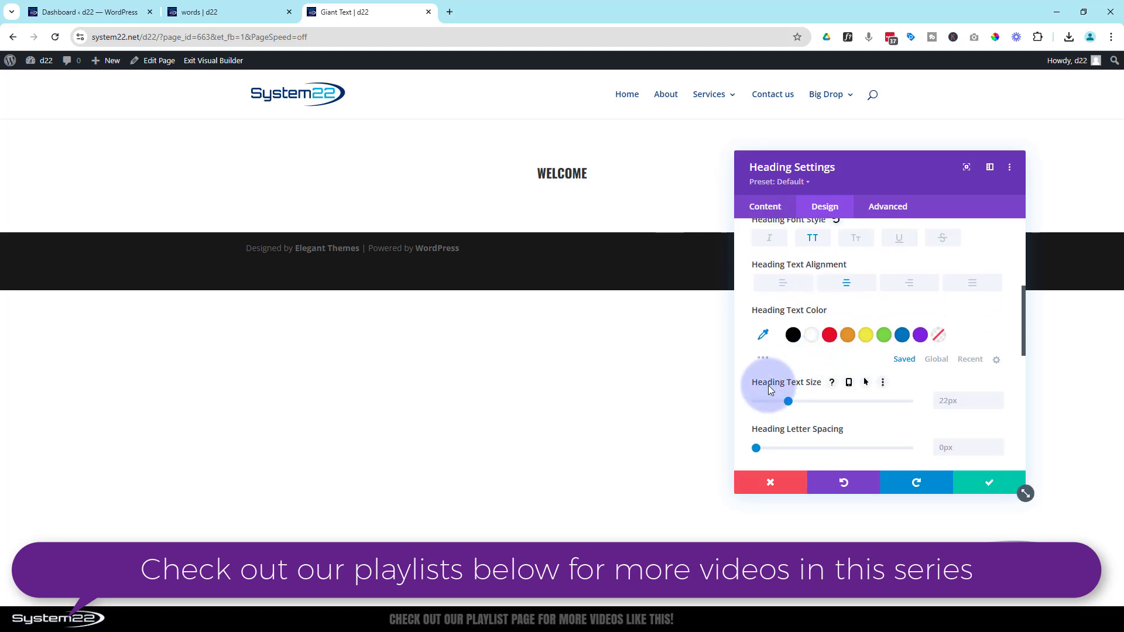
pyautogui.click(937, 399)
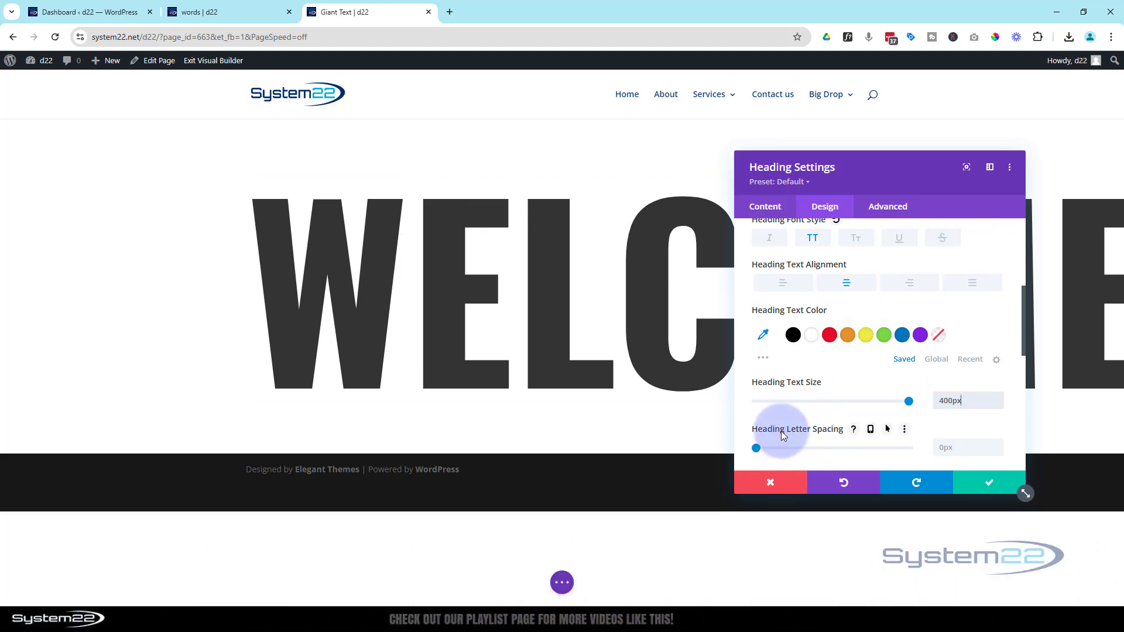
pyautogui.click(988, 481)
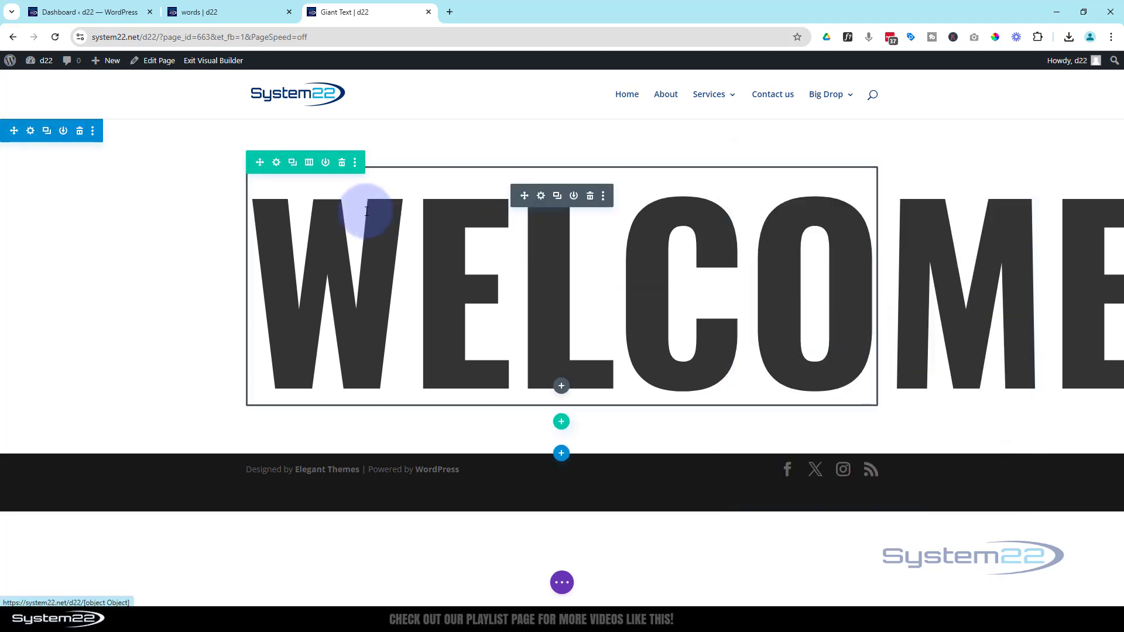
# Set both the width and the max width of the row containing the heading to 100%.
pyautogui.click(277, 167)
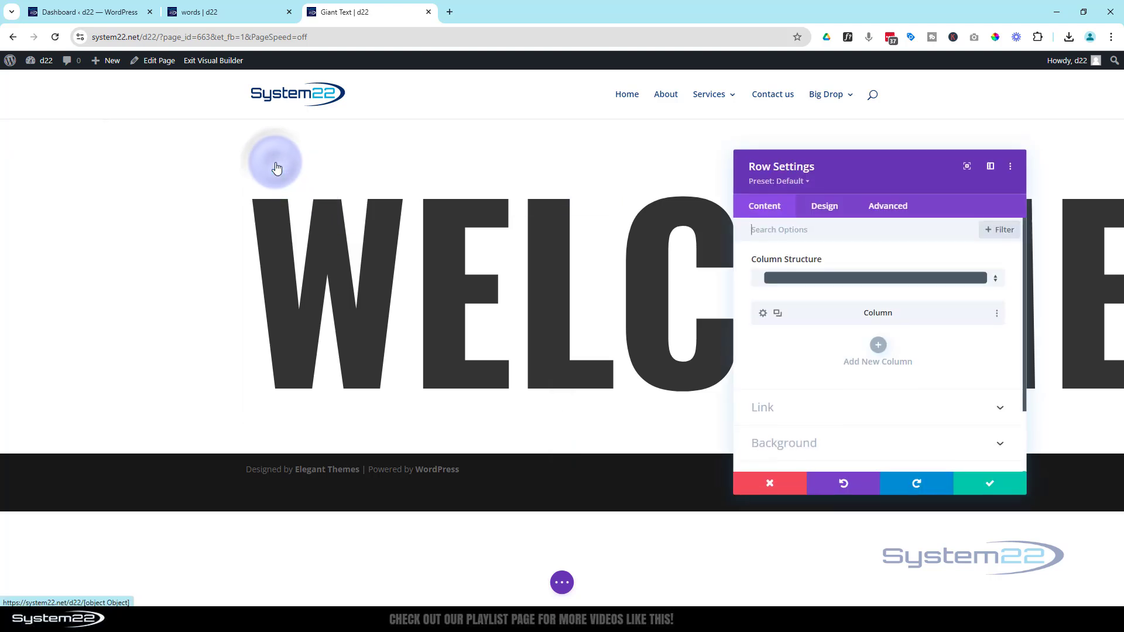
pyautogui.click(830, 210)
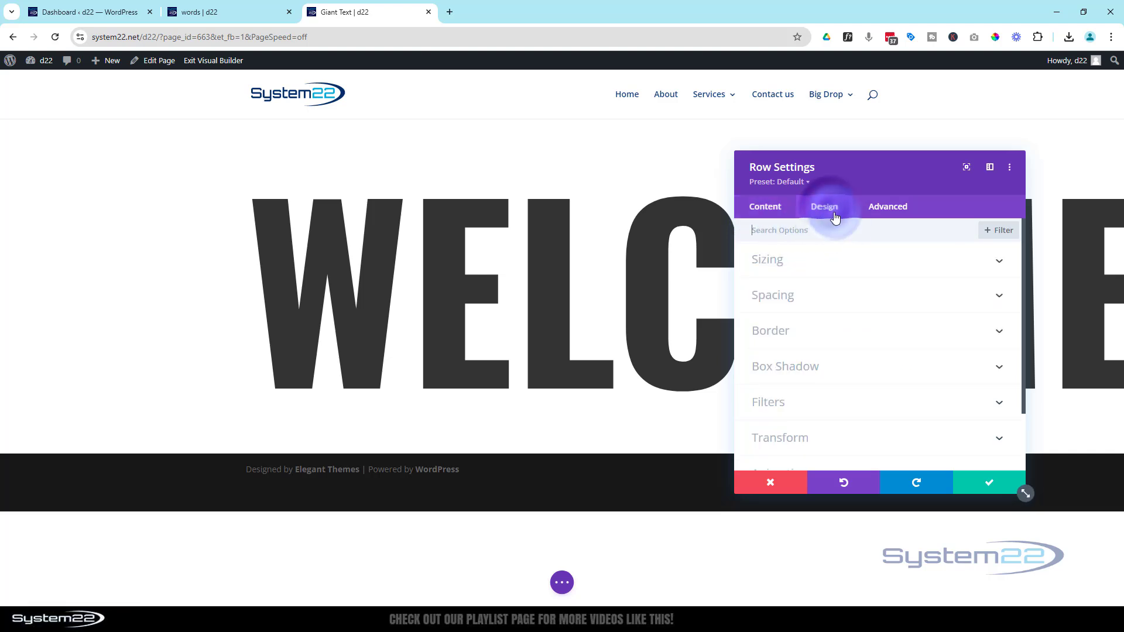
pyautogui.click(843, 261)
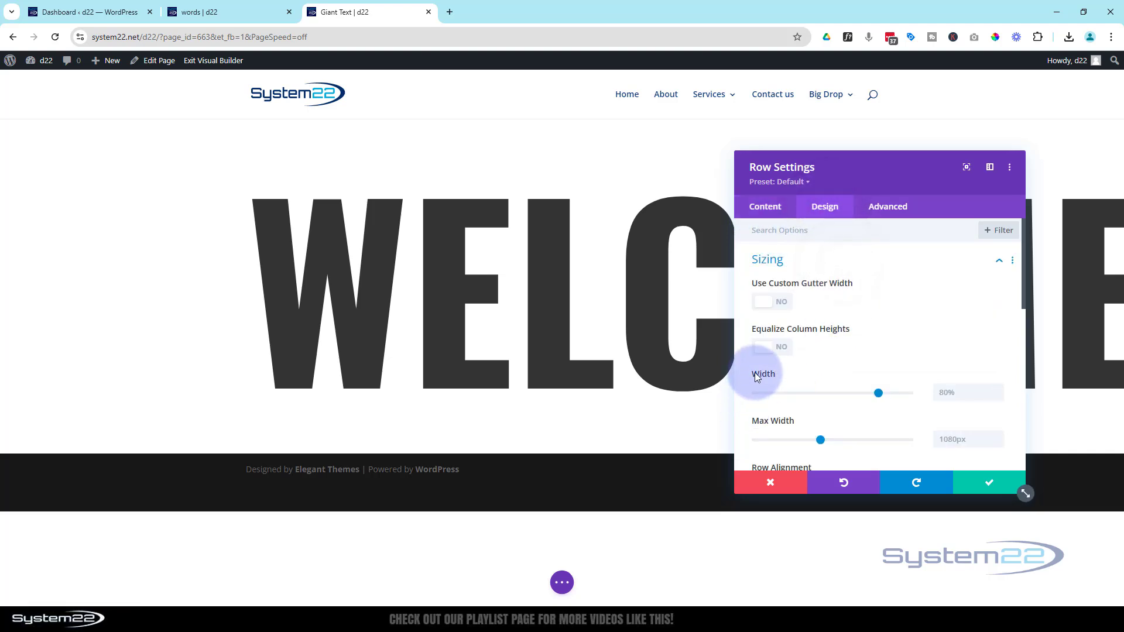
pyautogui.moveTo(878, 394); pyautogui.dragTo(939, 410)
pyautogui.click(964, 394)
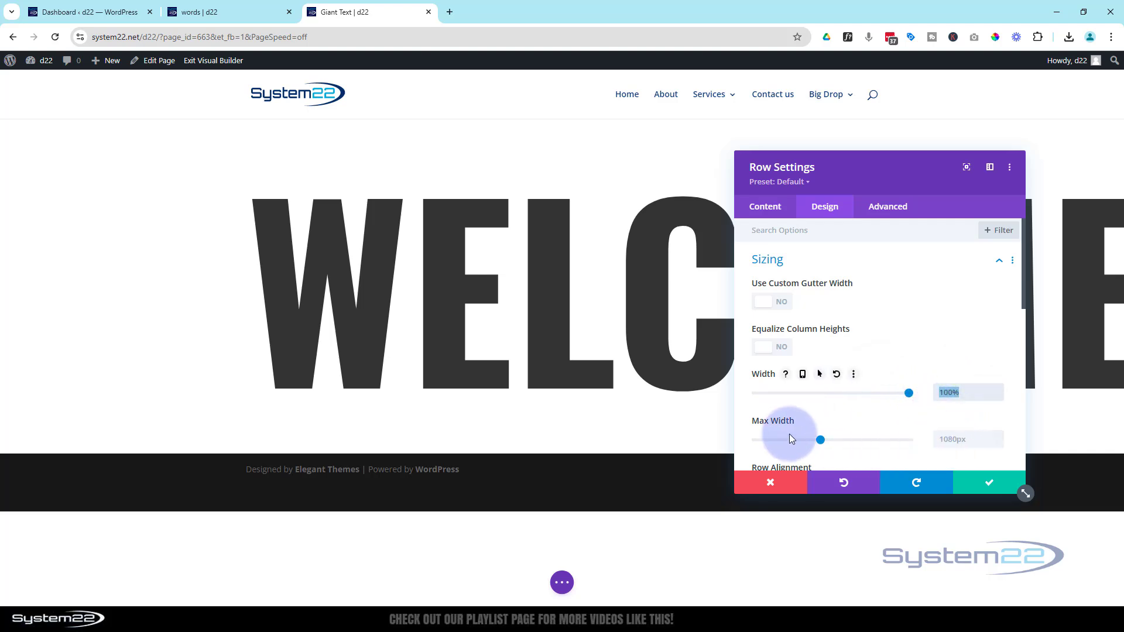
pyautogui.click(937, 439)
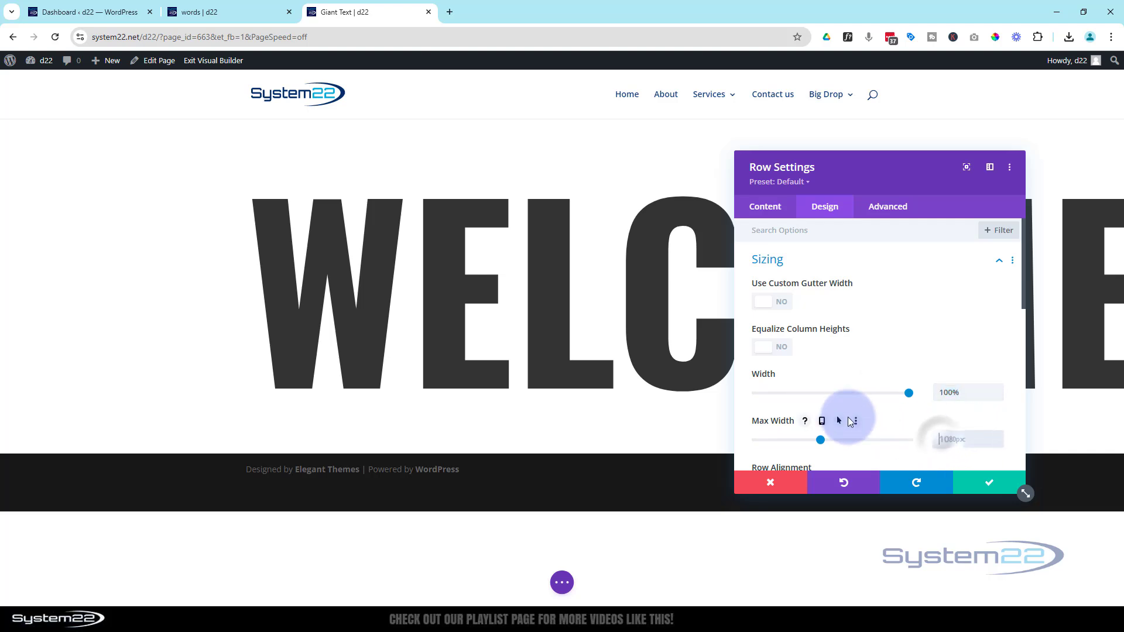
pyautogui.write('100%')
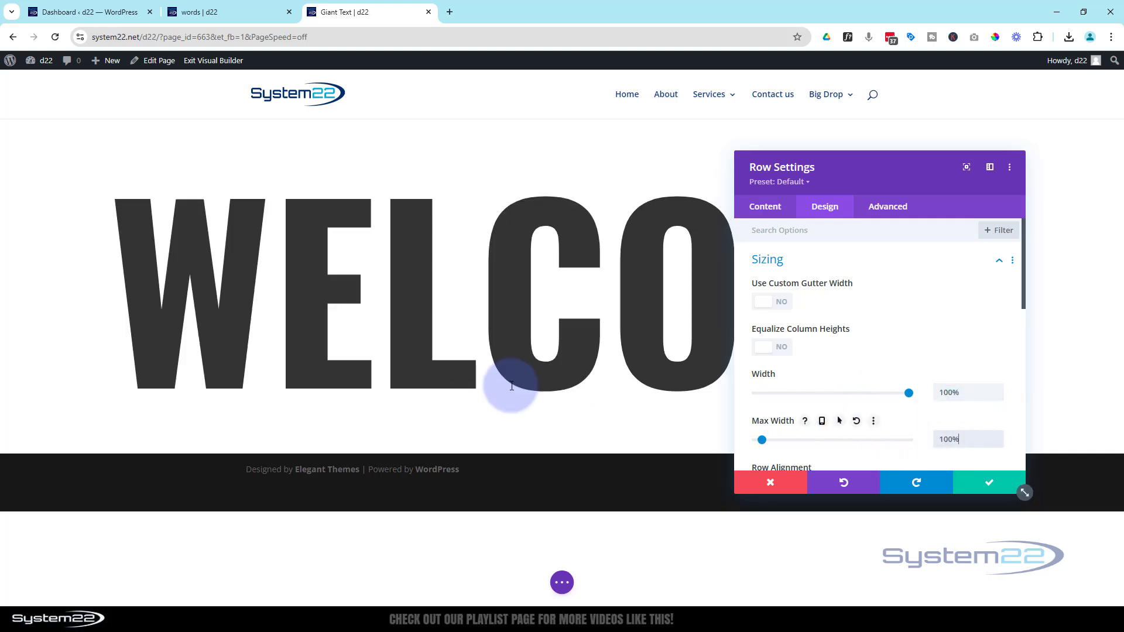
# Enable a custom gutter width for the row and set the gutter width to 1.
pyautogui.moveTo(895, 176); pyautogui.dragTo(860, 148)
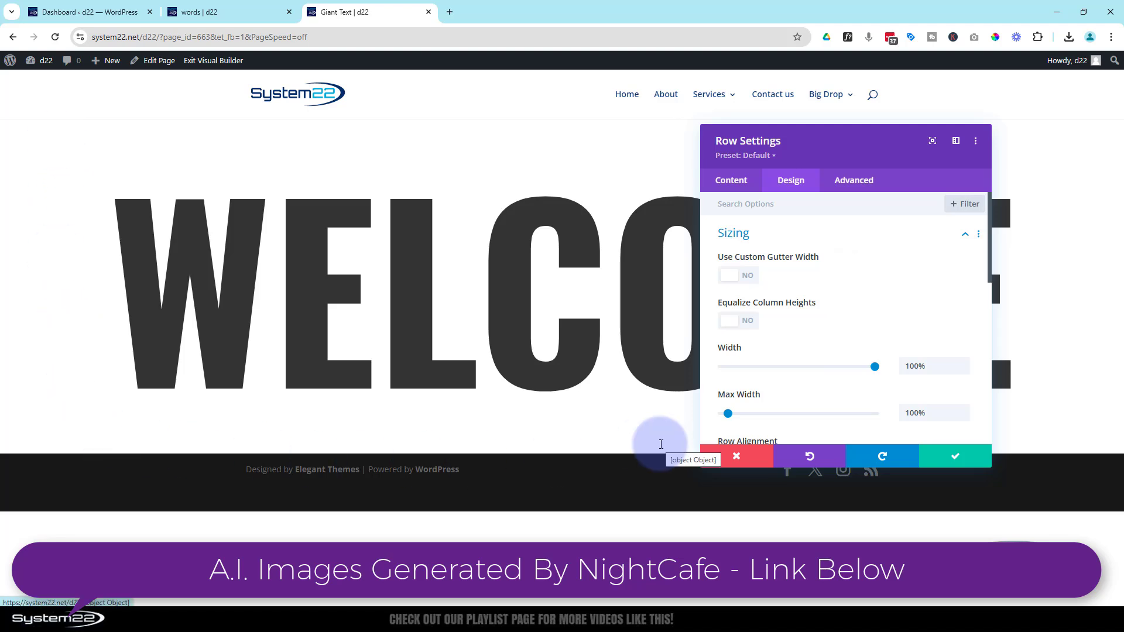
pyautogui.click(730, 277)
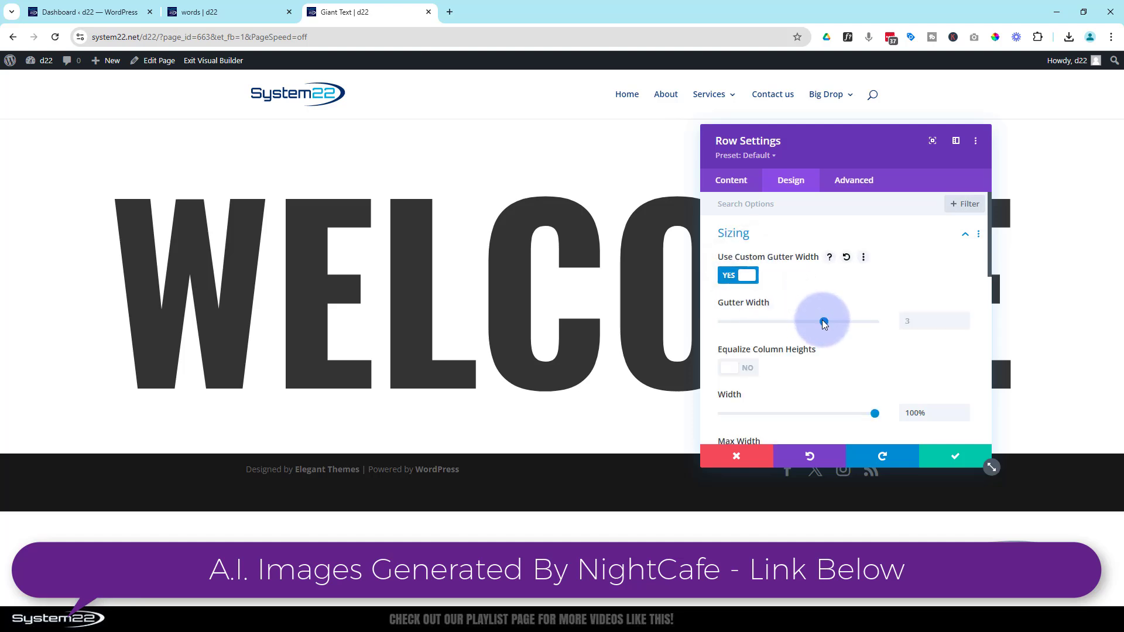
pyautogui.moveTo(824, 322); pyautogui.dragTo(722, 323)
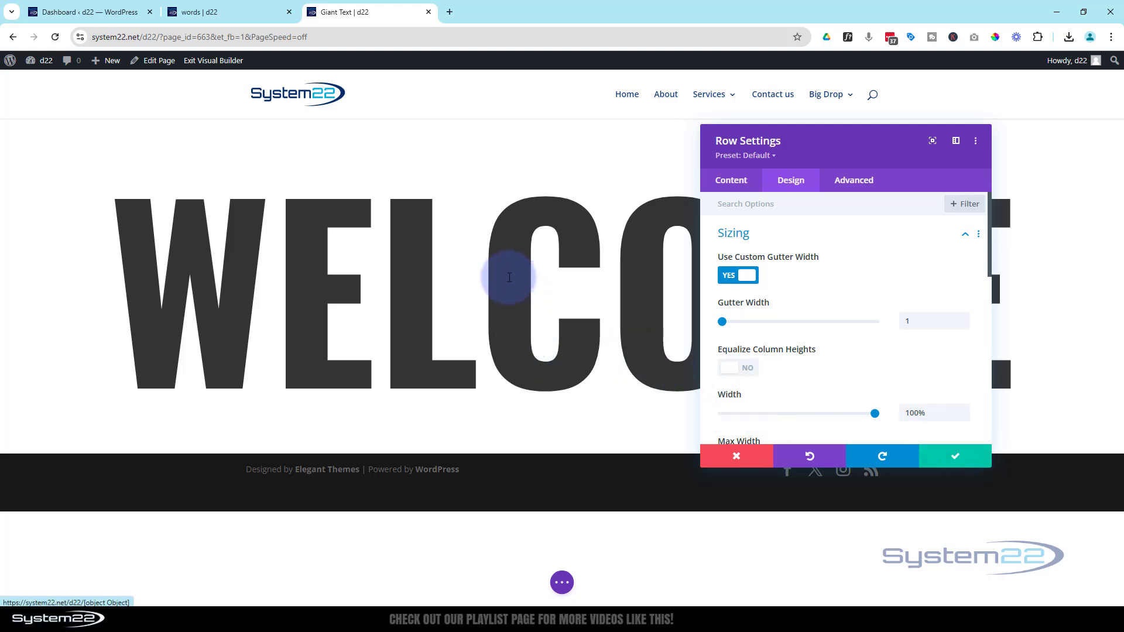
pyautogui.click(769, 237)
# Try the Fade, Slide, Bounce, Zoom and Fold animation styles on the row and settle on Flip.
pyautogui.scroll(-2, 843, 293)
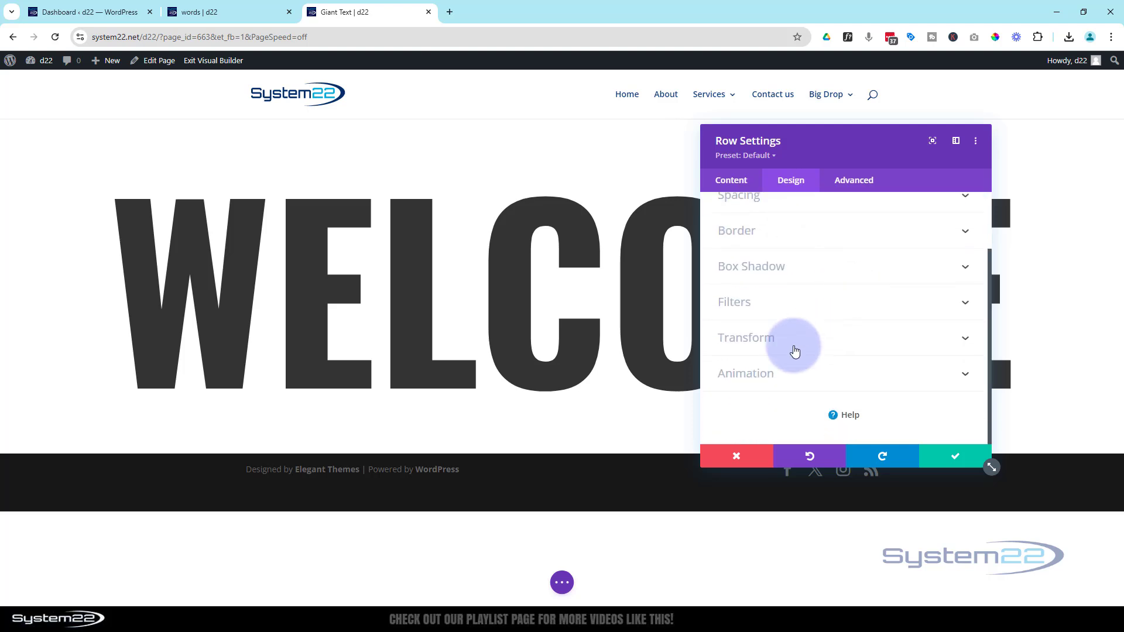
pyautogui.click(806, 376)
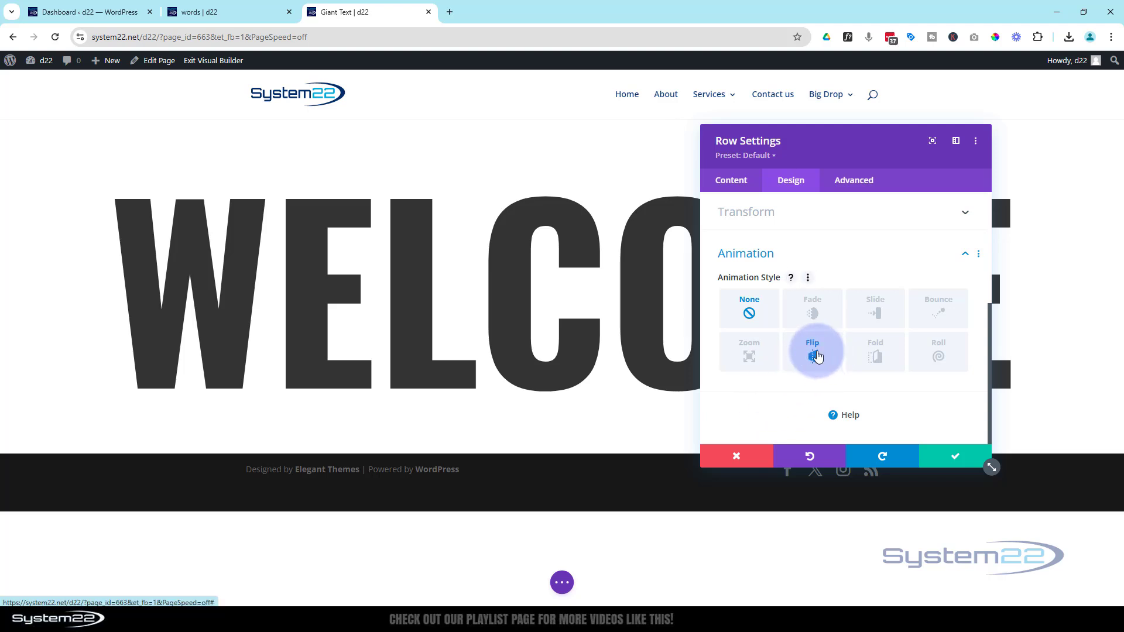
pyautogui.click(817, 317)
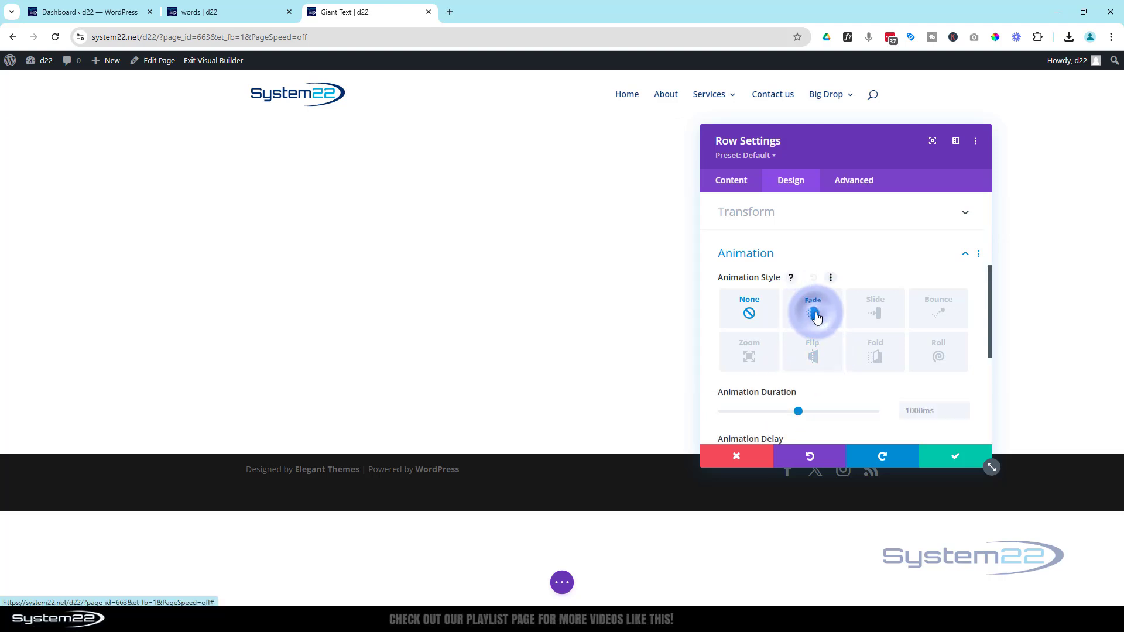
pyautogui.click(871, 316)
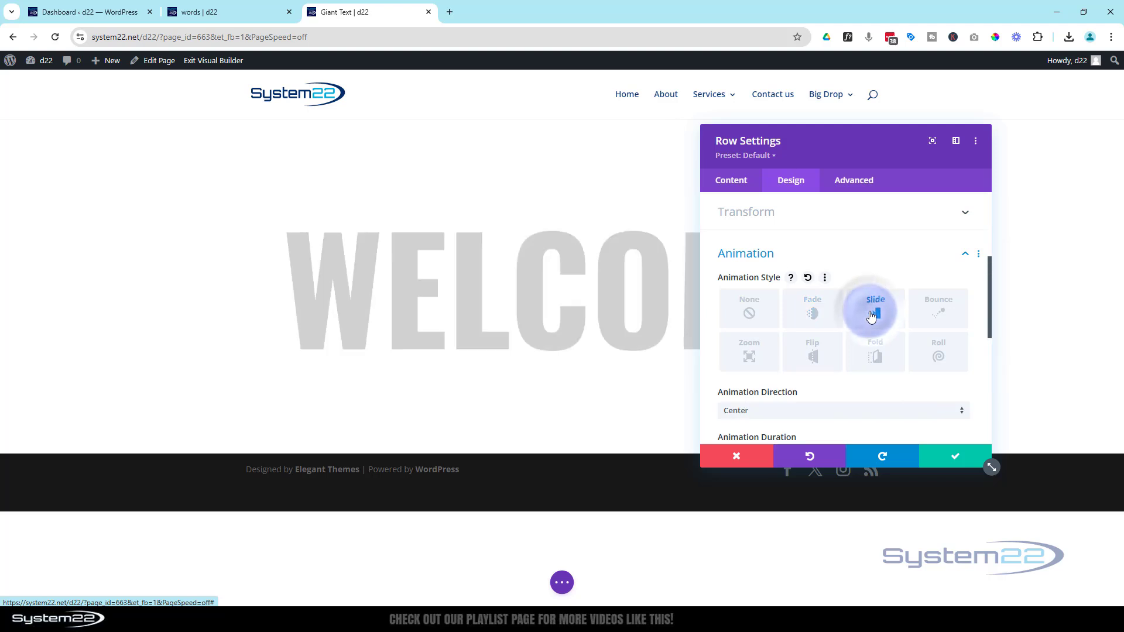
pyautogui.click(950, 321)
pyautogui.click(745, 351)
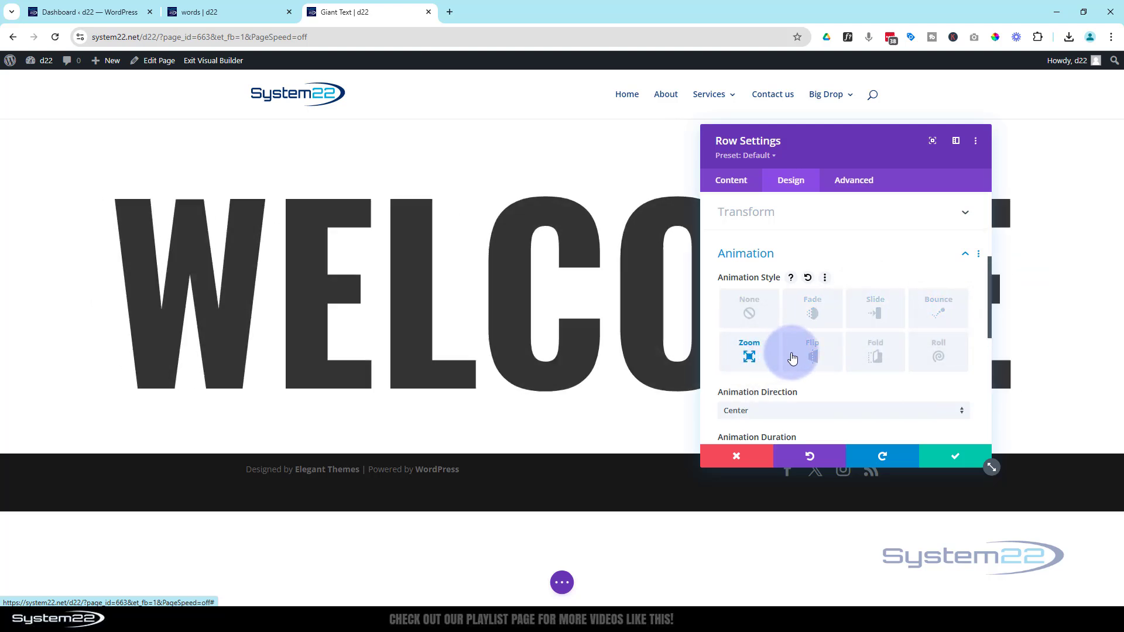
pyautogui.click(812, 354)
pyautogui.click(876, 361)
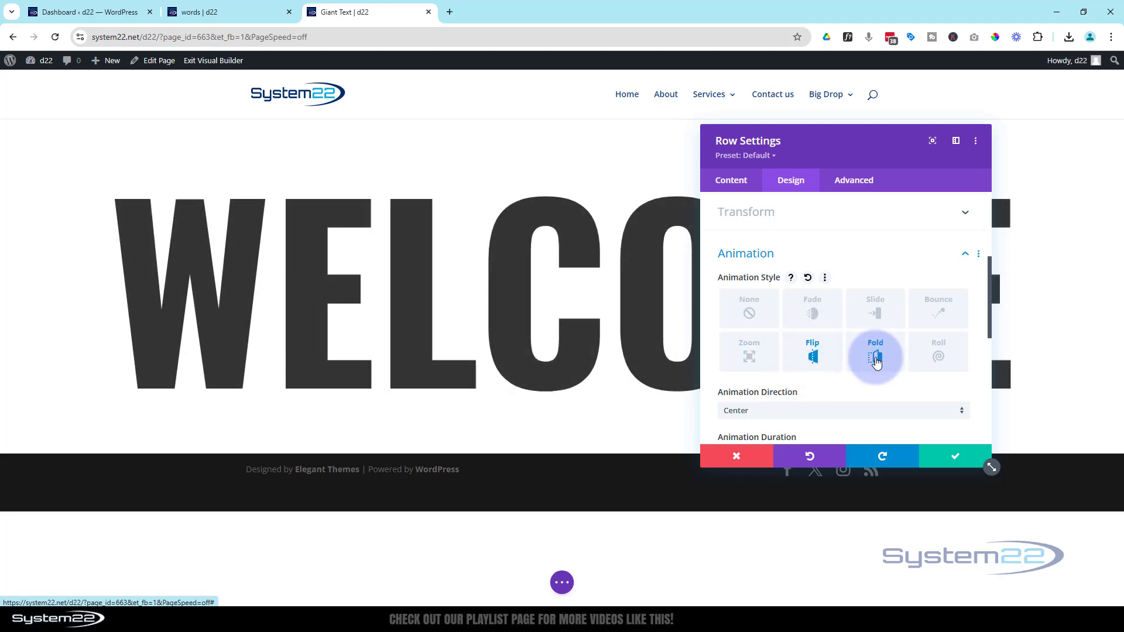
pyautogui.click(825, 363)
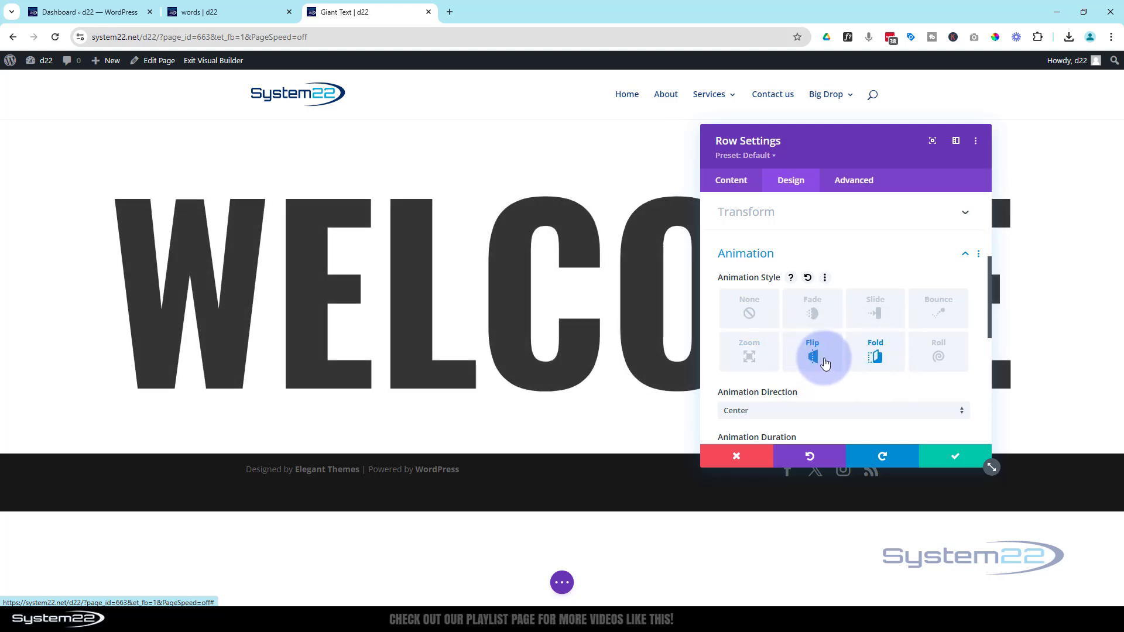
# Set the row's Flip animation duration to 1450ms and its delay to 750ms.
pyautogui.scroll(-3, 815, 359)
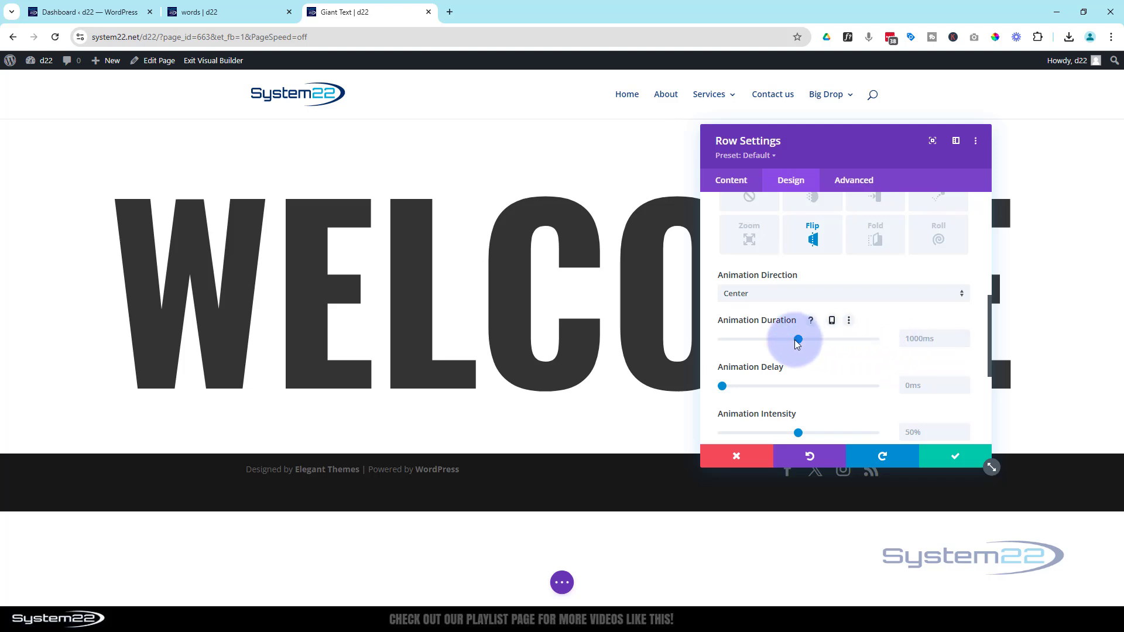
pyautogui.moveTo(812, 341); pyautogui.dragTo(835, 340)
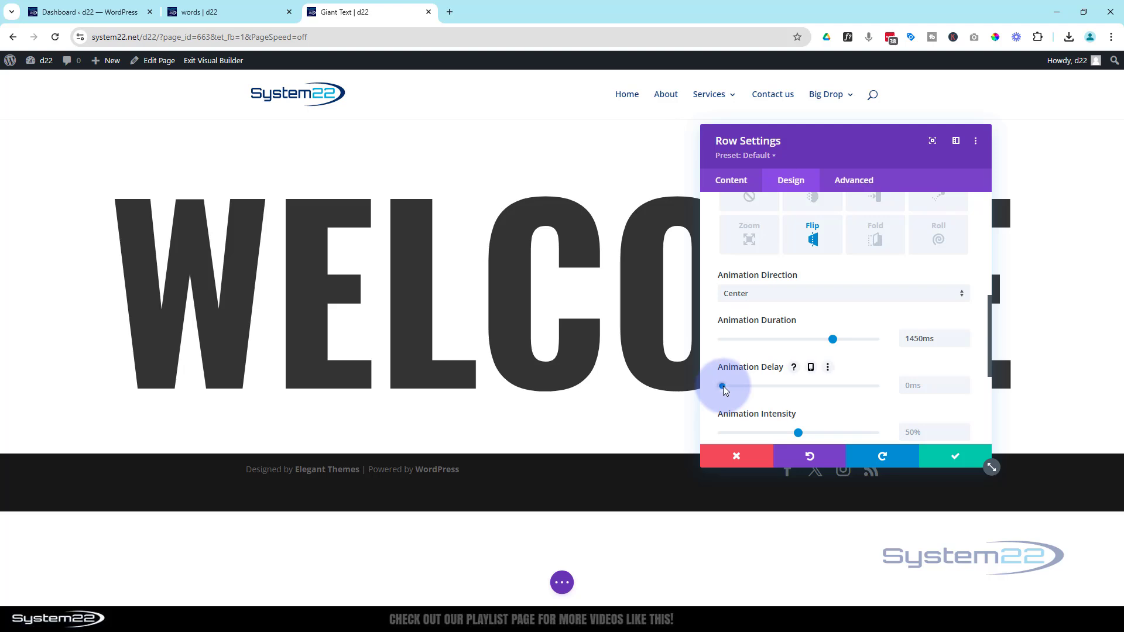
pyautogui.moveTo(724, 390); pyautogui.dragTo(760, 392)
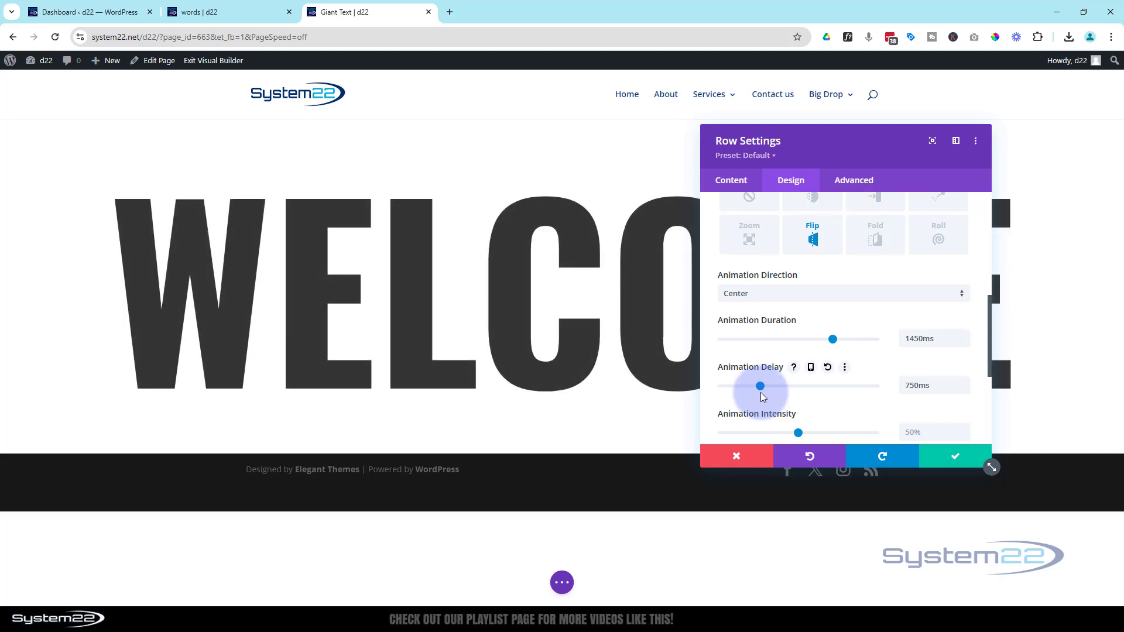
# Set the row's animation intensity and starting opacity to 100% and save the row settings.
pyautogui.scroll(-1, 814, 369)
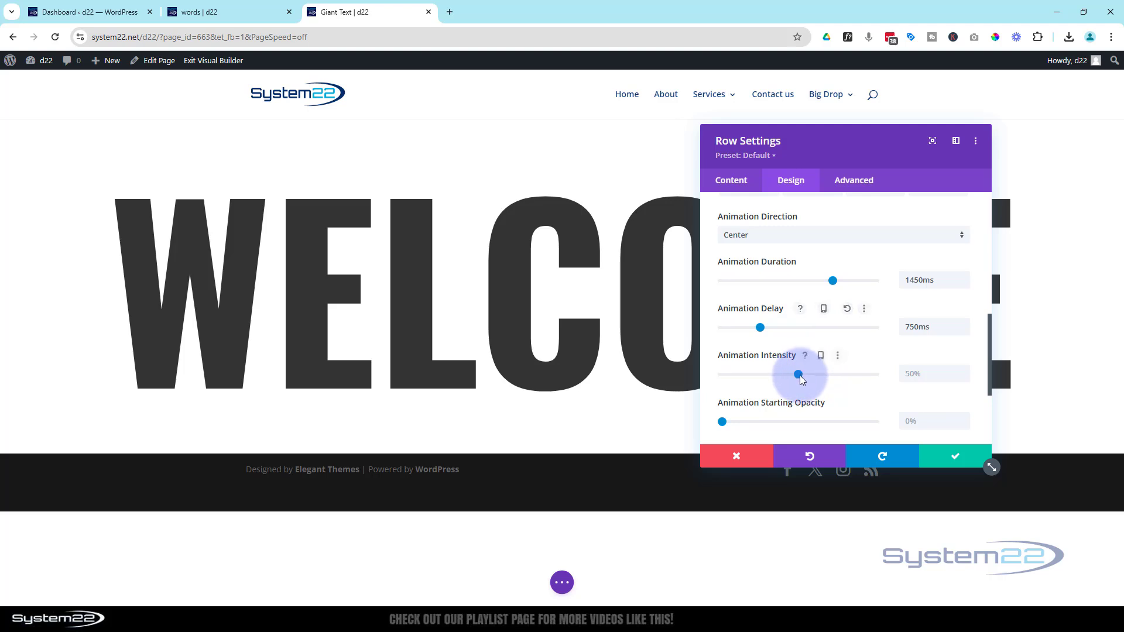
pyautogui.moveTo(801, 379); pyautogui.dragTo(886, 374)
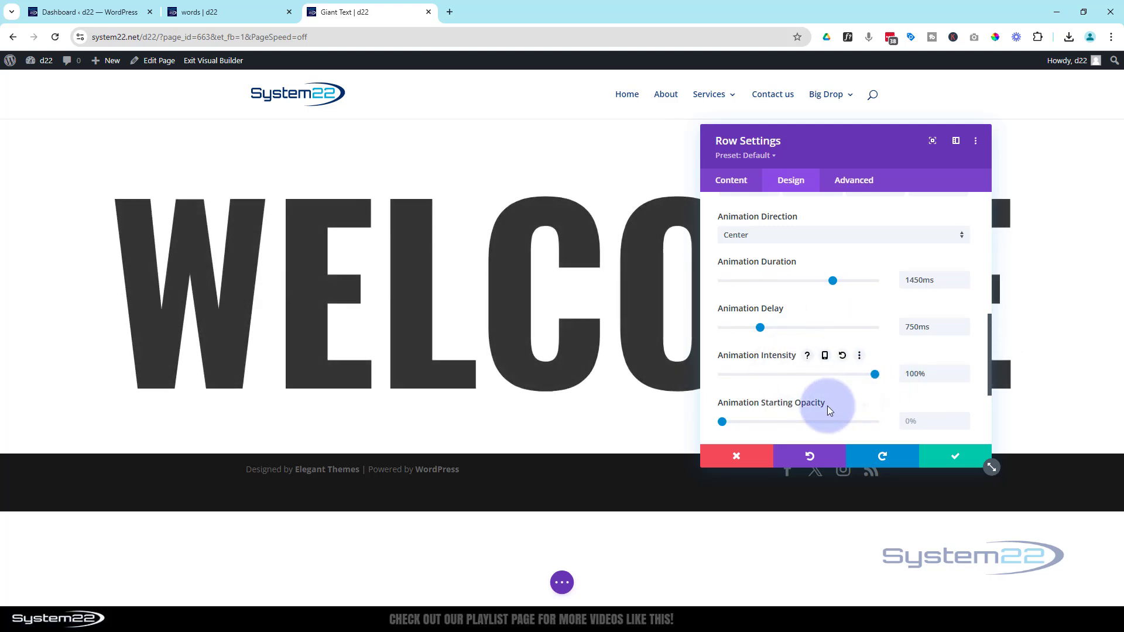
pyautogui.moveTo(723, 422); pyautogui.dragTo(883, 421)
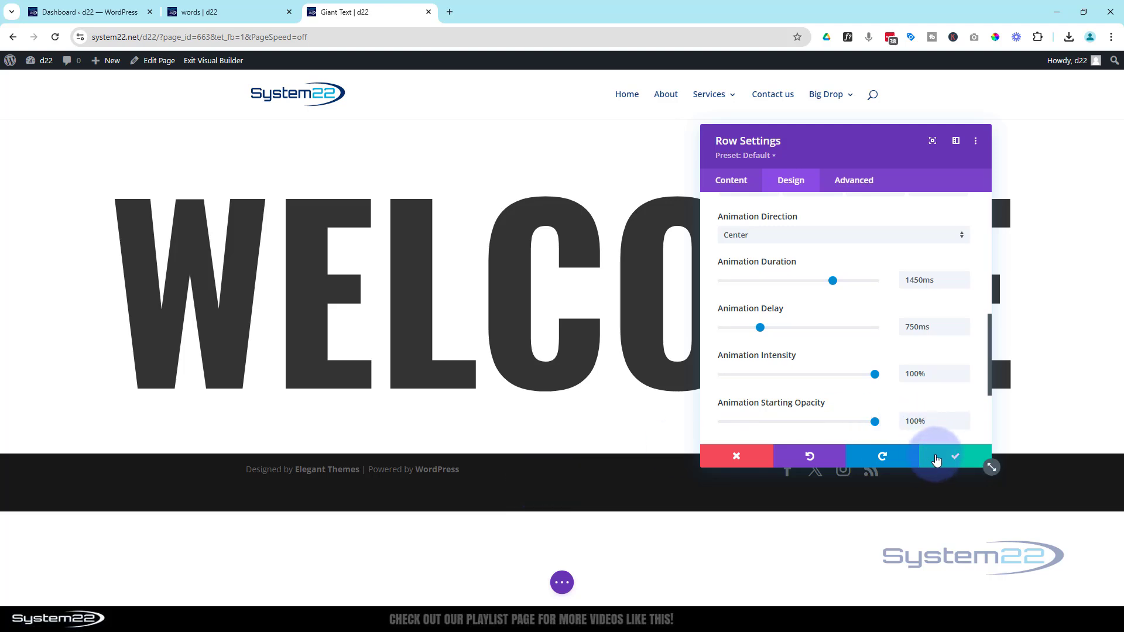
pyautogui.click(938, 458)
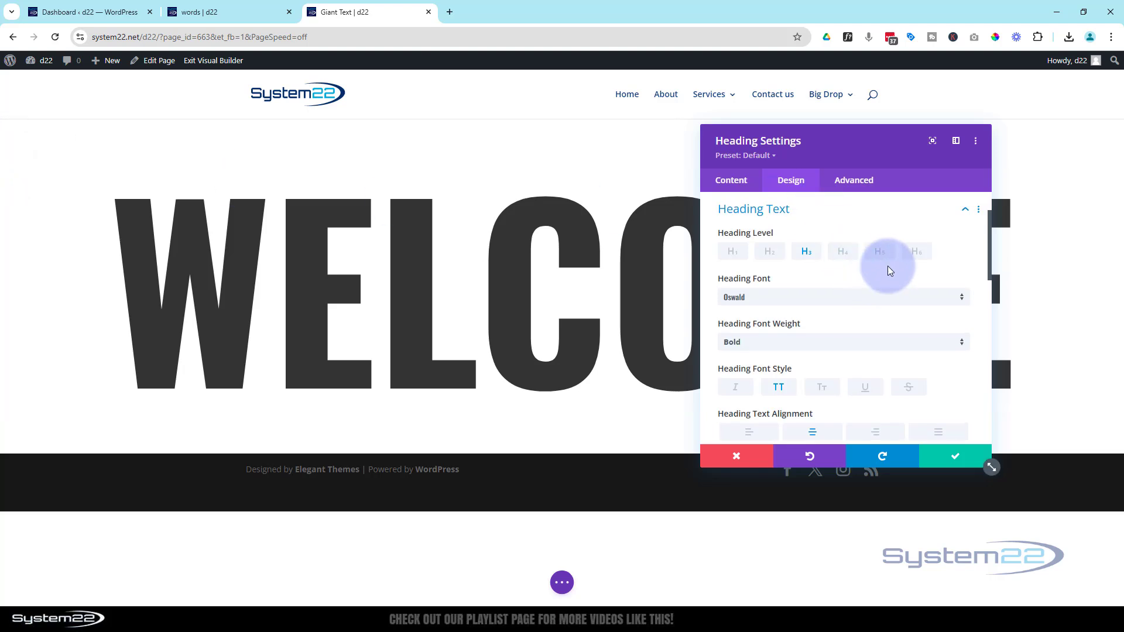
# Tighten the Welcome heading's letter spacing to -17px.
pyautogui.scroll(-1, 900, 270)
pyautogui.scroll(-3, 900, 270)
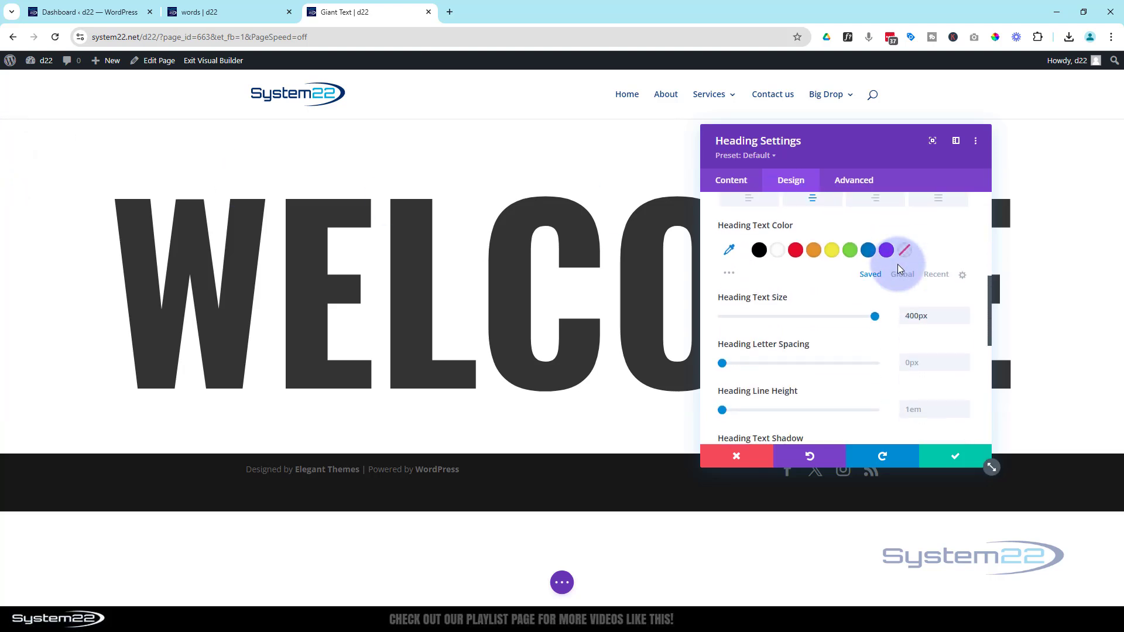
pyautogui.scroll(-1, 896, 266)
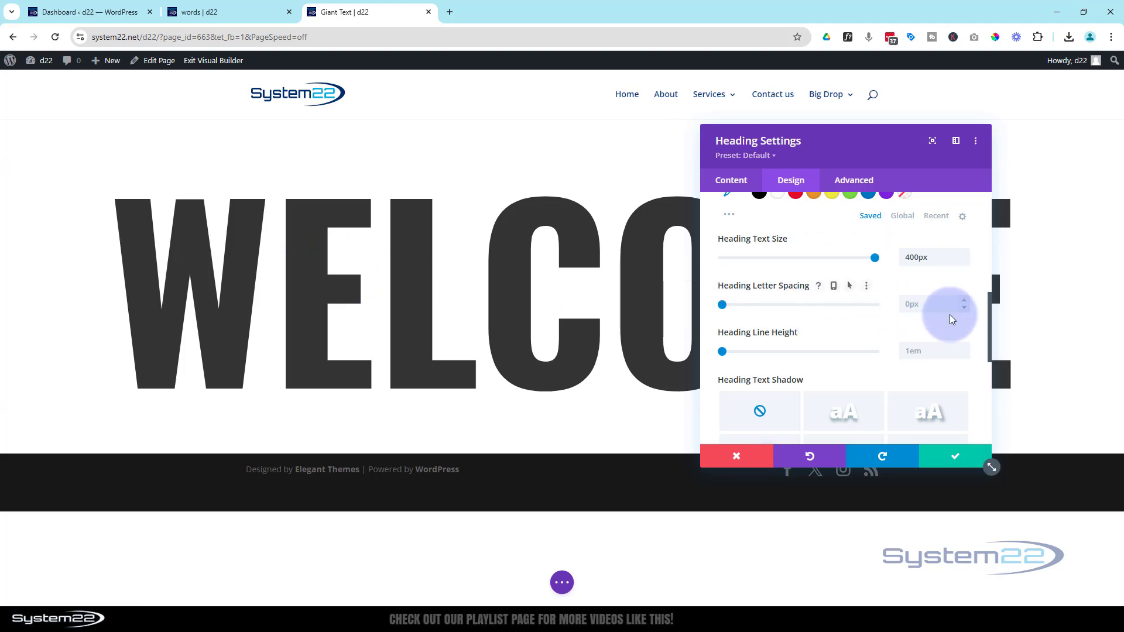
pyautogui.click(965, 308)
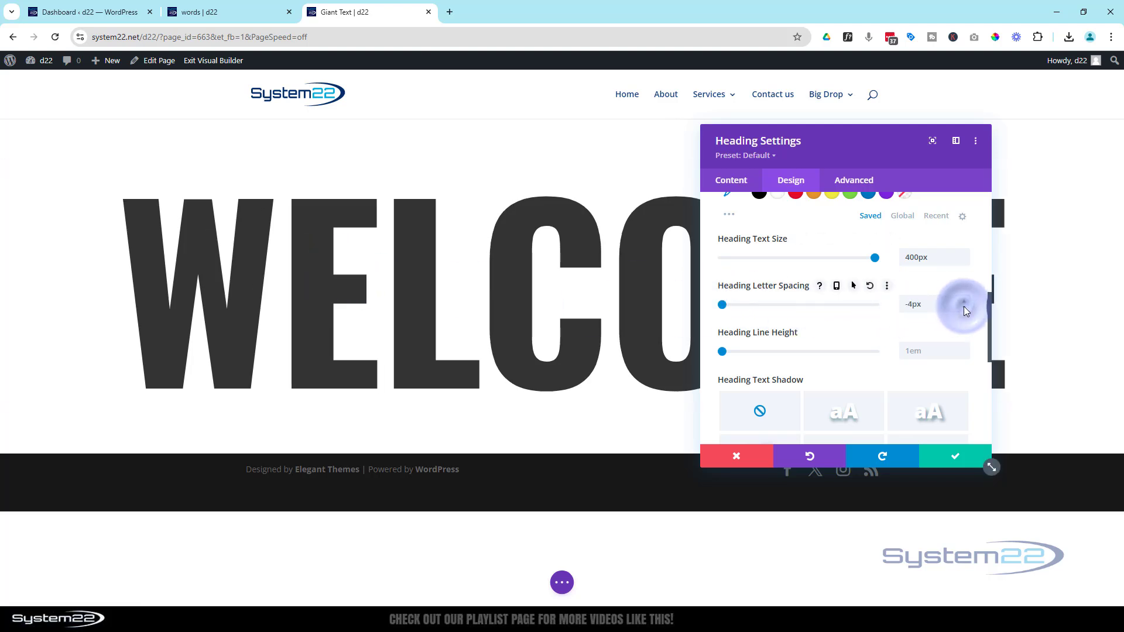
pyautogui.click(964, 308)
pyautogui.click(964, 308)
pyautogui.click(964, 308)
pyautogui.click(963, 307)
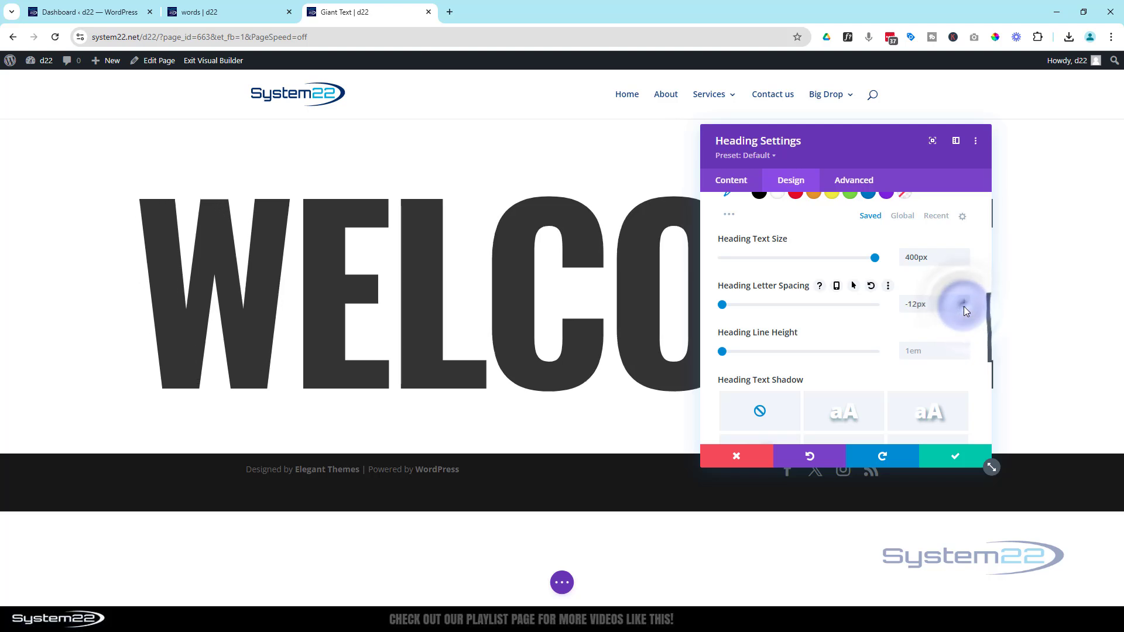
pyautogui.click(964, 307)
pyautogui.click(961, 306)
pyautogui.click(961, 307)
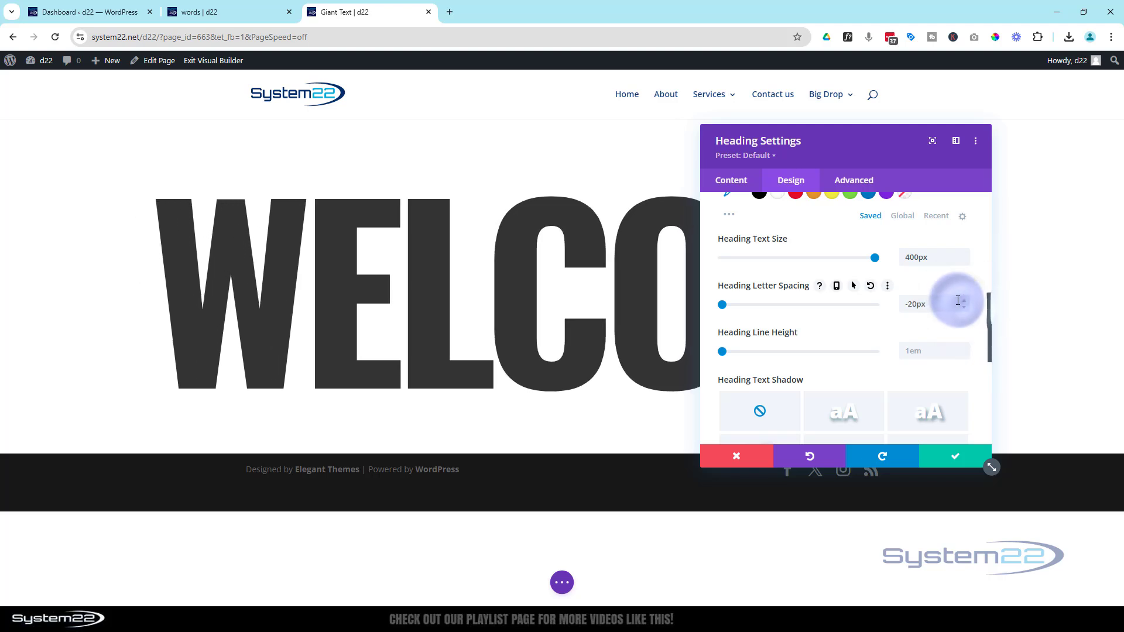
pyautogui.click(961, 300)
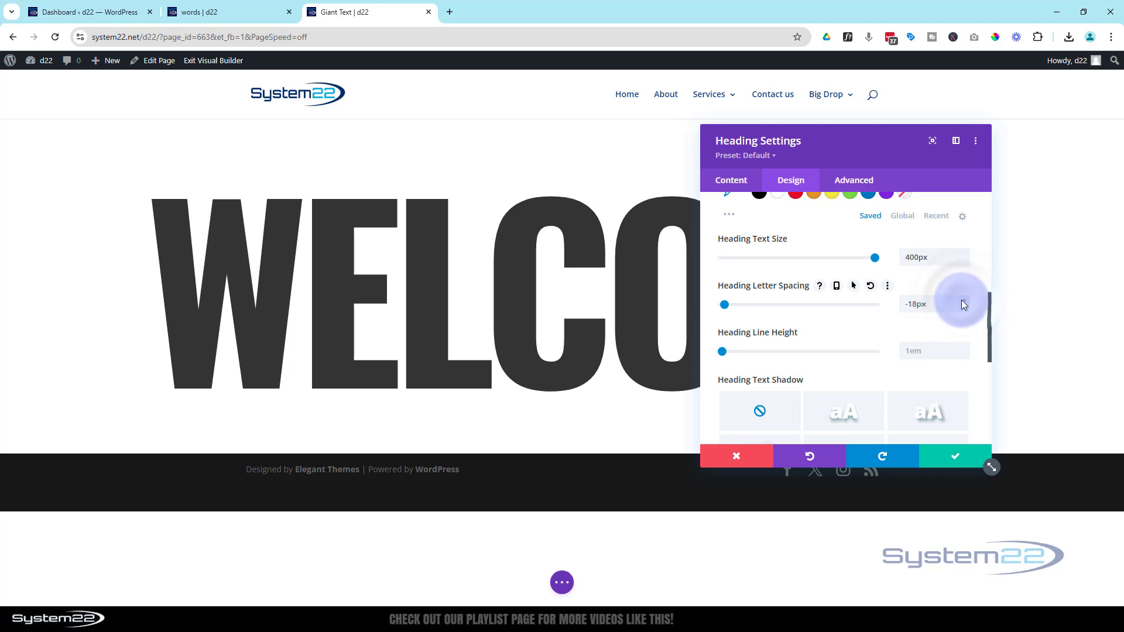
pyautogui.click(962, 300)
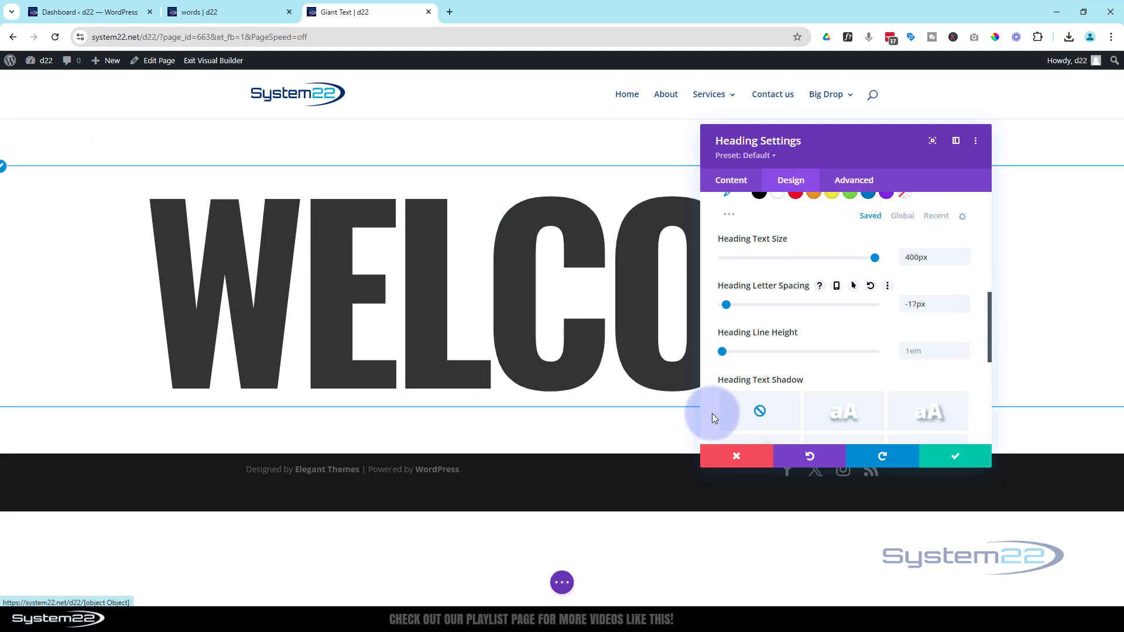
pyautogui.moveTo(865, 150); pyautogui.dragTo(782, 156)
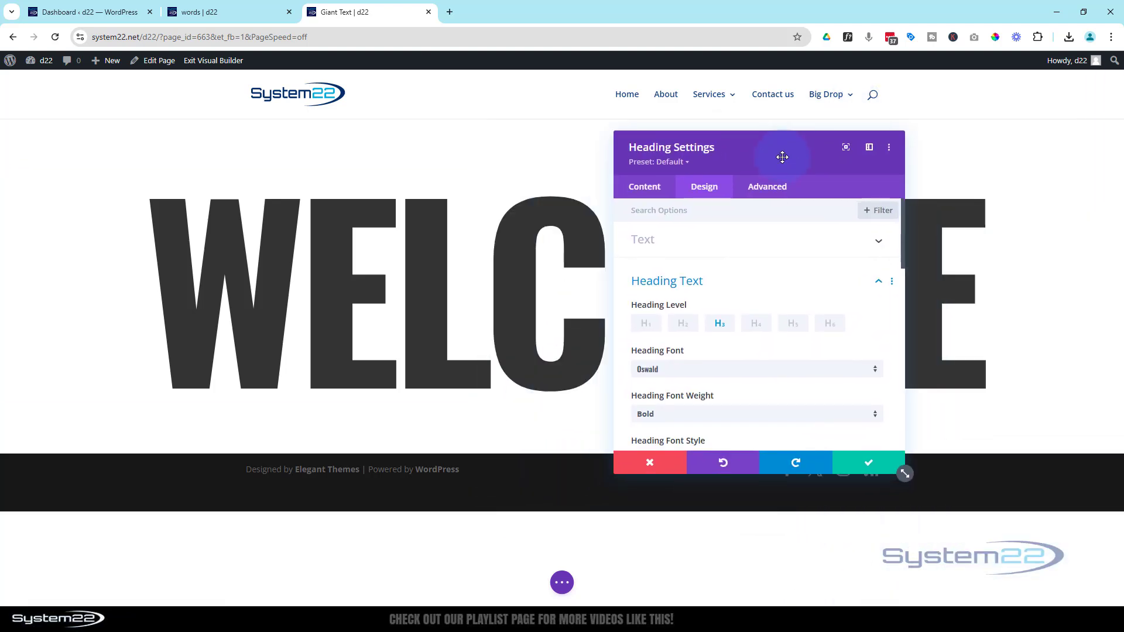
# Enable responsive values for the Welcome heading's text size and set the tablet size to 180px.
pyautogui.scroll(-4, 758, 304)
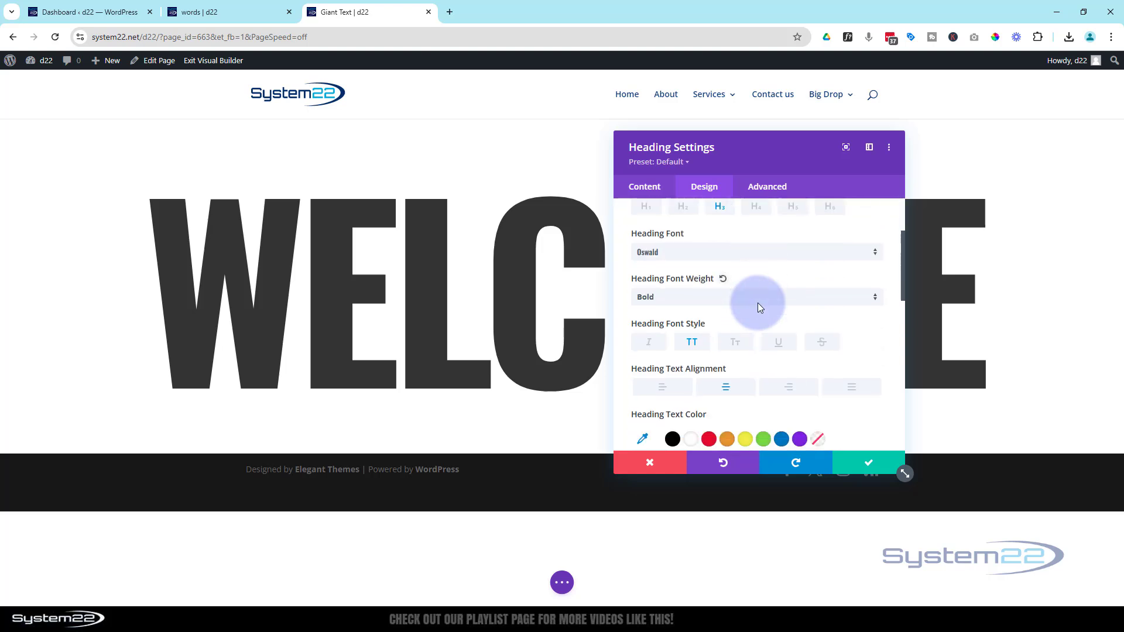
pyautogui.scroll(-2, 759, 308)
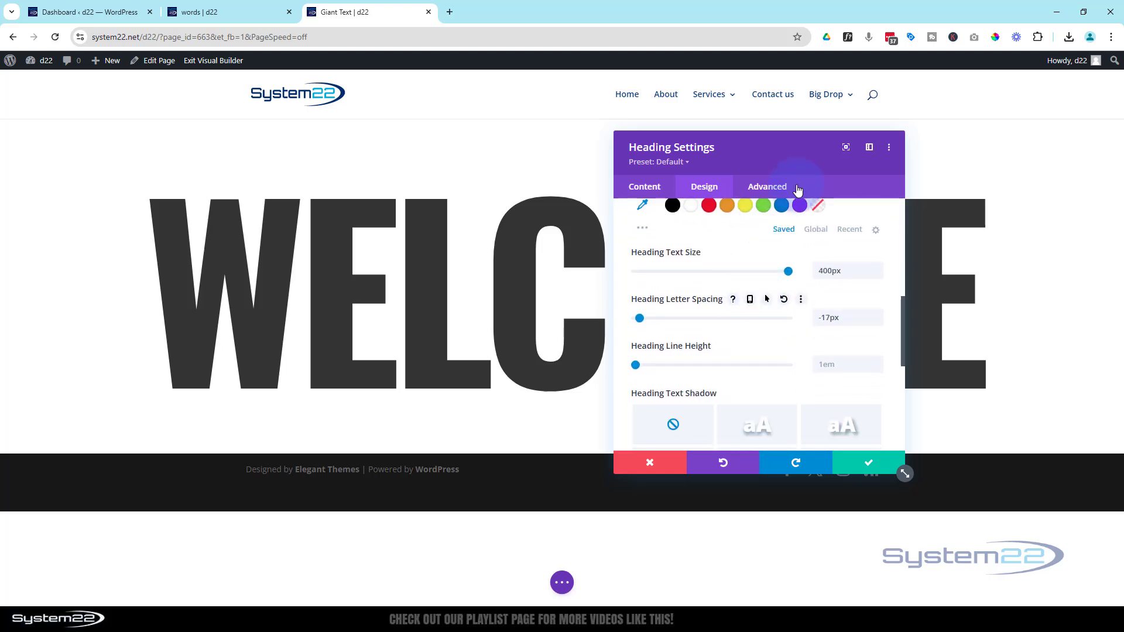
pyautogui.moveTo(773, 163); pyautogui.dragTo(939, 141)
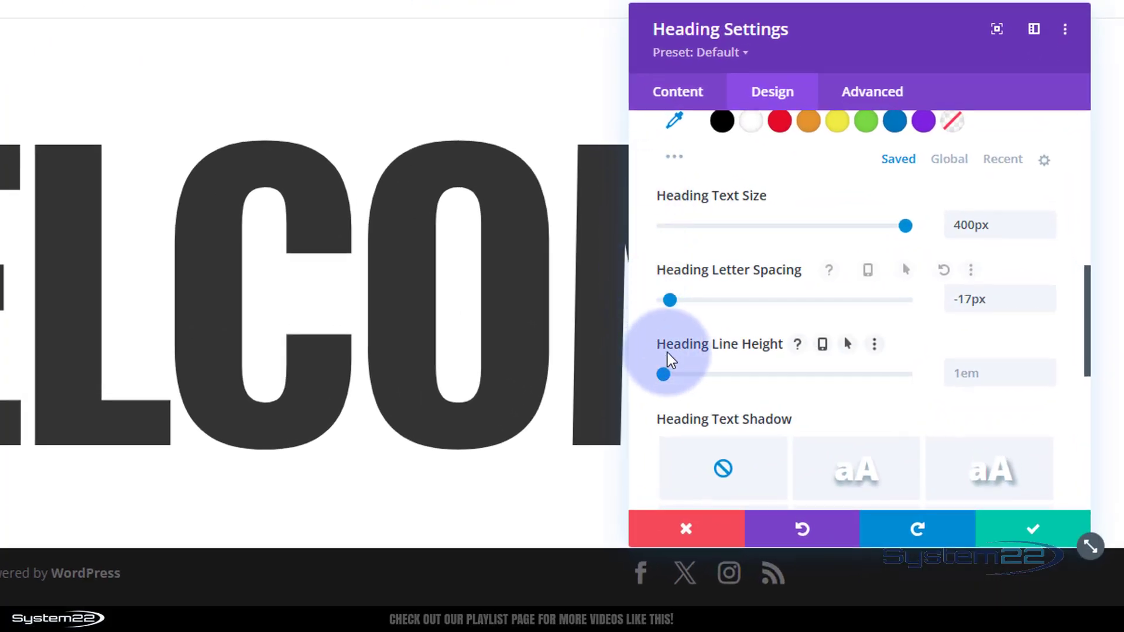
pyautogui.moveTo(696, 193)
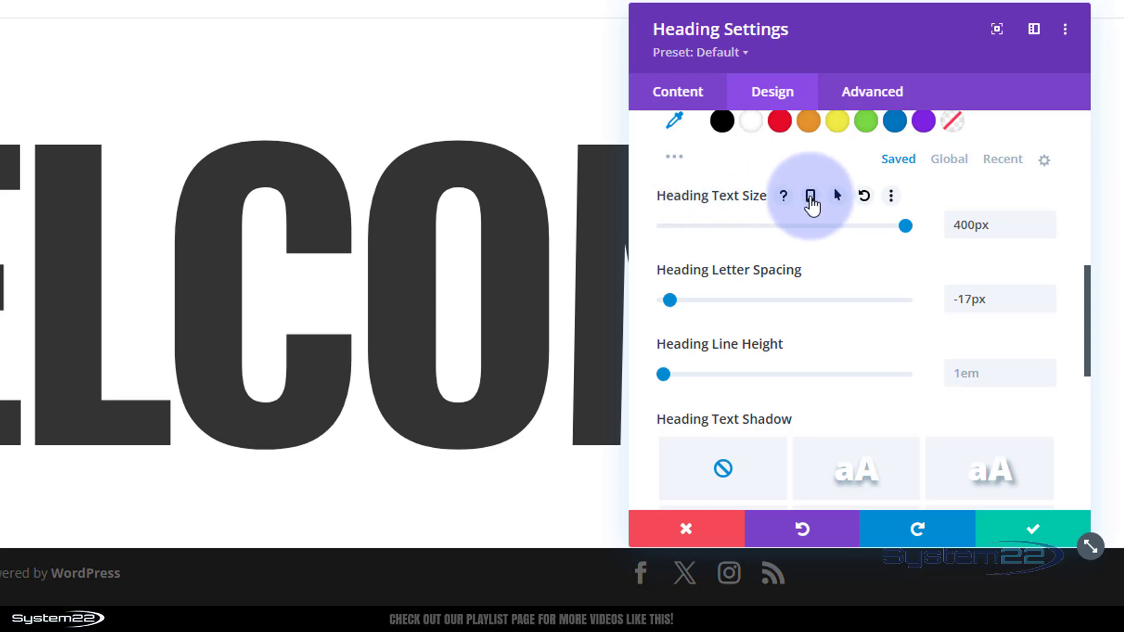
pyautogui.click(811, 198)
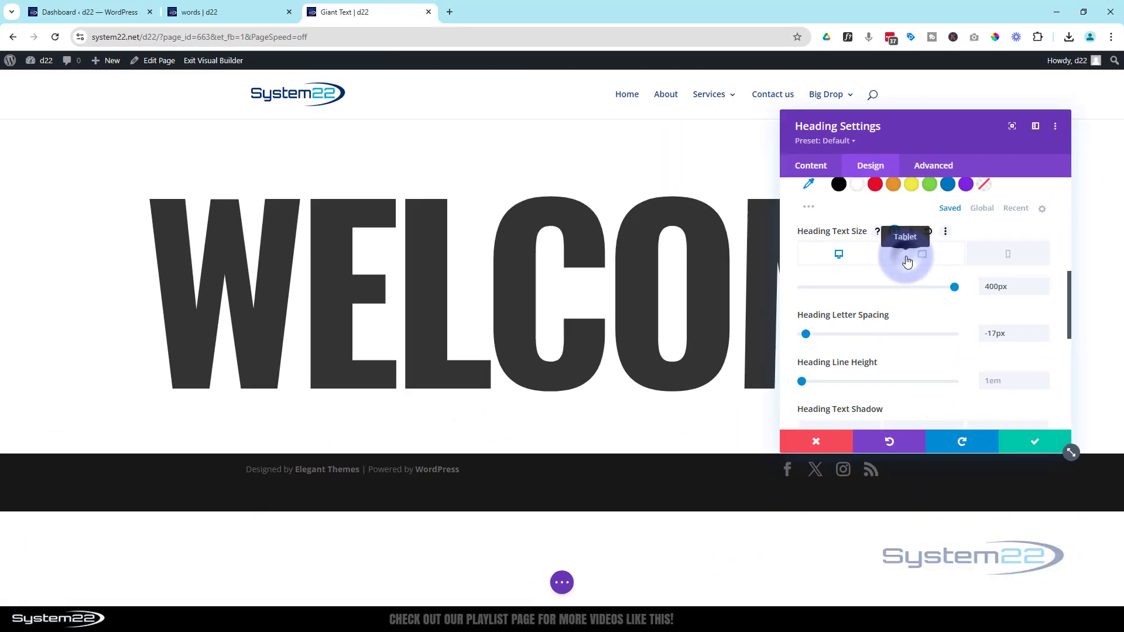
pyautogui.click(849, 240)
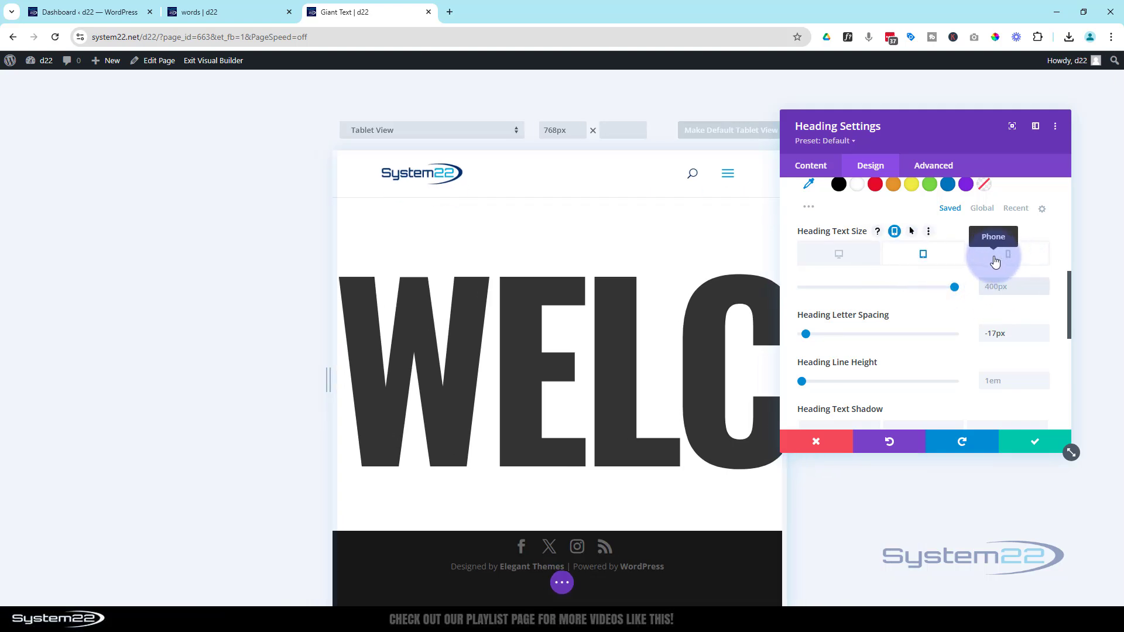
pyautogui.write('px')
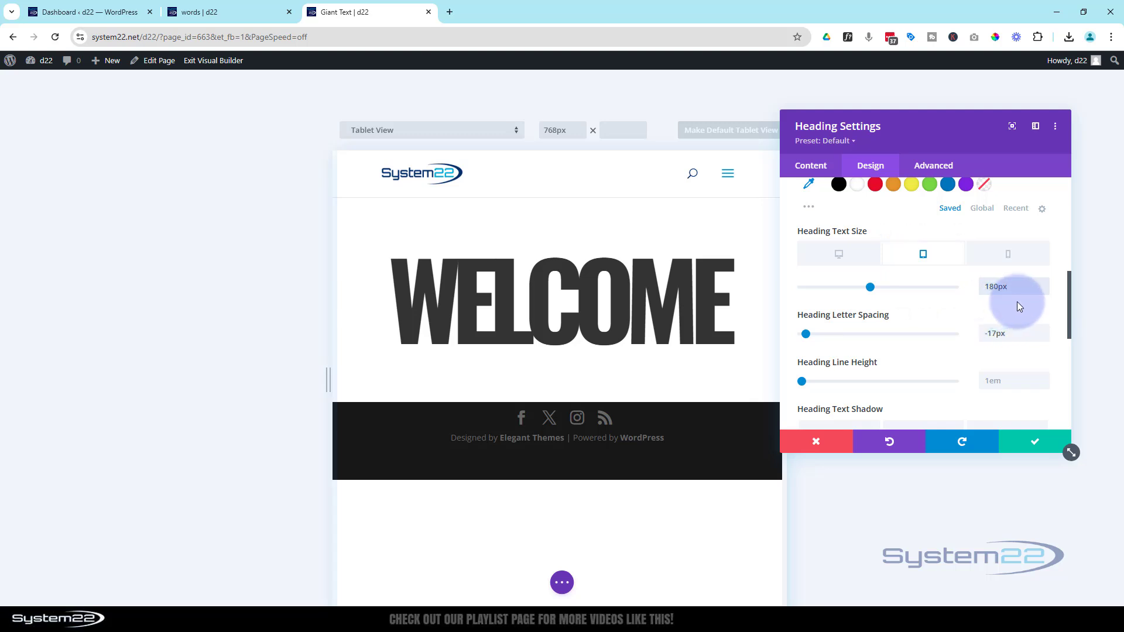
# Loosen the Welcome heading's letter spacing to -7px.
pyautogui.click(1033, 336)
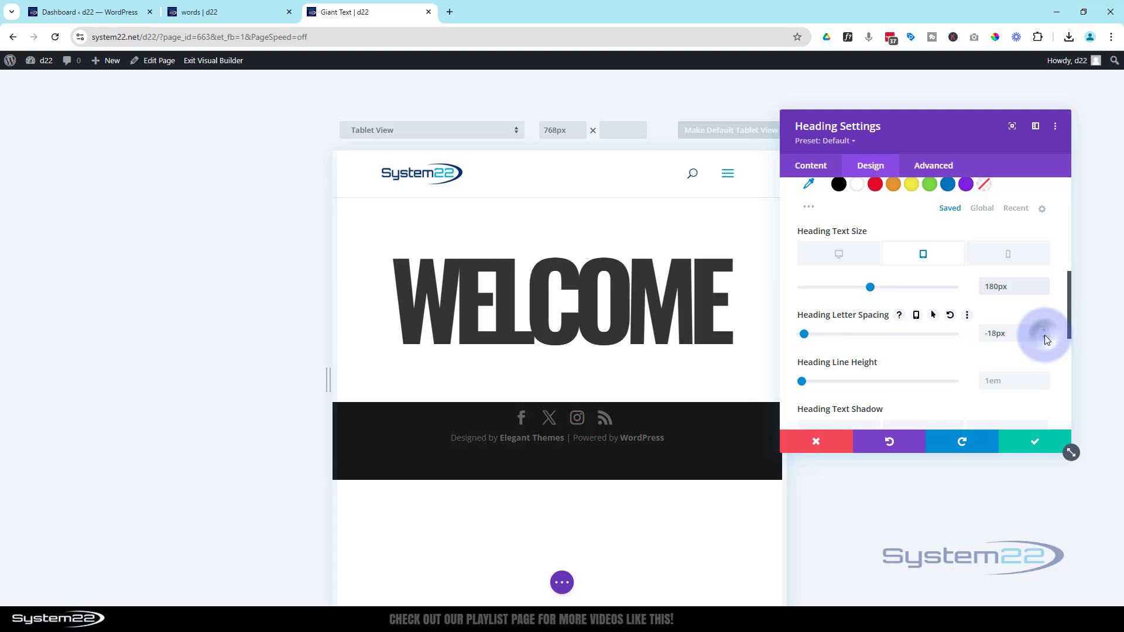
pyautogui.click(1044, 337)
pyautogui.click(1046, 335)
pyautogui.click(1045, 329)
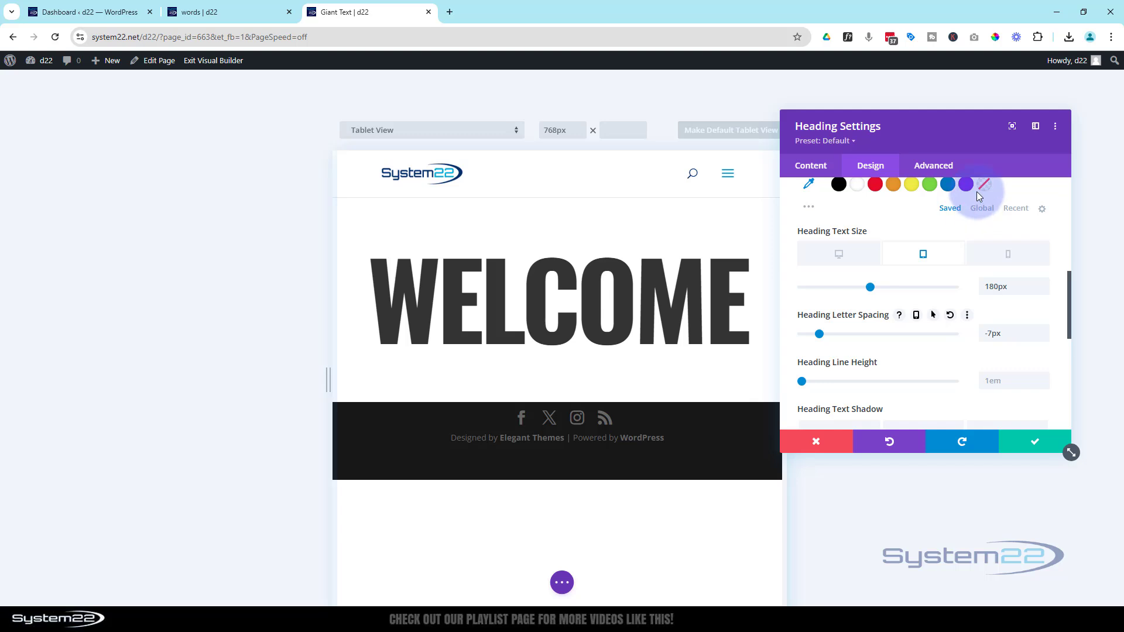
# Set the Welcome heading's phone text size to 100px and save the heading settings.
pyautogui.click(1007, 258)
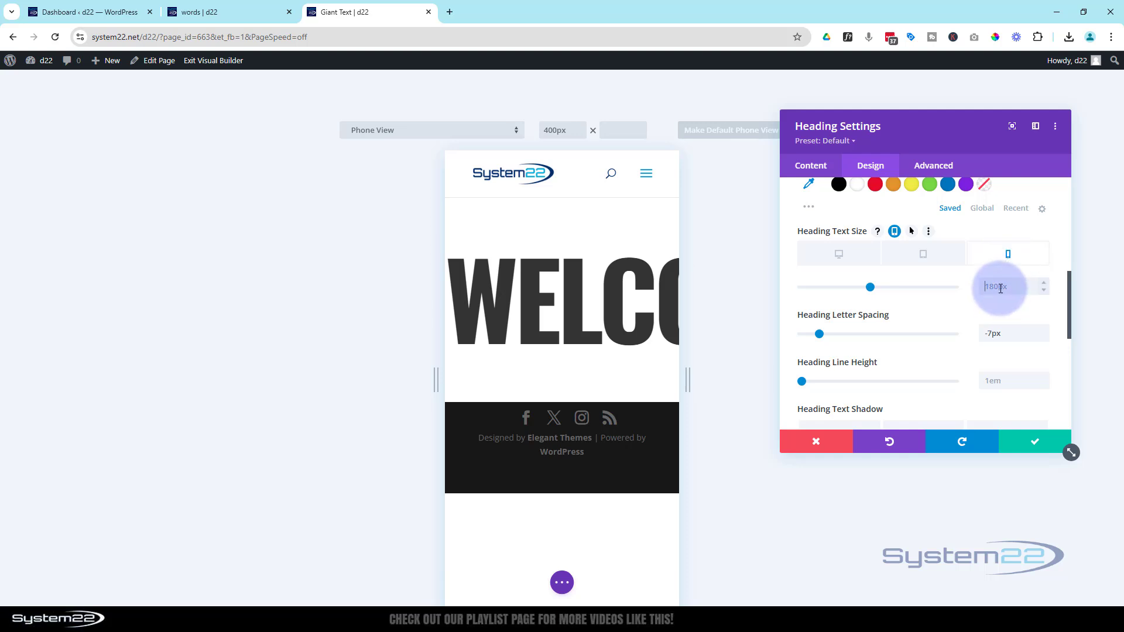
pyautogui.click(999, 286)
pyautogui.write('1')
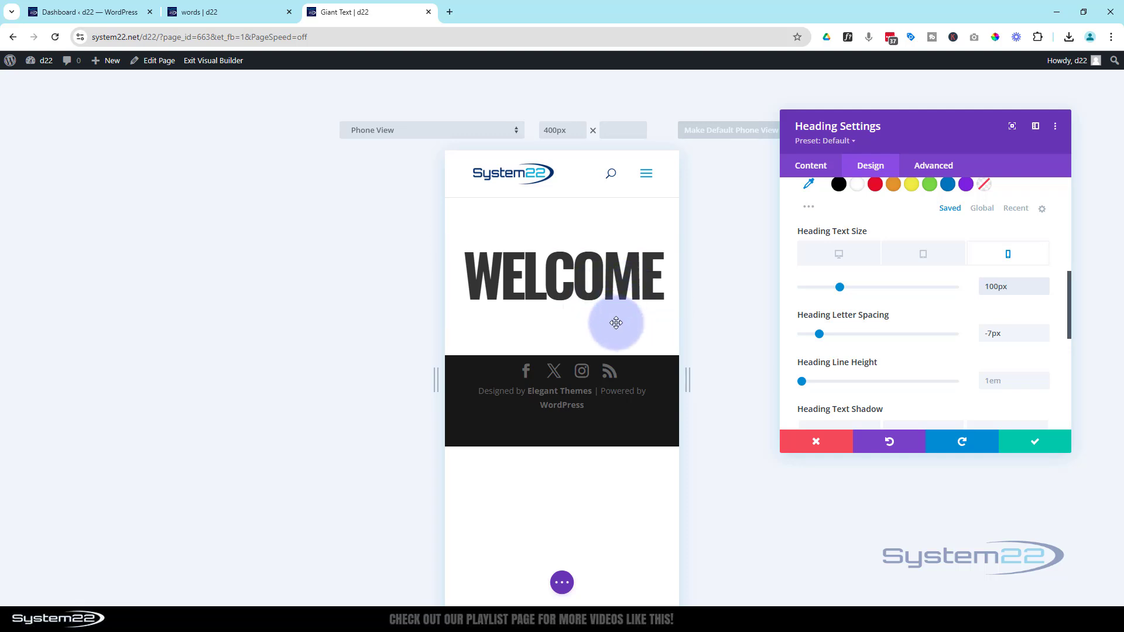
pyautogui.click(1043, 445)
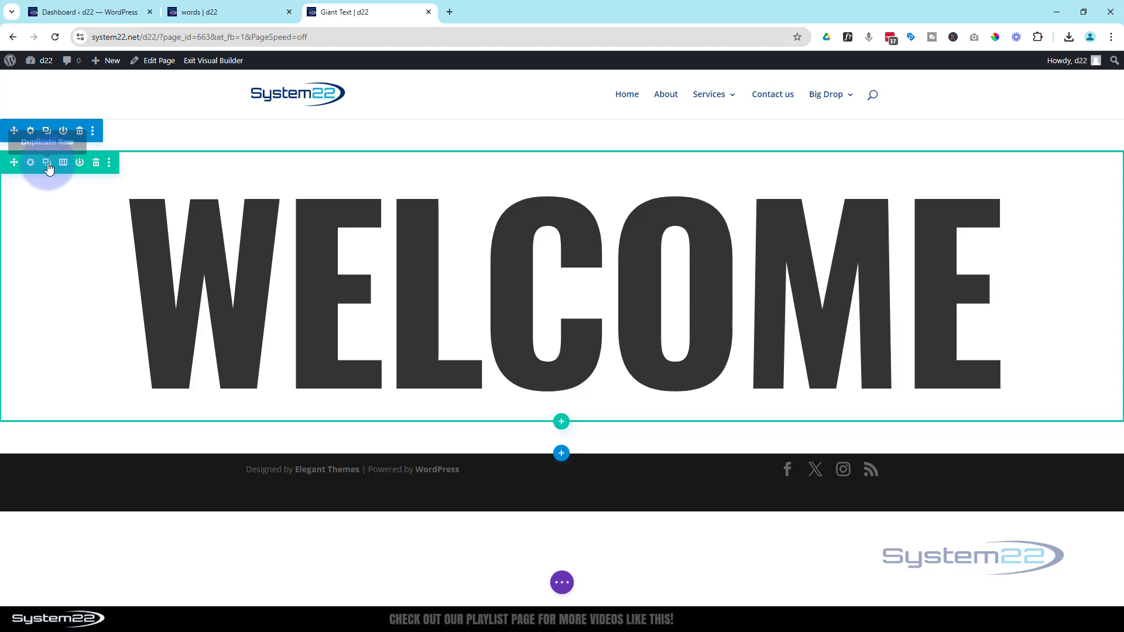
# Duplicate the Welcome row and change the copy's heading text to "to our", saving the module.
pyautogui.click(48, 164)
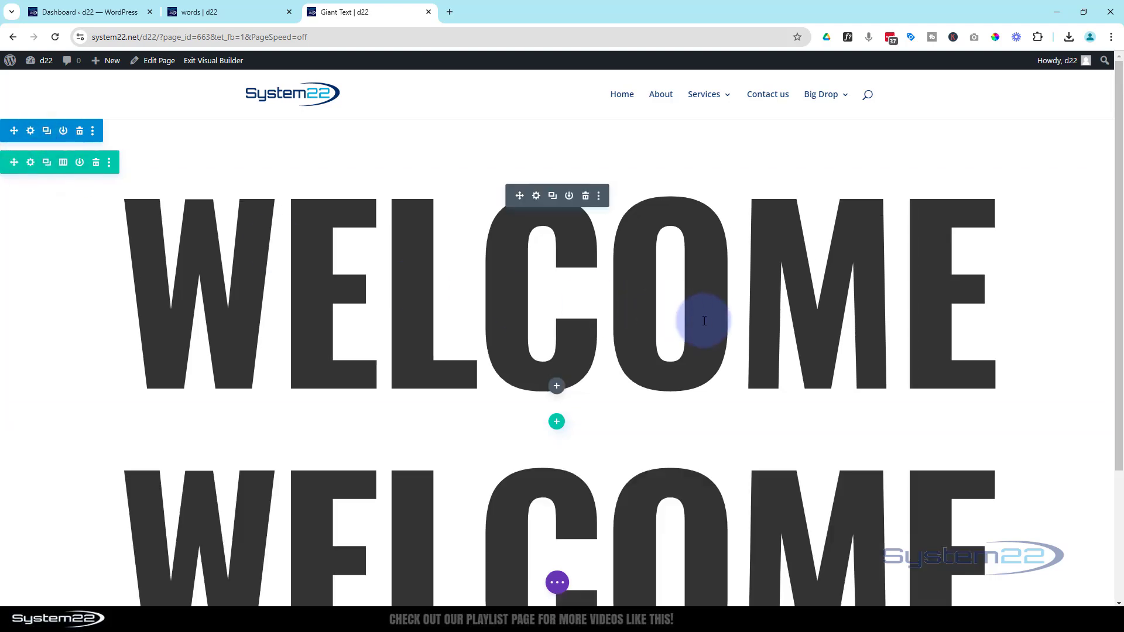
pyautogui.scroll(-1, 604, 367)
pyautogui.scroll(-1, 600, 369)
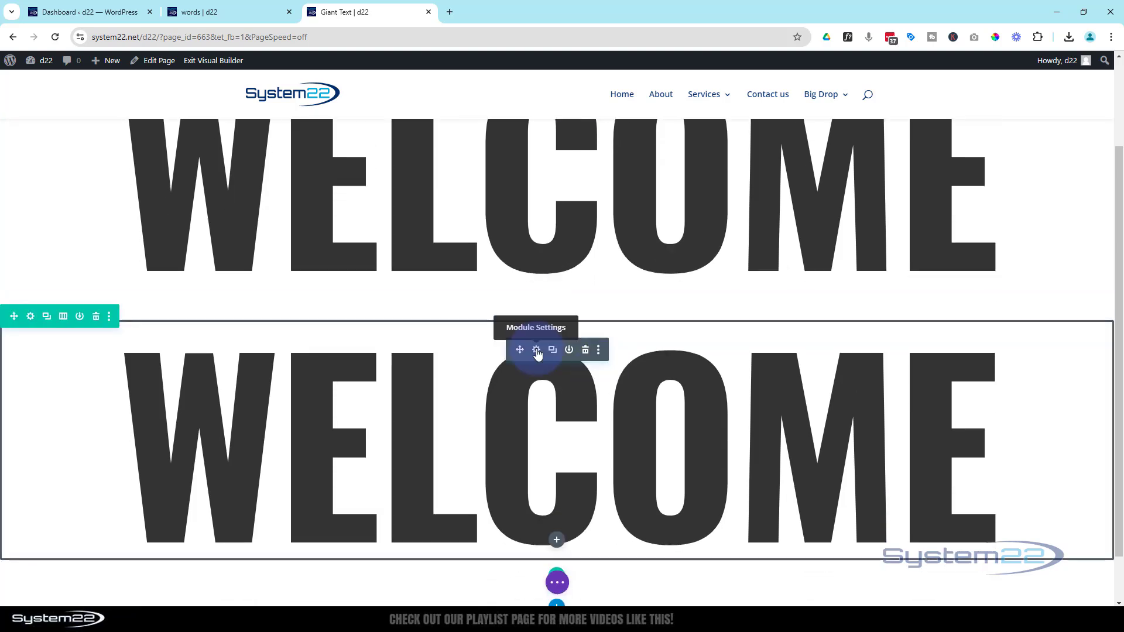
pyautogui.click(536, 352)
pyautogui.moveTo(840, 295); pyautogui.dragTo(765, 292)
pyautogui.write('to our')
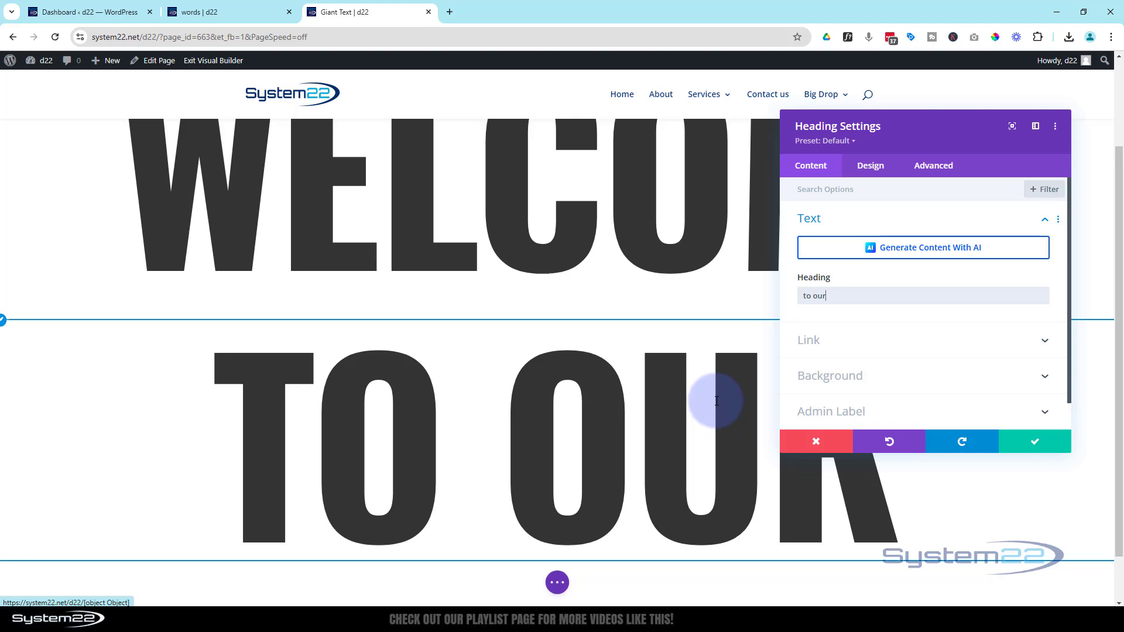
pyautogui.click(1018, 444)
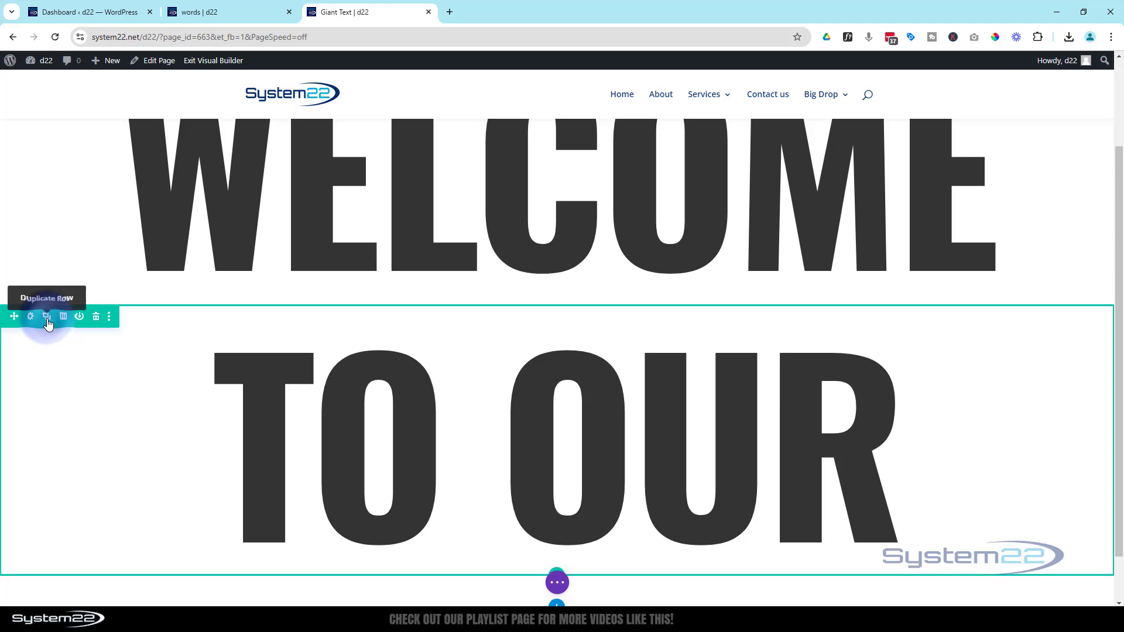
# Duplicate the "to our" row and change the copy's heading text to "website", saving the module.
pyautogui.click(48, 324)
pyautogui.scroll(-4, 161, 341)
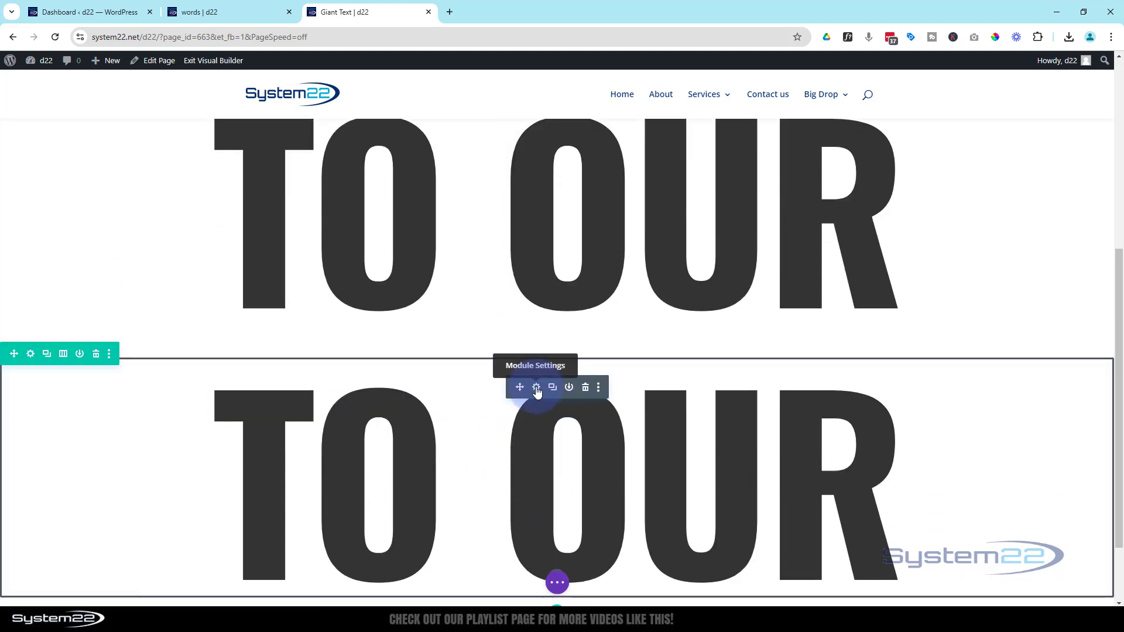
pyautogui.click(537, 388)
pyautogui.moveTo(835, 296); pyautogui.dragTo(767, 297)
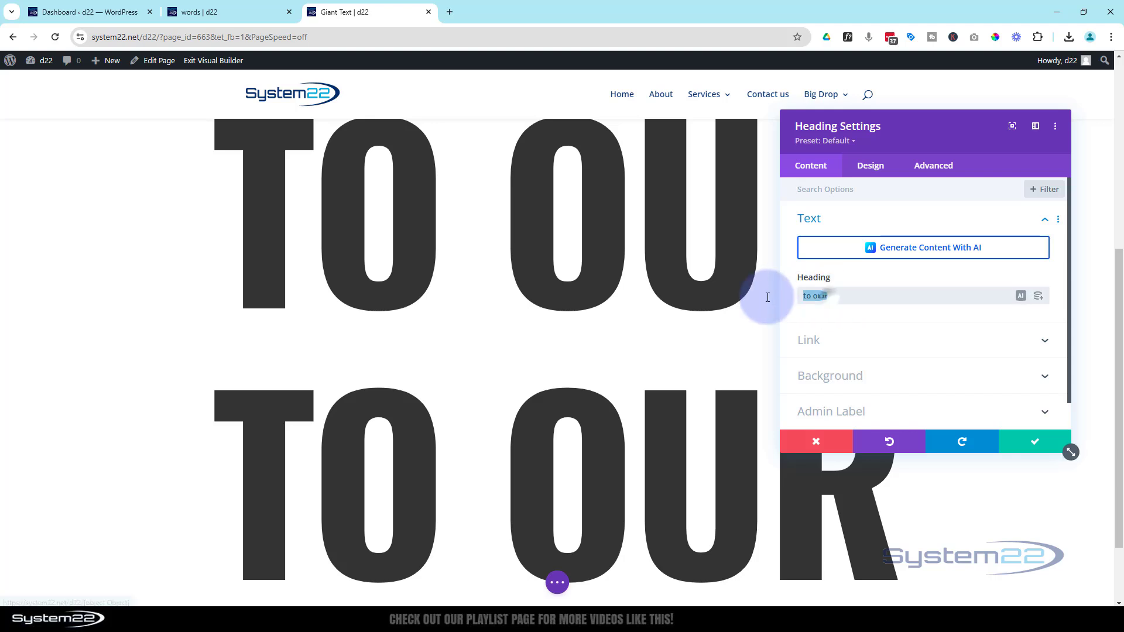
pyautogui.write('website')
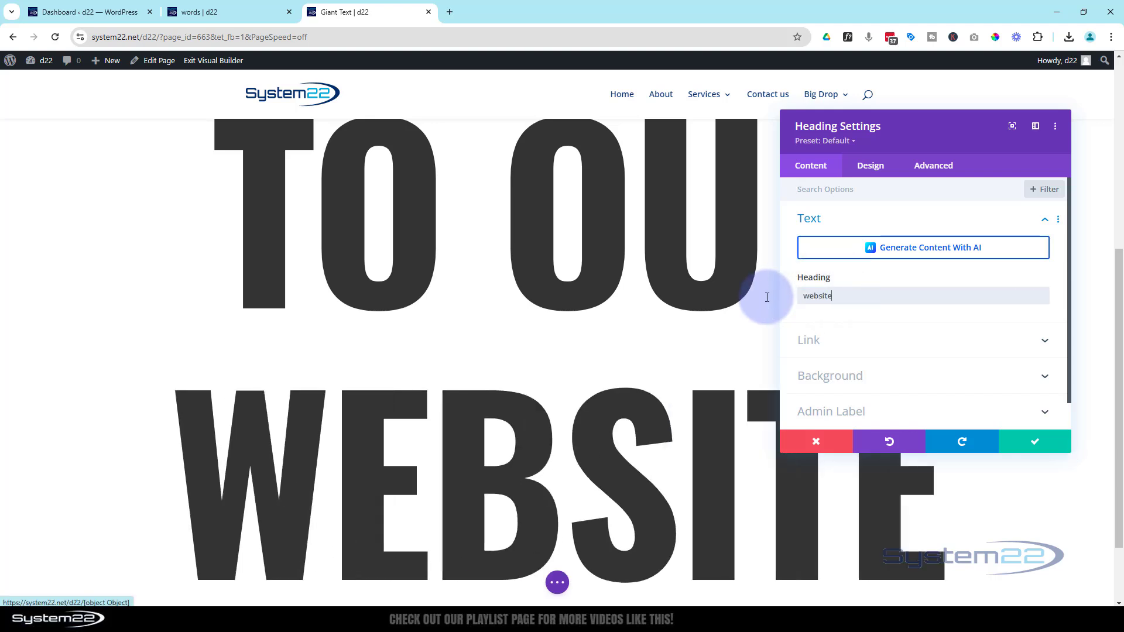
pyautogui.click(1031, 441)
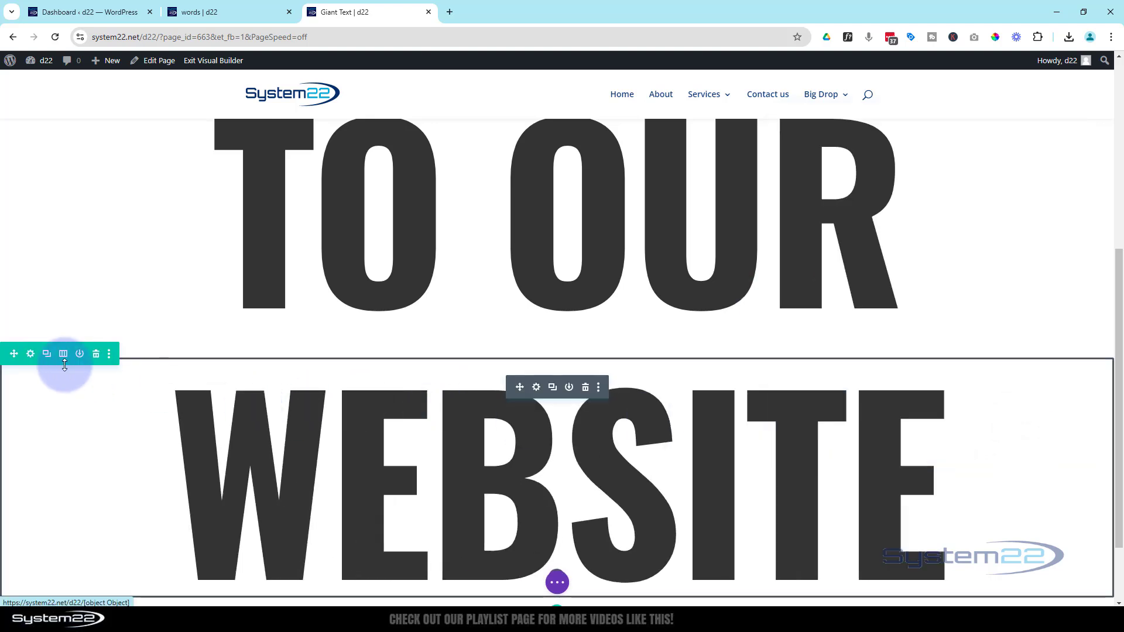
# Duplicate the "website" row and change the copy's heading text to "built with", saving the module.
pyautogui.click(54, 354)
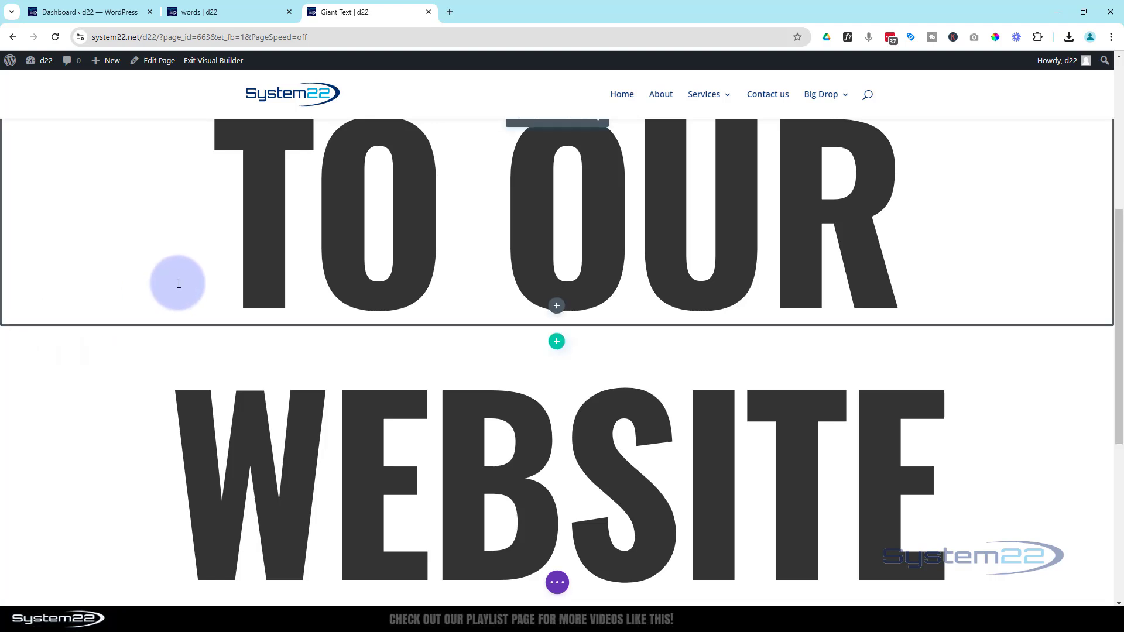
pyautogui.scroll(-4, 179, 284)
pyautogui.scroll(-2, 178, 284)
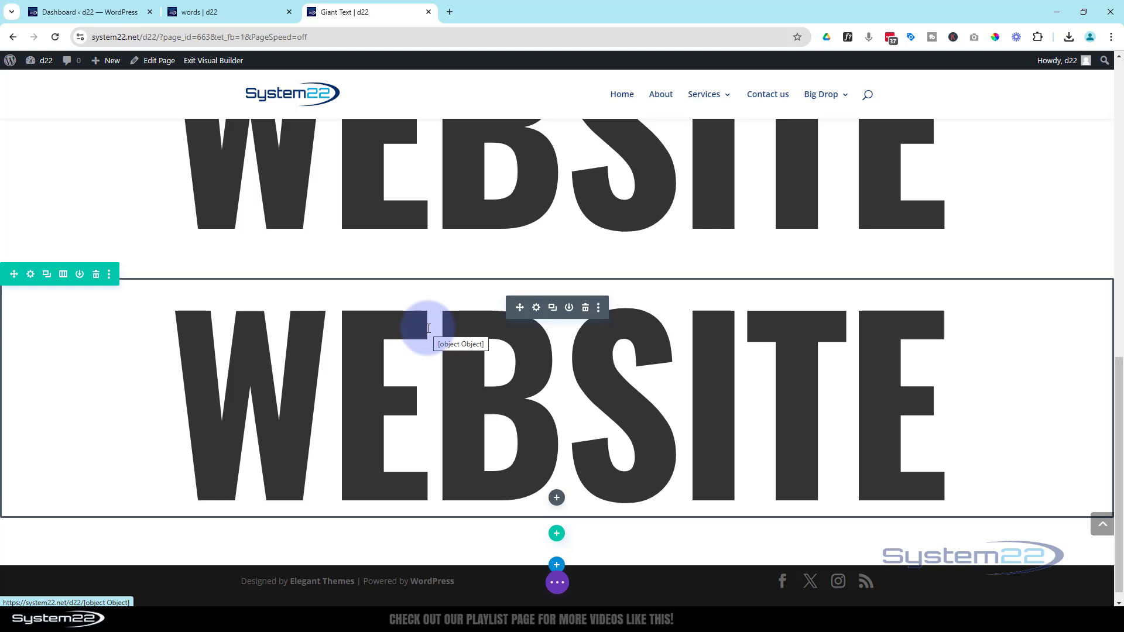
pyautogui.click(537, 308)
pyautogui.doubleClick(817, 296)
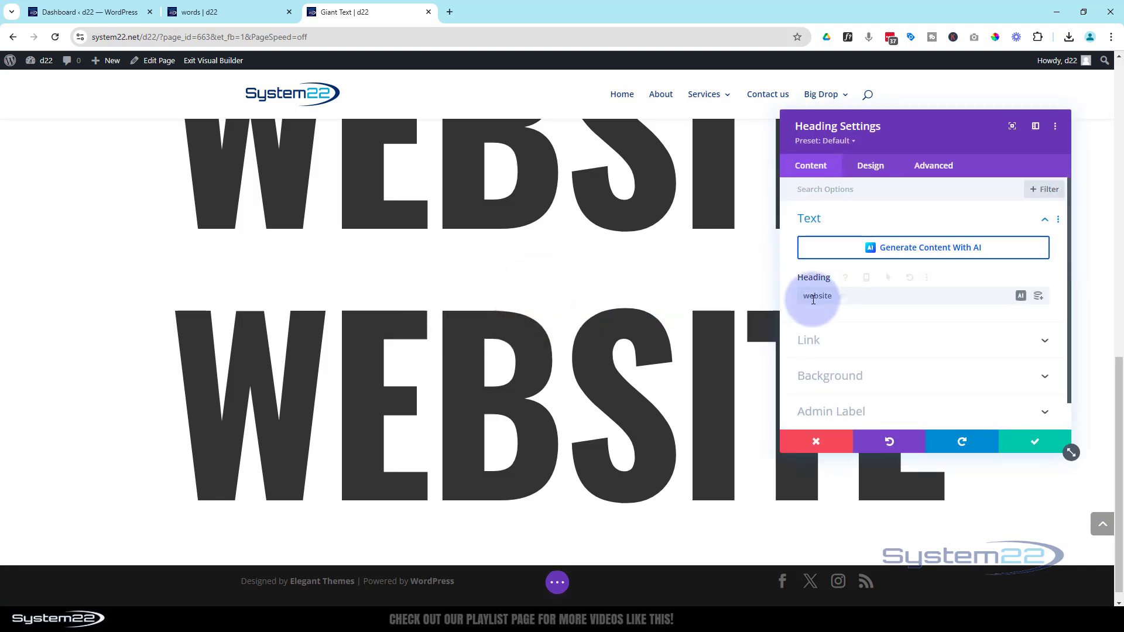
pyautogui.write('built with')
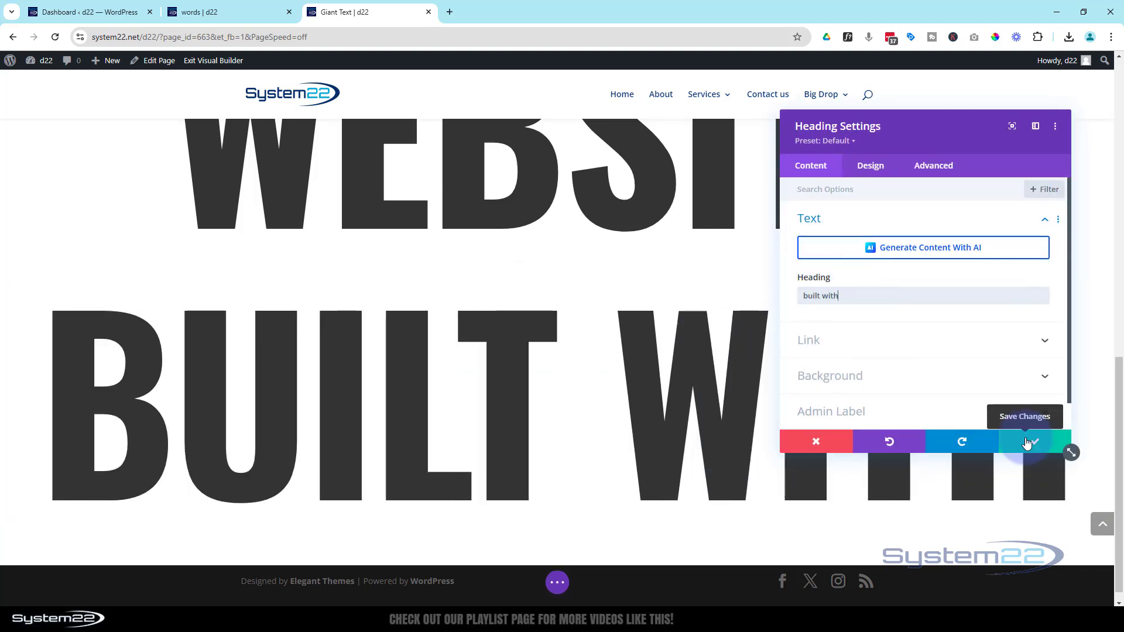
pyautogui.click(1034, 442)
# Duplicate the "built with" row and change the copy's heading text to "divi", saving the module.
pyautogui.click(47, 274)
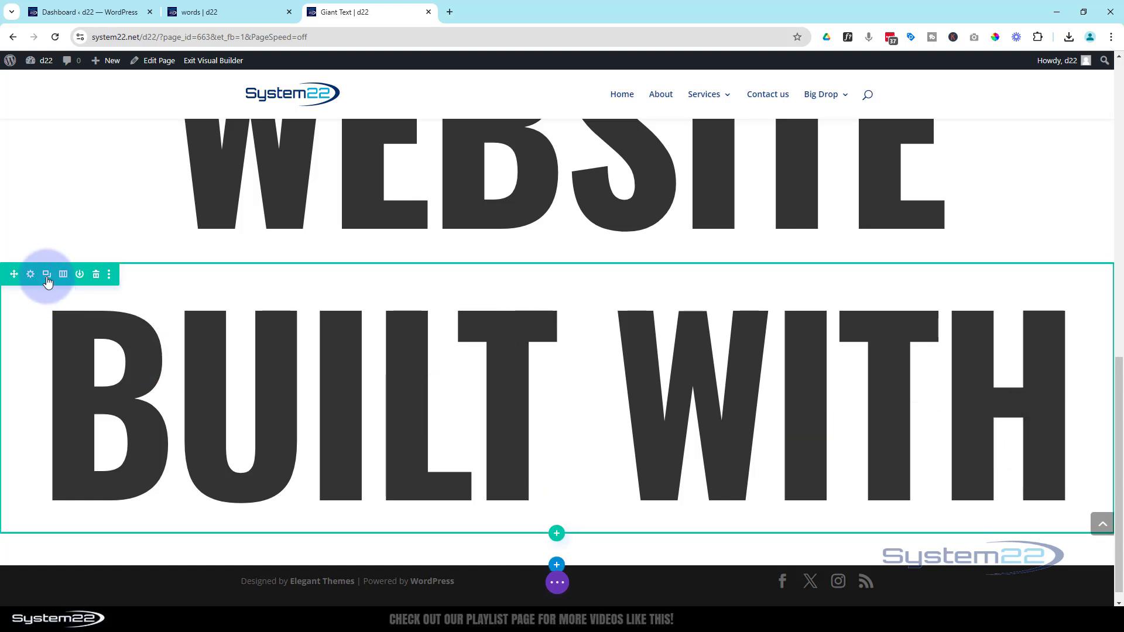
pyautogui.scroll(-2, 305, 316)
pyautogui.scroll(-3, 306, 312)
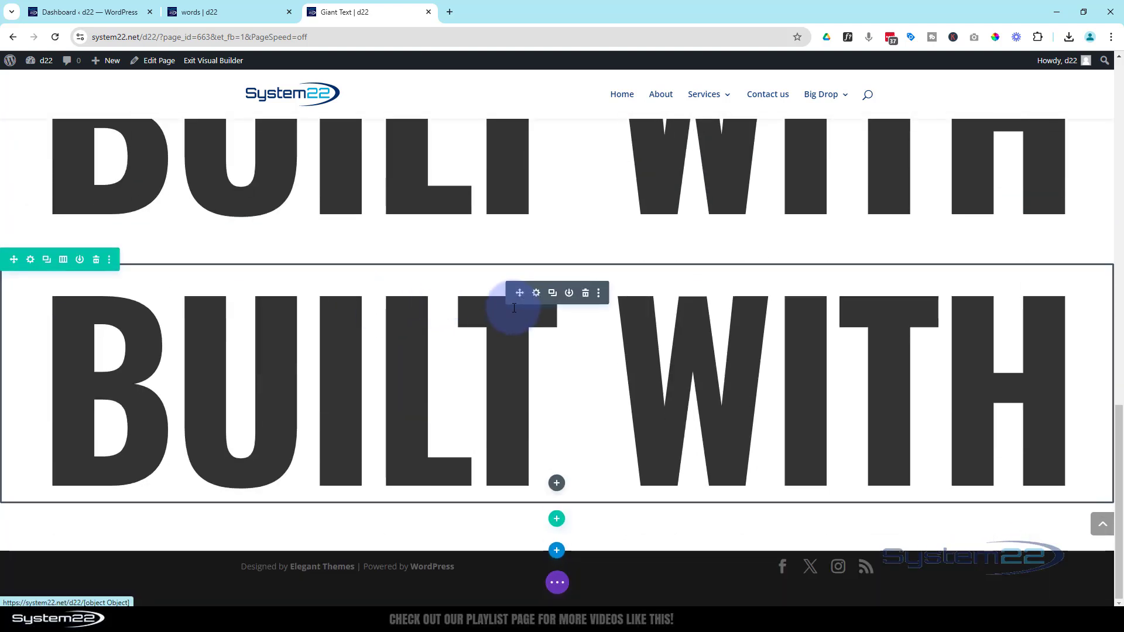
pyautogui.click(537, 297)
pyautogui.tripleClick(848, 297)
pyautogui.write('divi')
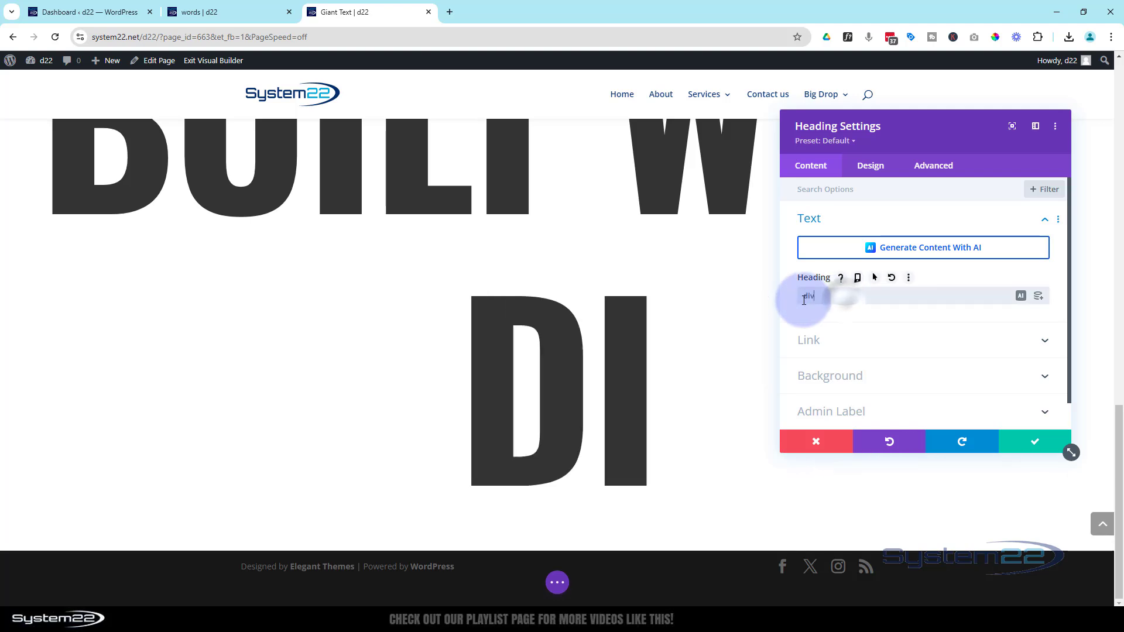
pyautogui.click(1040, 446)
# Save the page with all five heading rows and exit the visual builder.
pyautogui.scroll(7, 937, 480)
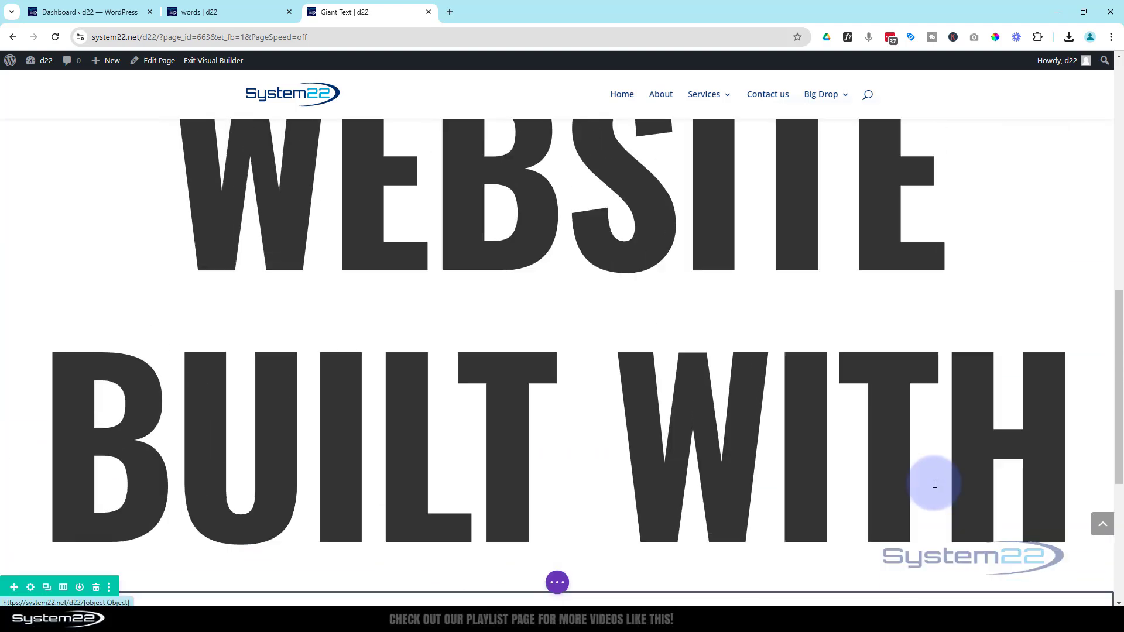
pyautogui.scroll(5, 935, 483)
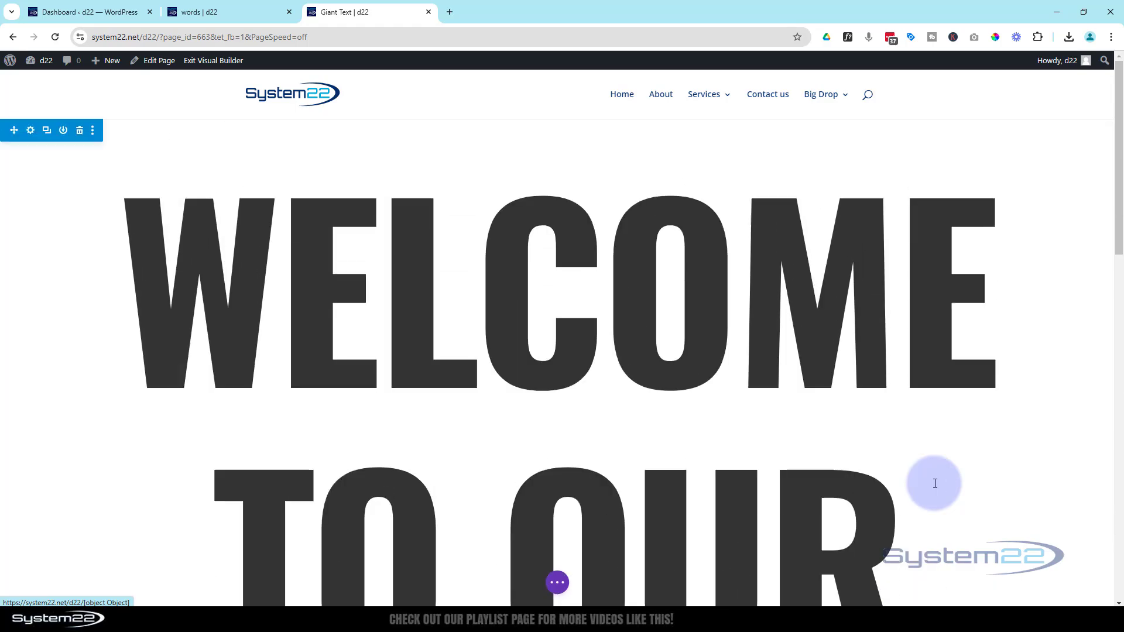
pyautogui.scroll(-5, 935, 484)
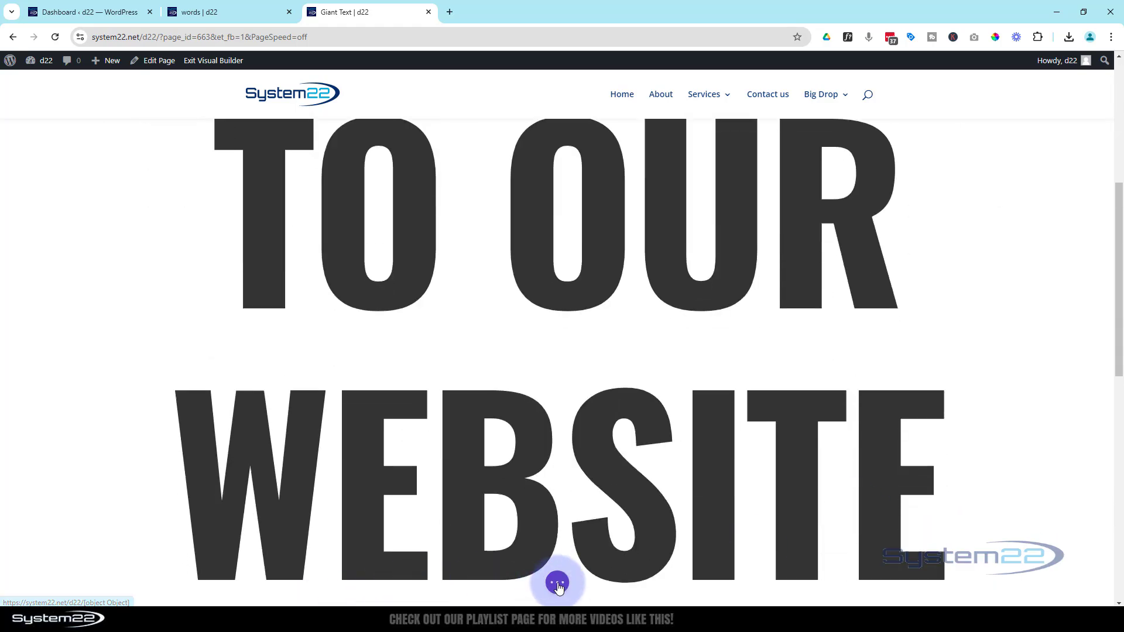
pyautogui.click(558, 584)
pyautogui.click(1024, 583)
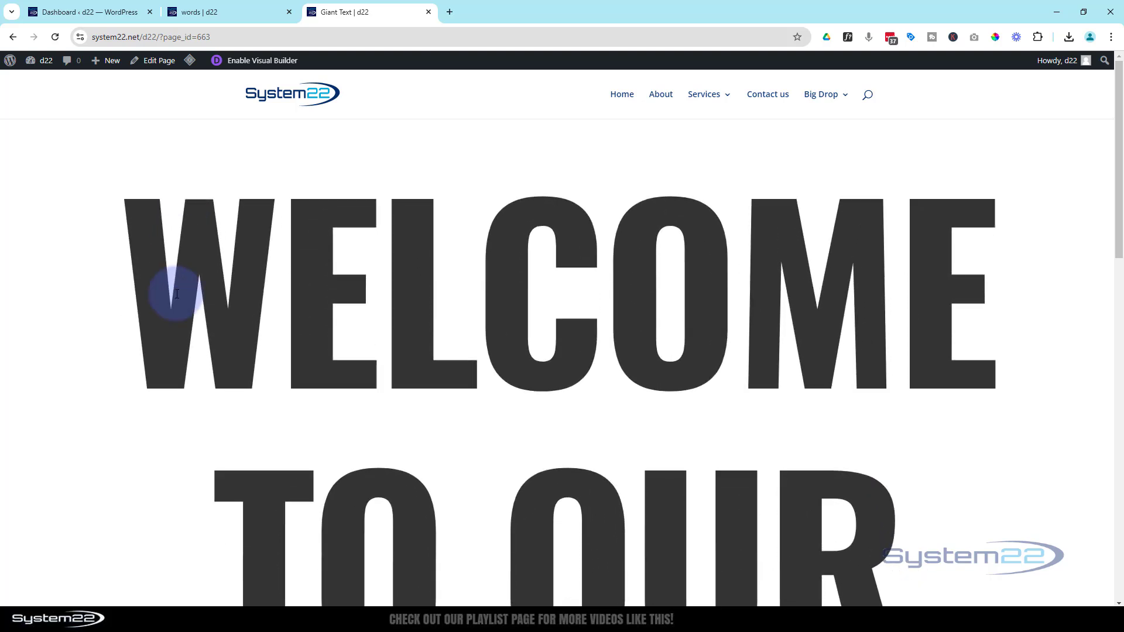
# Review the live page from the first heading row to the last to check the flip animations.
pyautogui.scroll(-6, 176, 293)
pyautogui.scroll(-6, 175, 294)
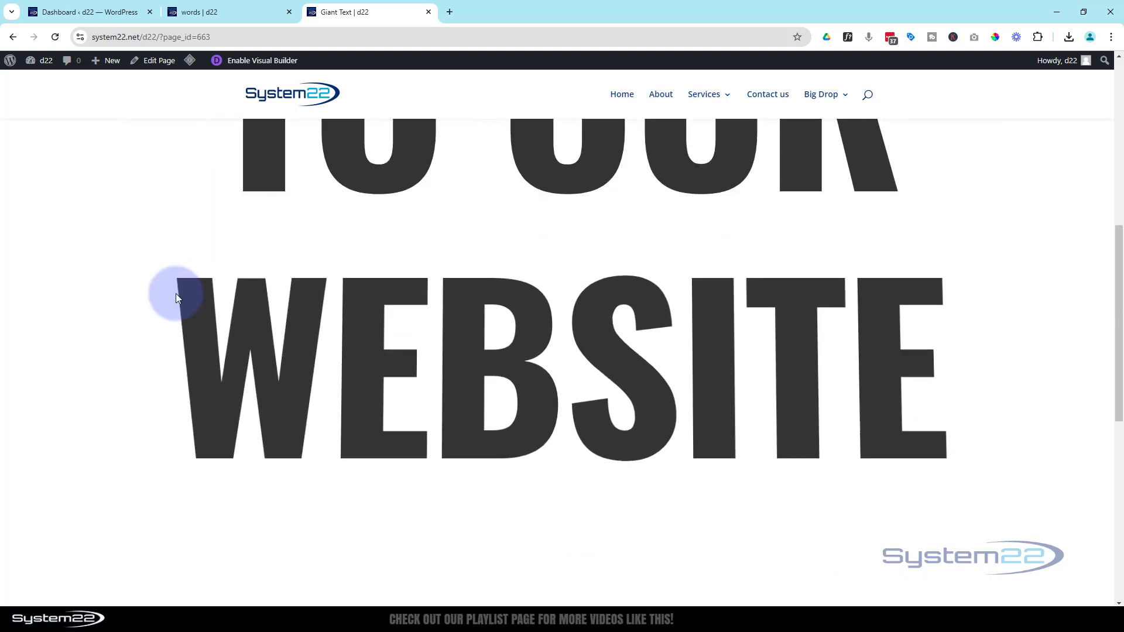
pyautogui.scroll(-5, 176, 294)
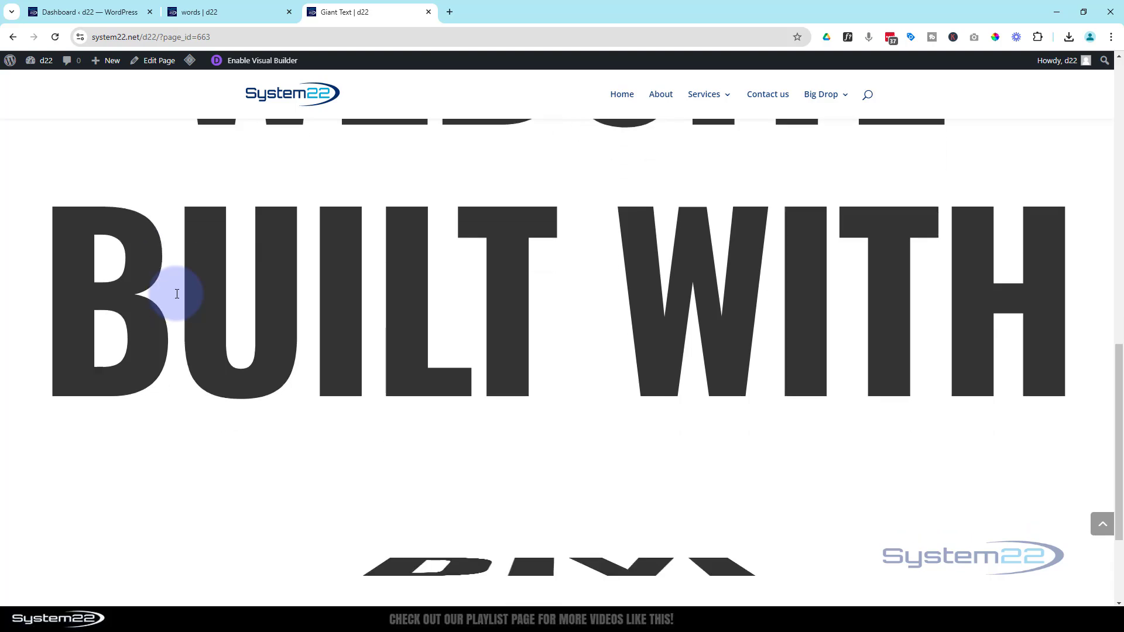
pyautogui.scroll(9, 346, 460)
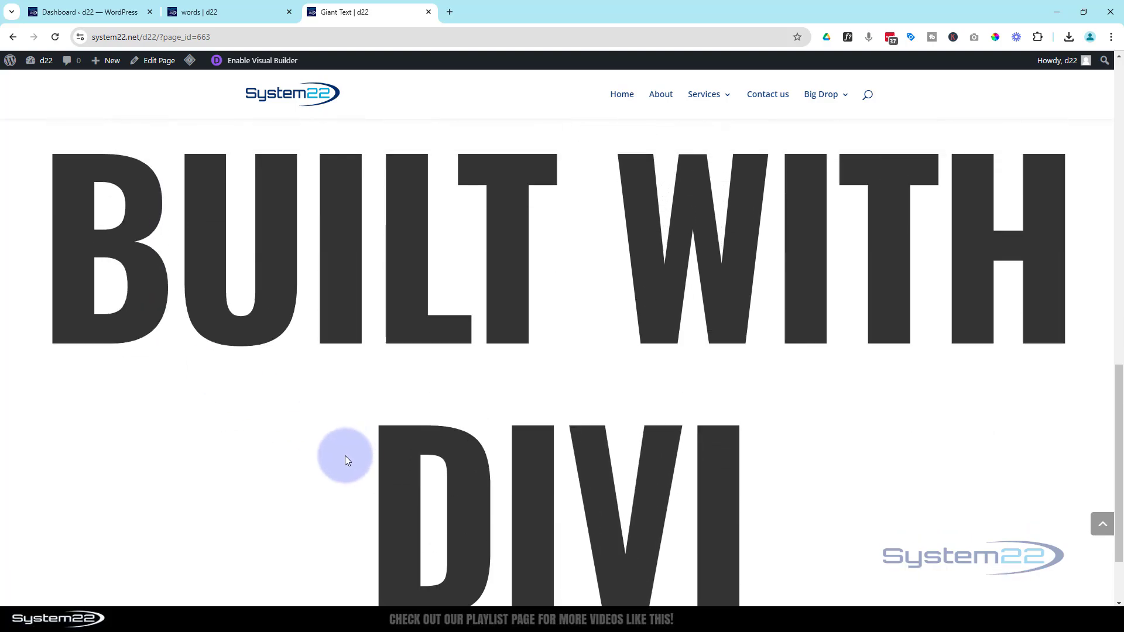
pyautogui.scroll(7, 345, 457)
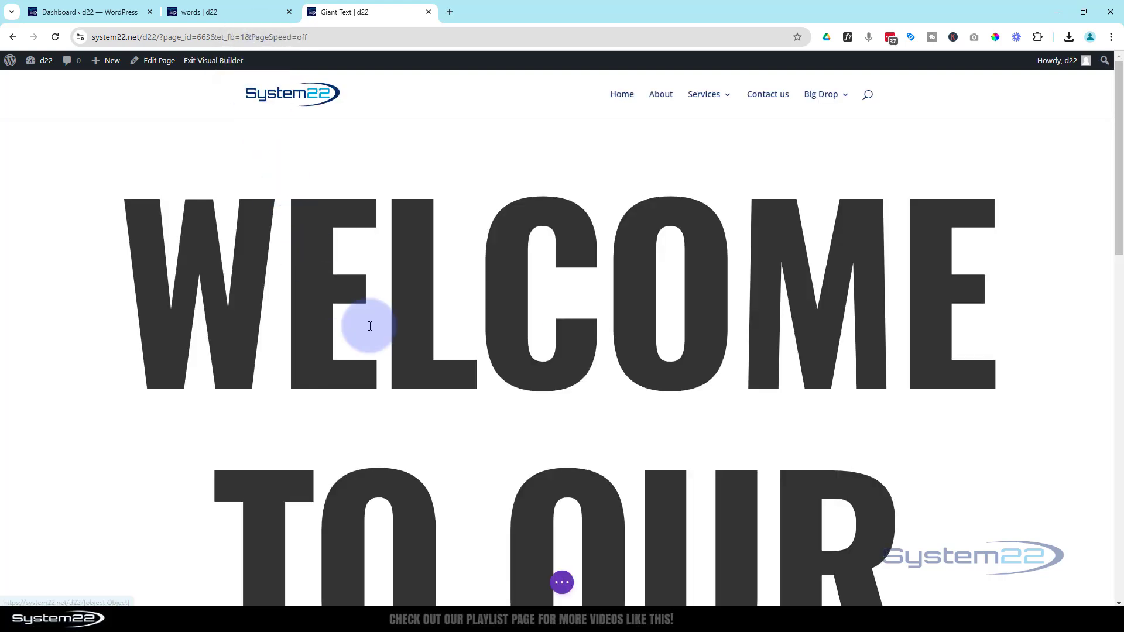
# Insert the saved "rotate hero" section from the library below the section of giant headings.
pyautogui.scroll(-15, 440, 332)
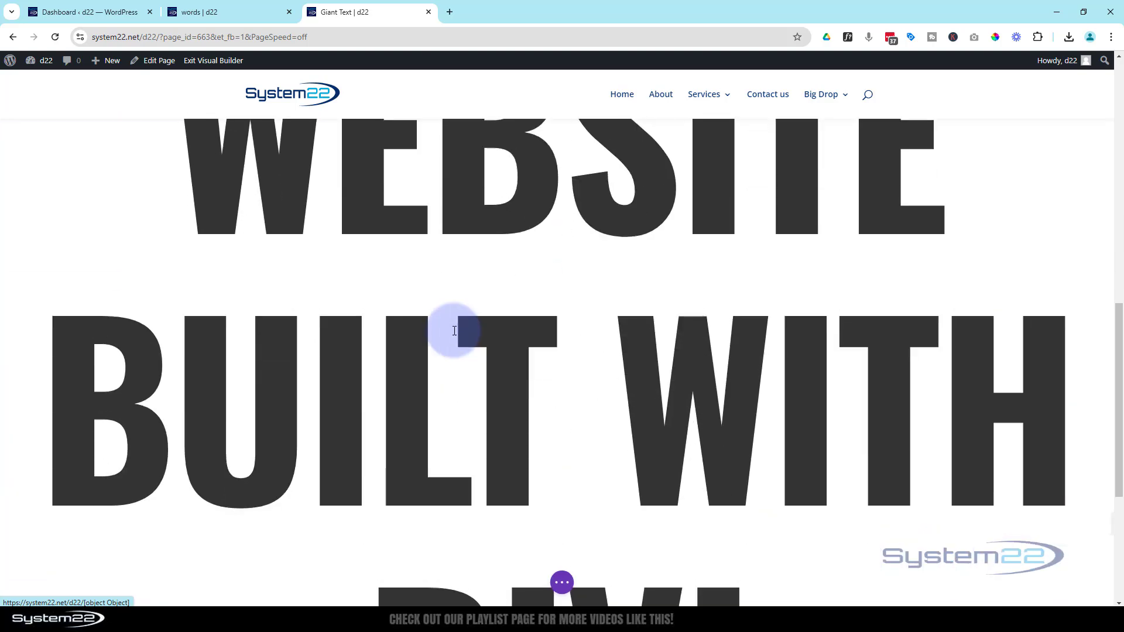
pyautogui.scroll(-2, 455, 331)
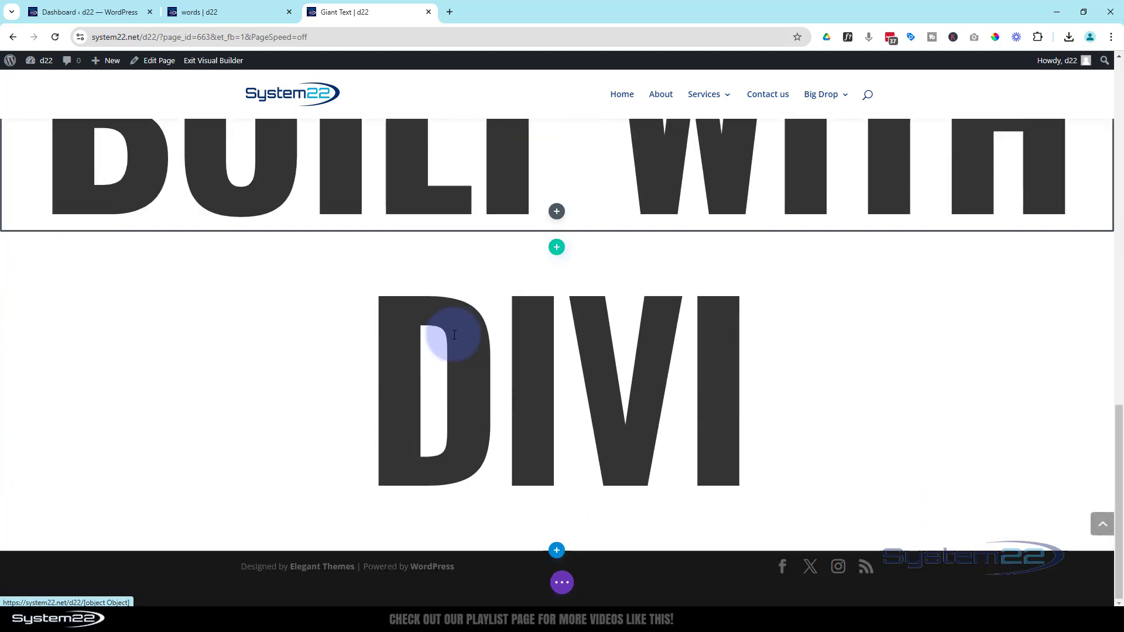
pyautogui.click(556, 550)
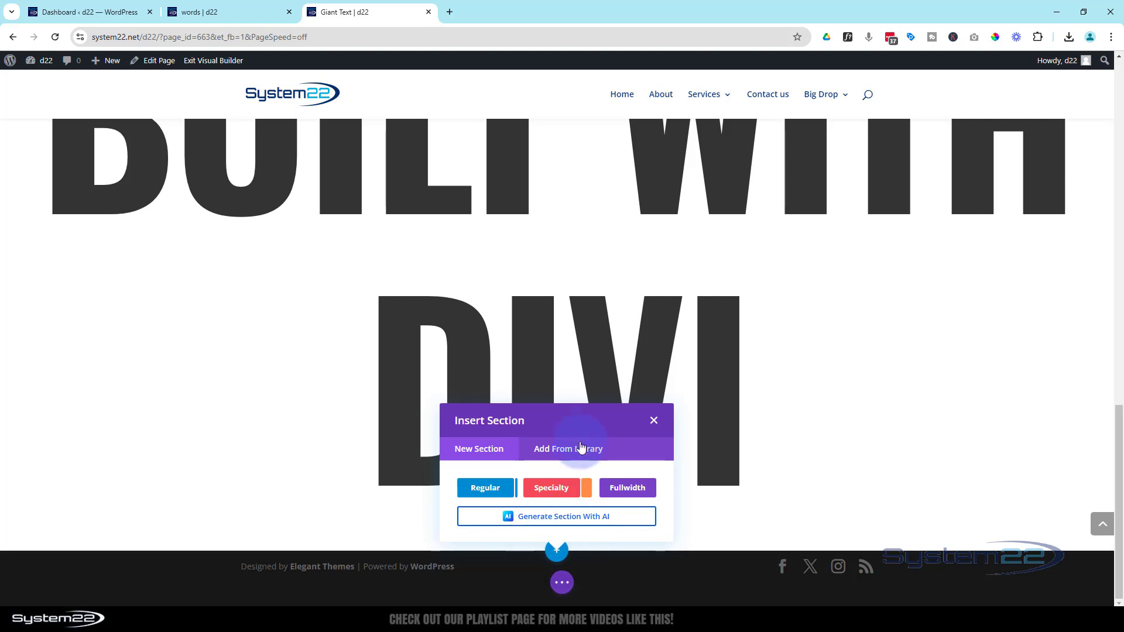
pyautogui.click(576, 452)
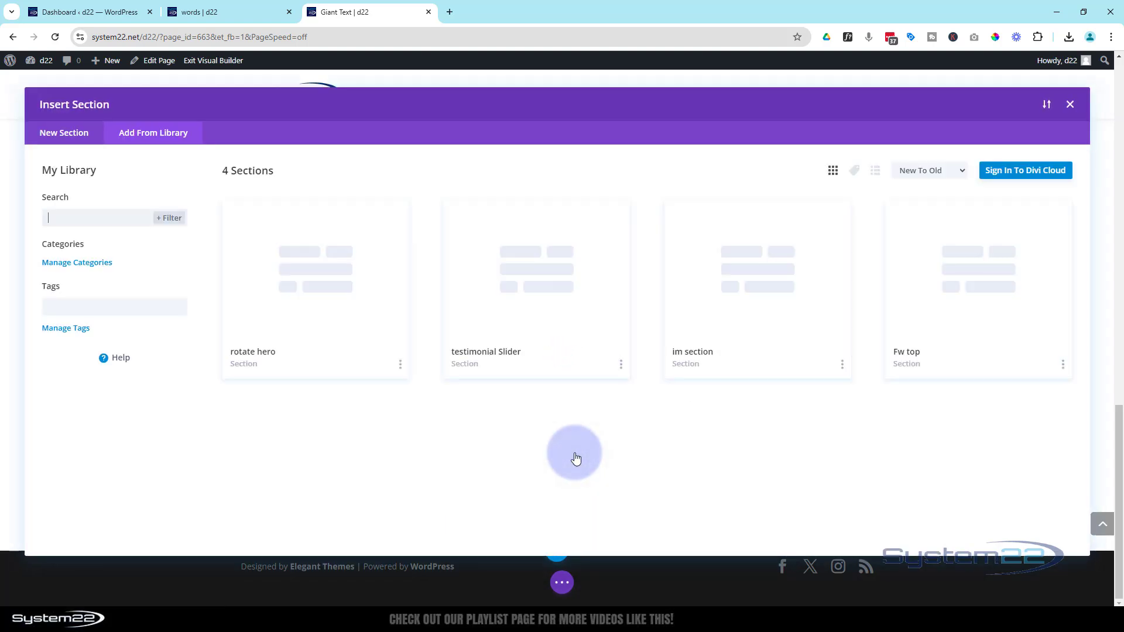
pyautogui.click(294, 312)
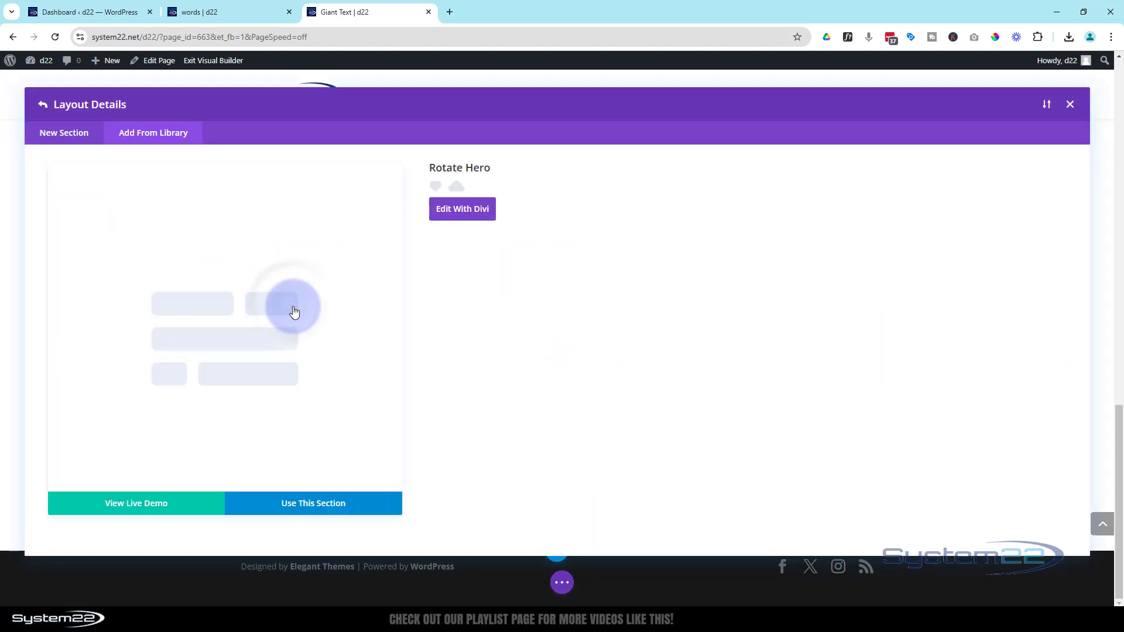
pyautogui.click(319, 505)
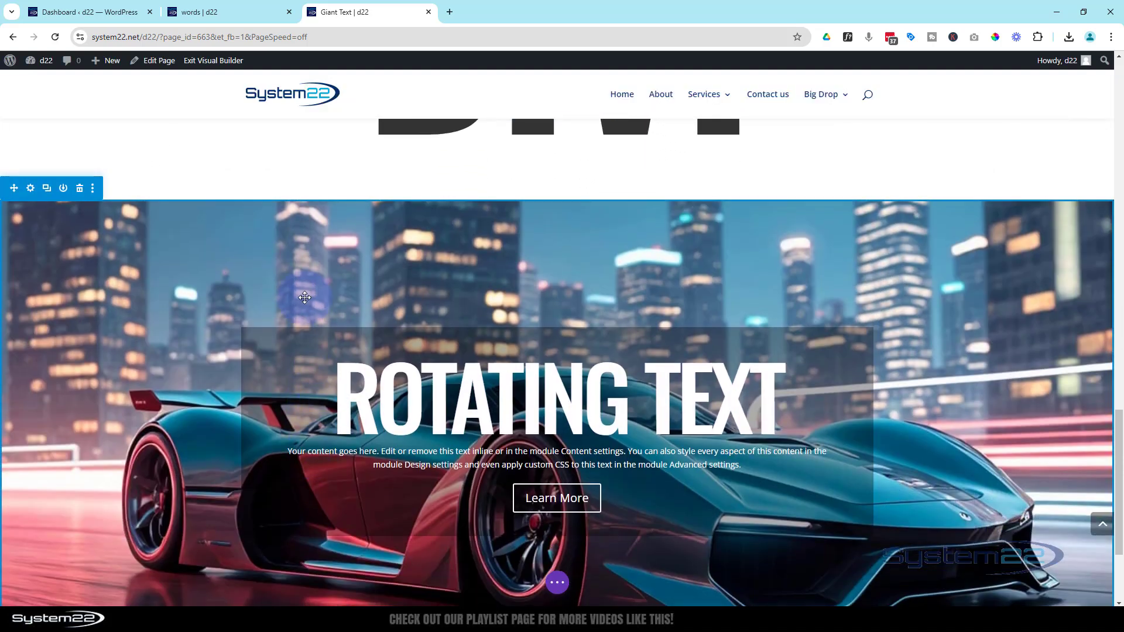
pyautogui.click(227, 137)
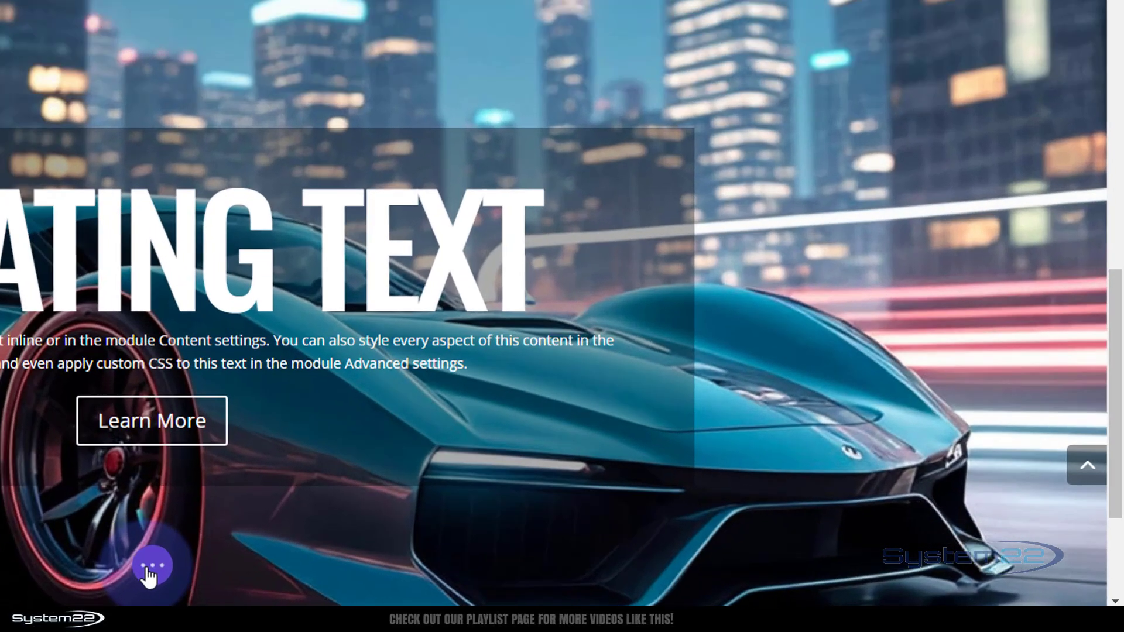
# Move the rotate hero section above the giant headings section using the Layers view, and close that view.
pyautogui.click(557, 582)
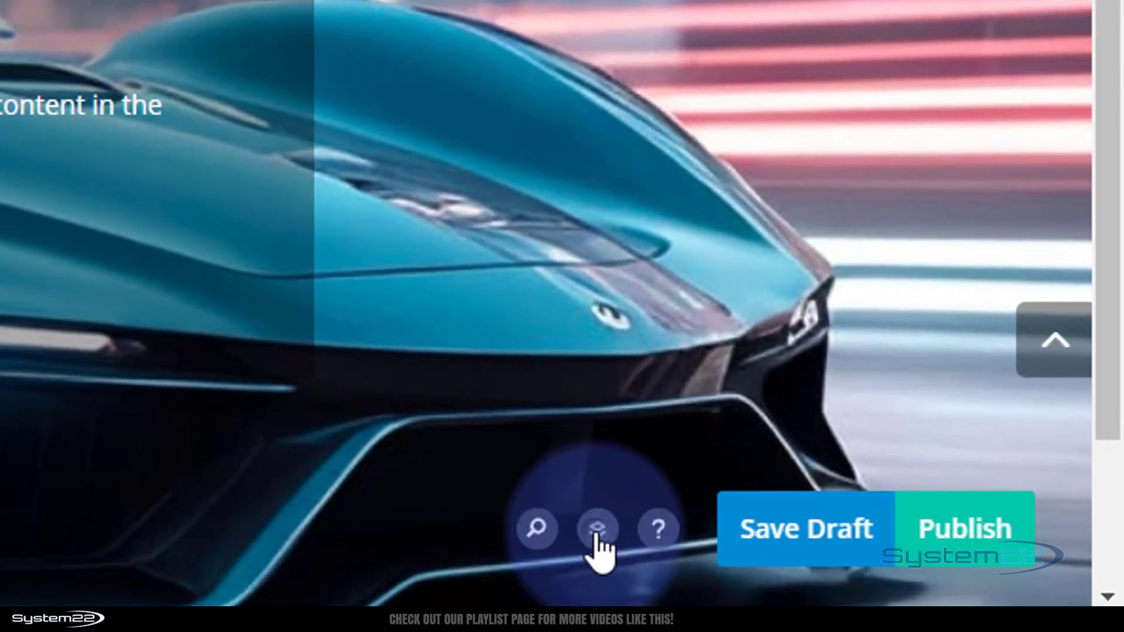
pyautogui.click(596, 532)
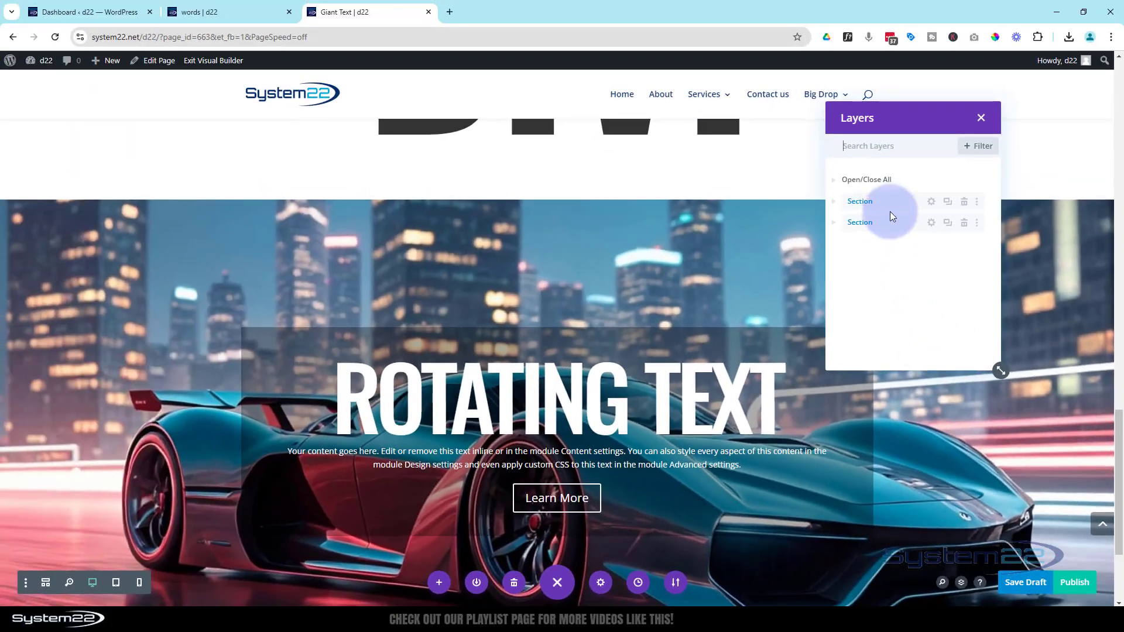
pyautogui.moveTo(891, 221); pyautogui.dragTo(891, 179)
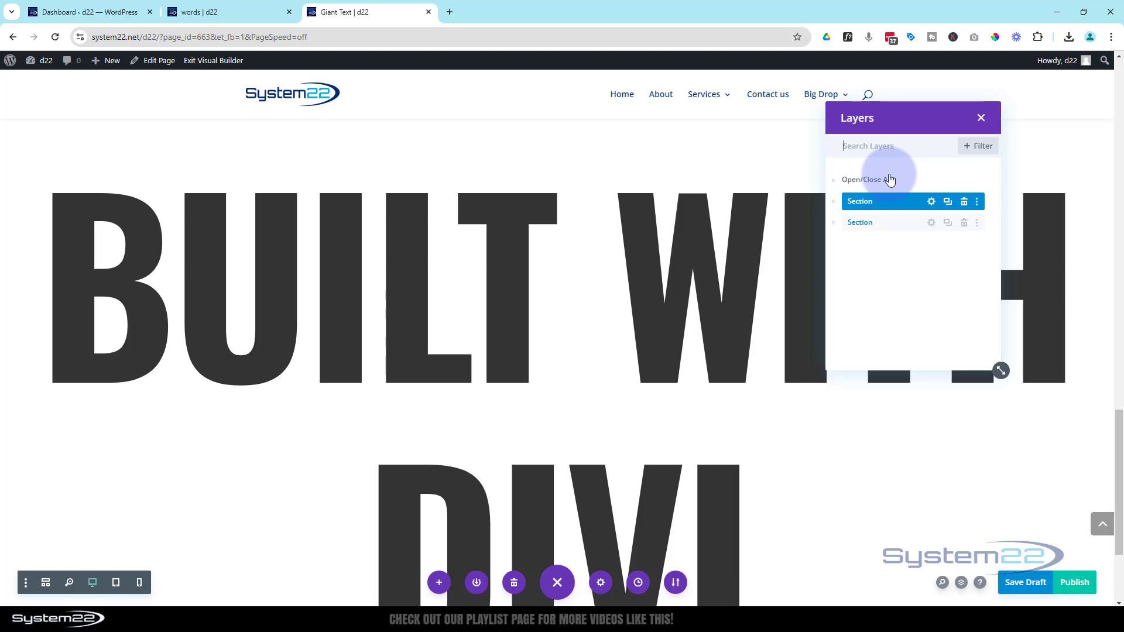
pyautogui.scroll(10, 698, 314)
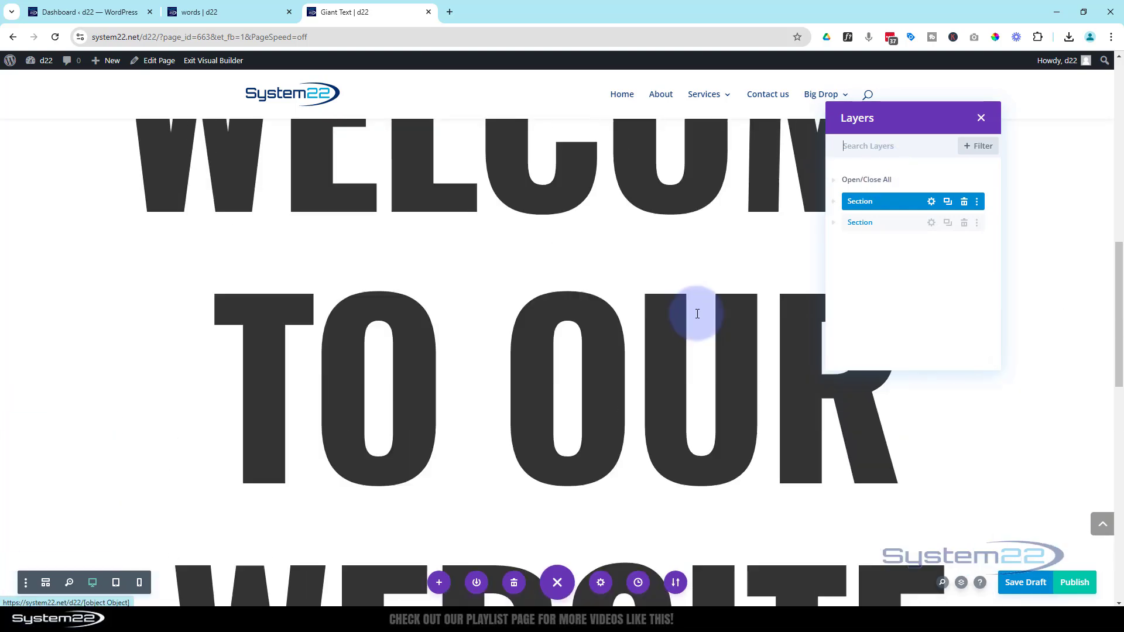
pyautogui.scroll(8, 697, 314)
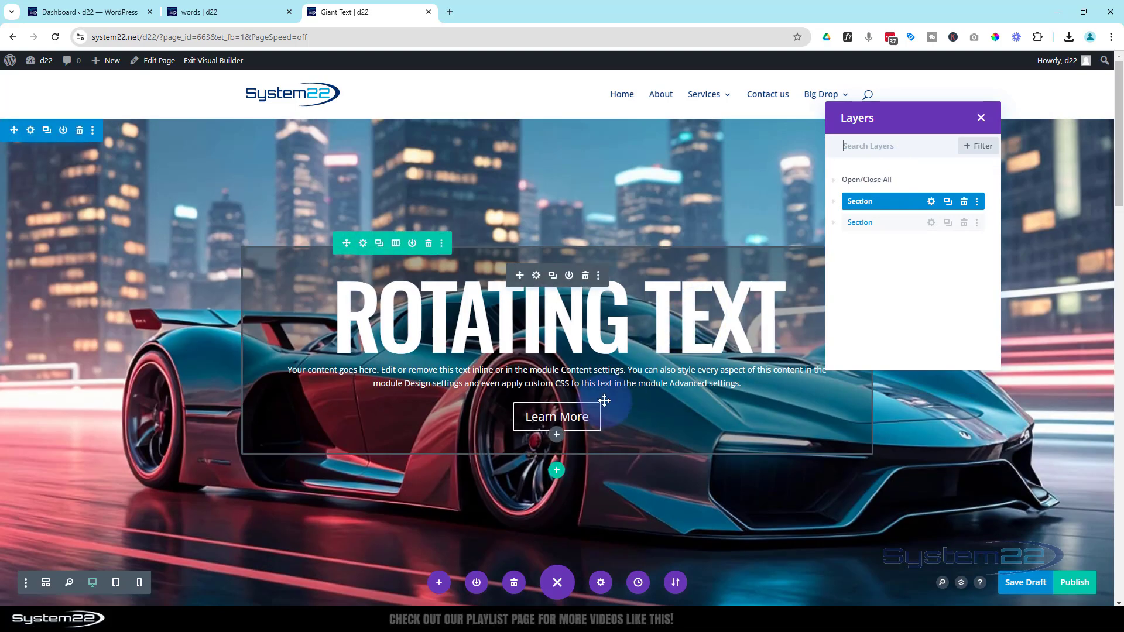
pyautogui.click(981, 118)
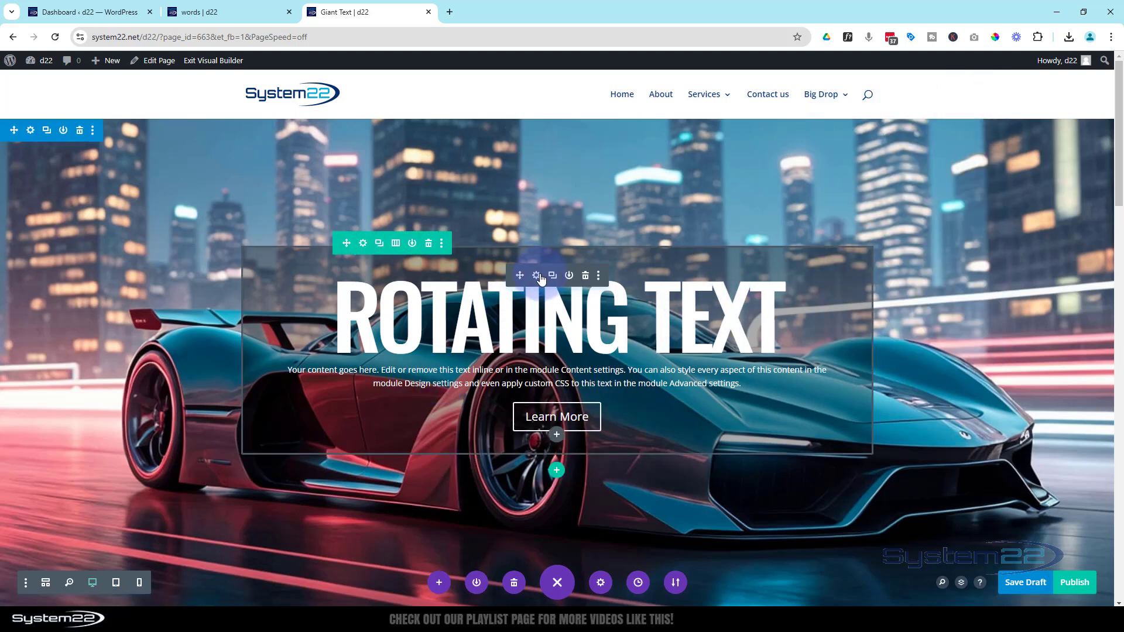
# Inspect the link settings of the hero's Call To Action module to find the button link URL.
pyautogui.click(537, 277)
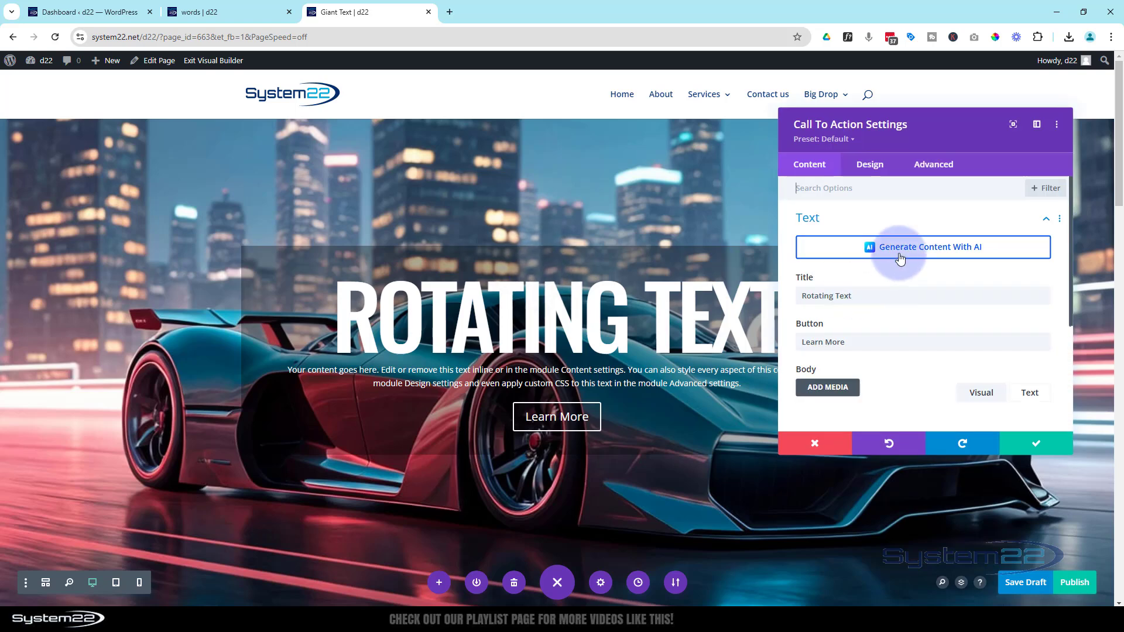
pyautogui.scroll(-3, 846, 300)
pyautogui.scroll(-3, 846, 300)
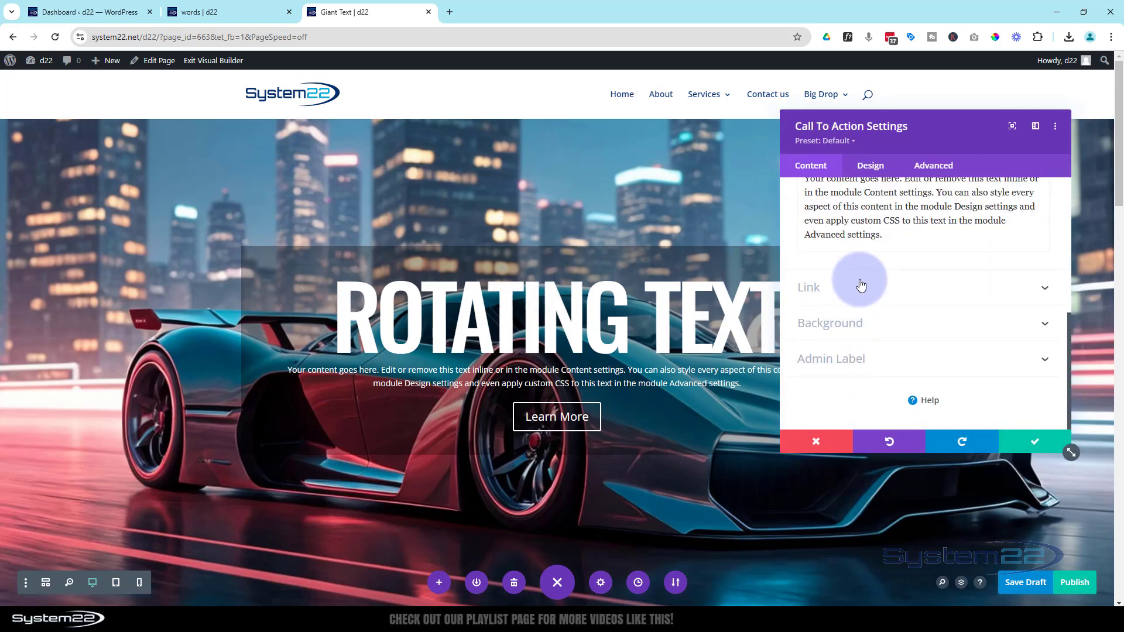
pyautogui.click(861, 287)
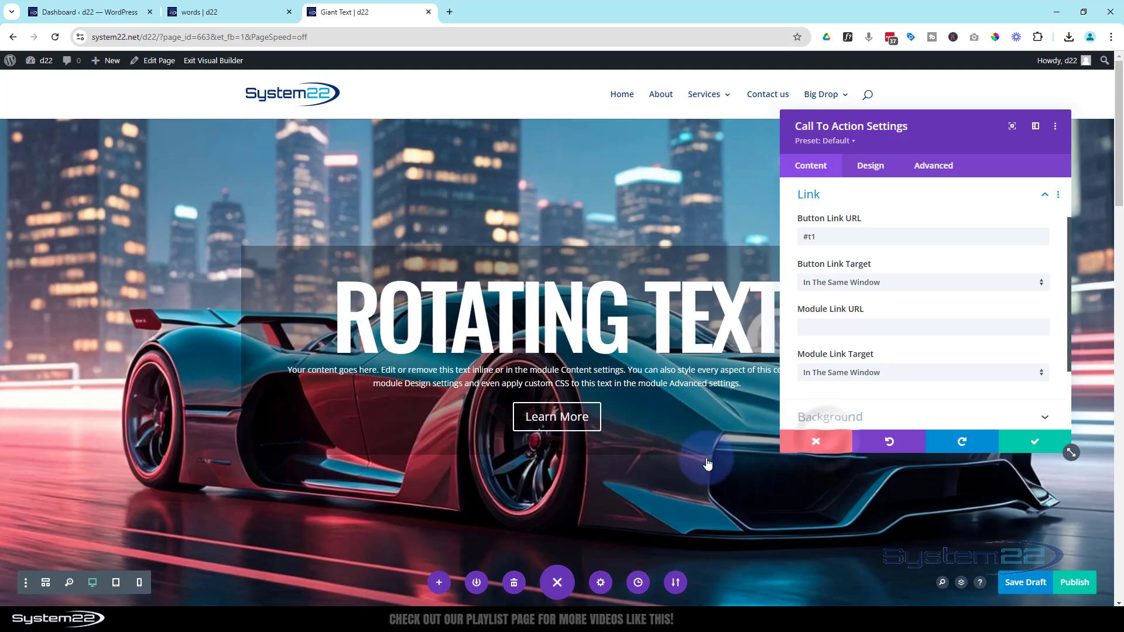
# Give the giant headings section the CSS ID "t1" and save the section settings.
pyautogui.scroll(-8, 706, 457)
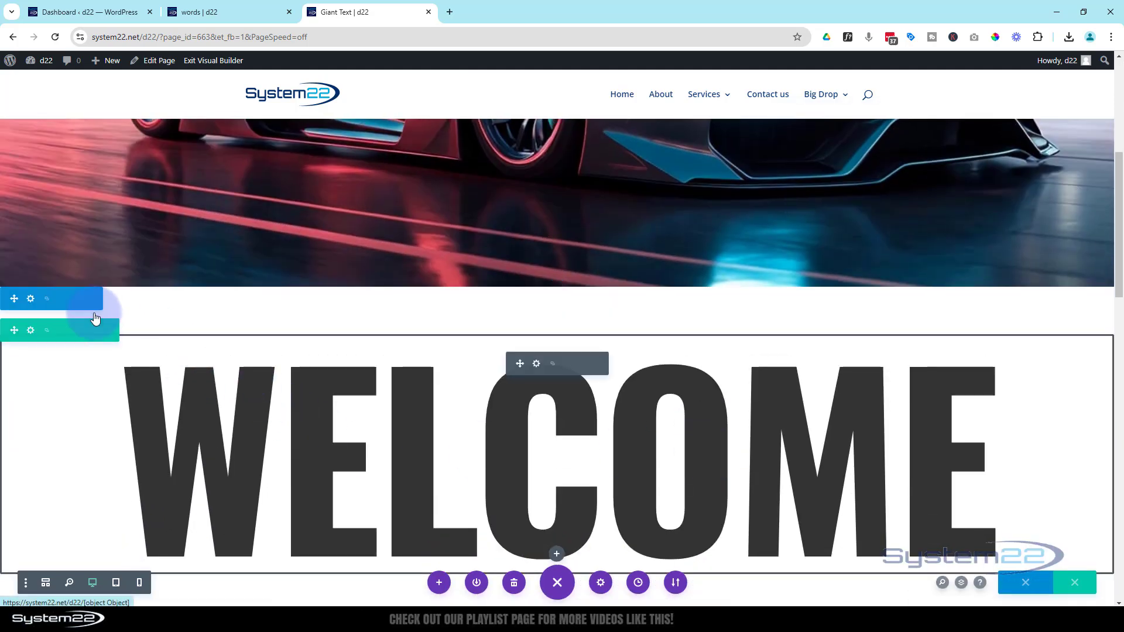
pyautogui.click(30, 299)
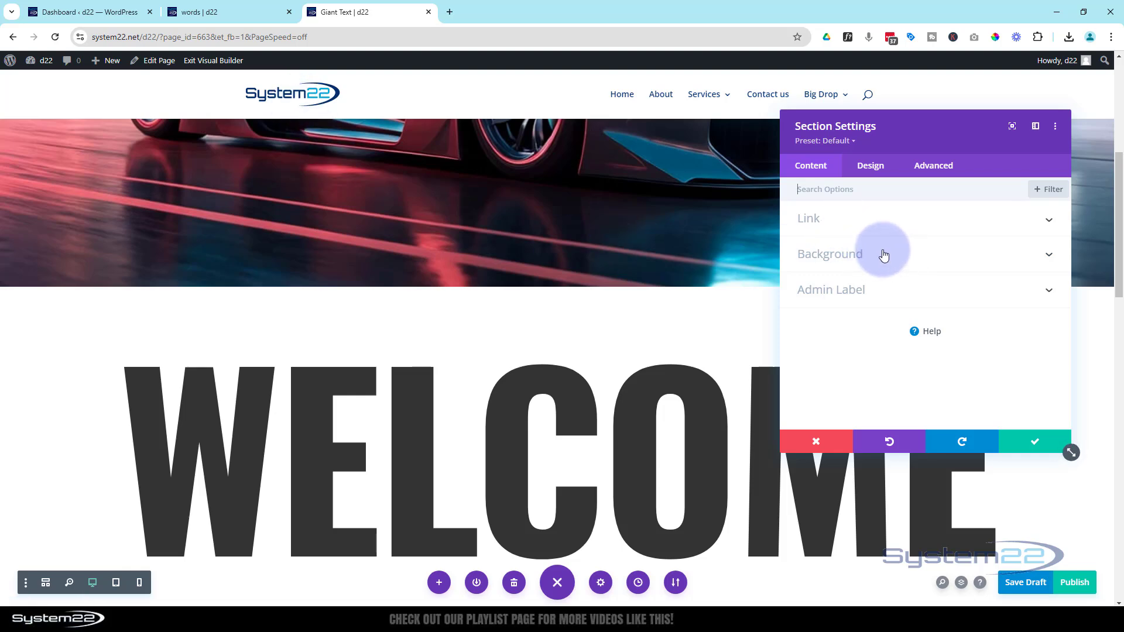
pyautogui.click(939, 166)
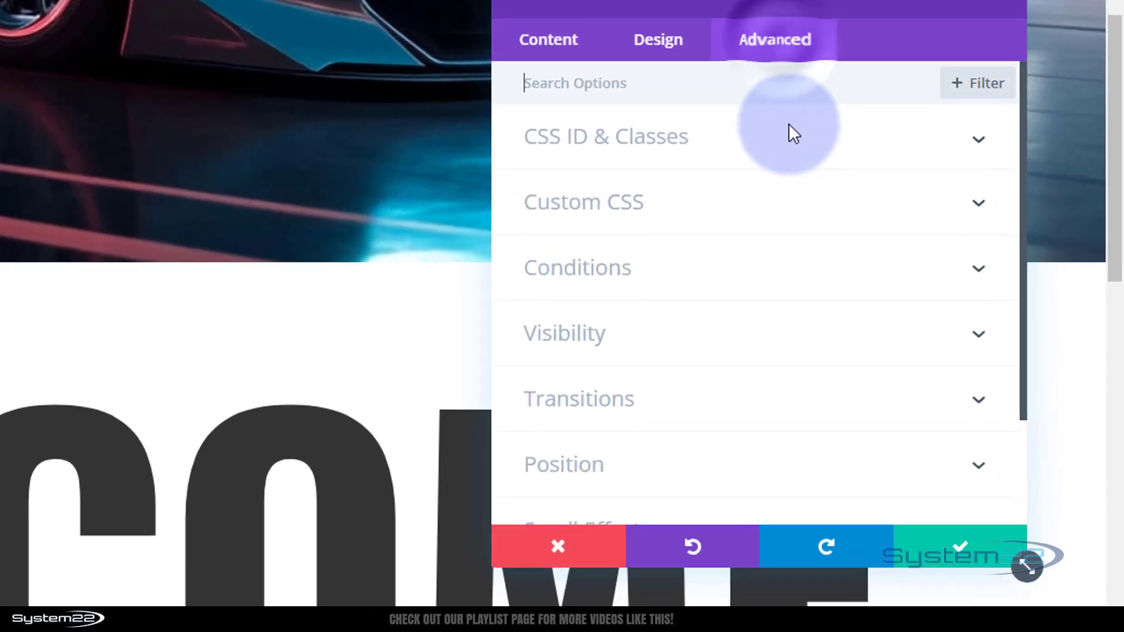
pyautogui.click(941, 222)
pyautogui.click(535, 221)
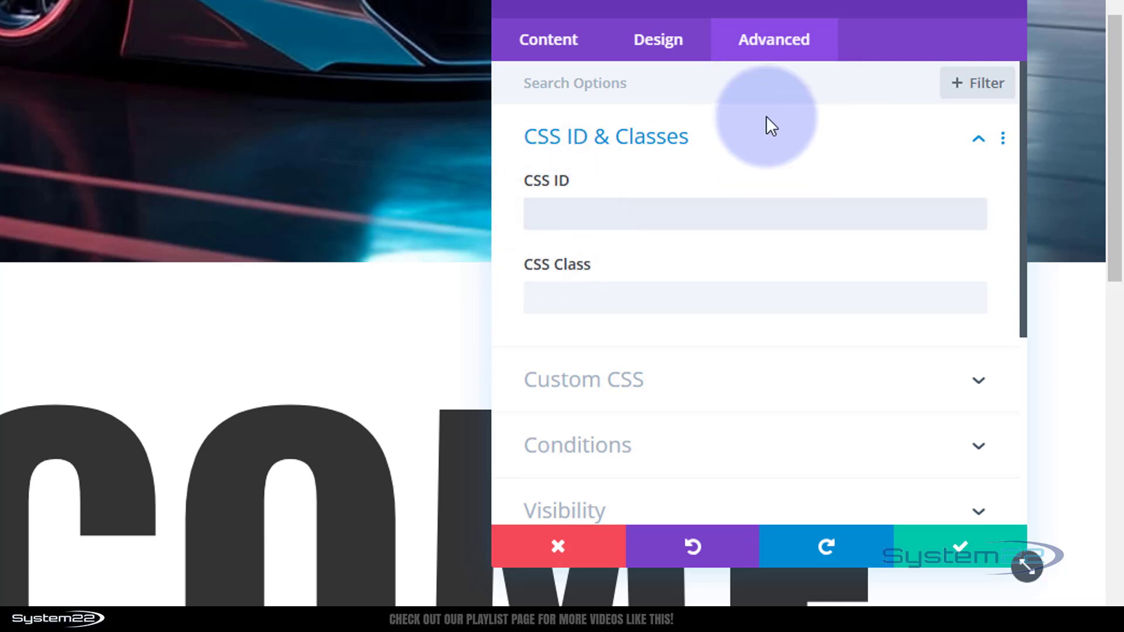
pyautogui.write('t1')
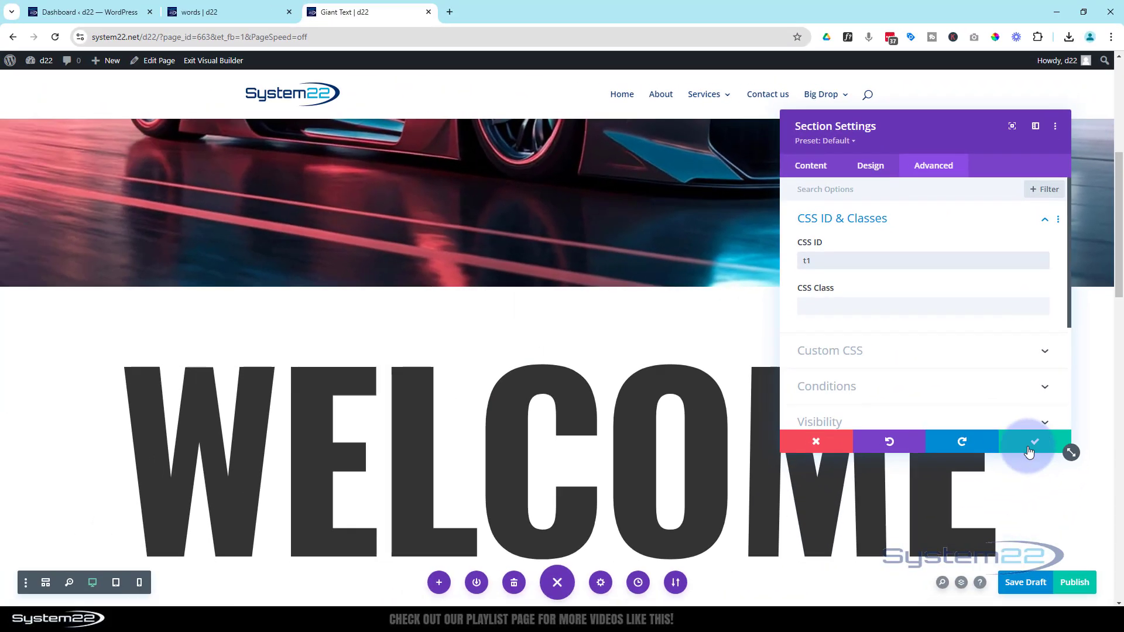
pyautogui.click(1030, 454)
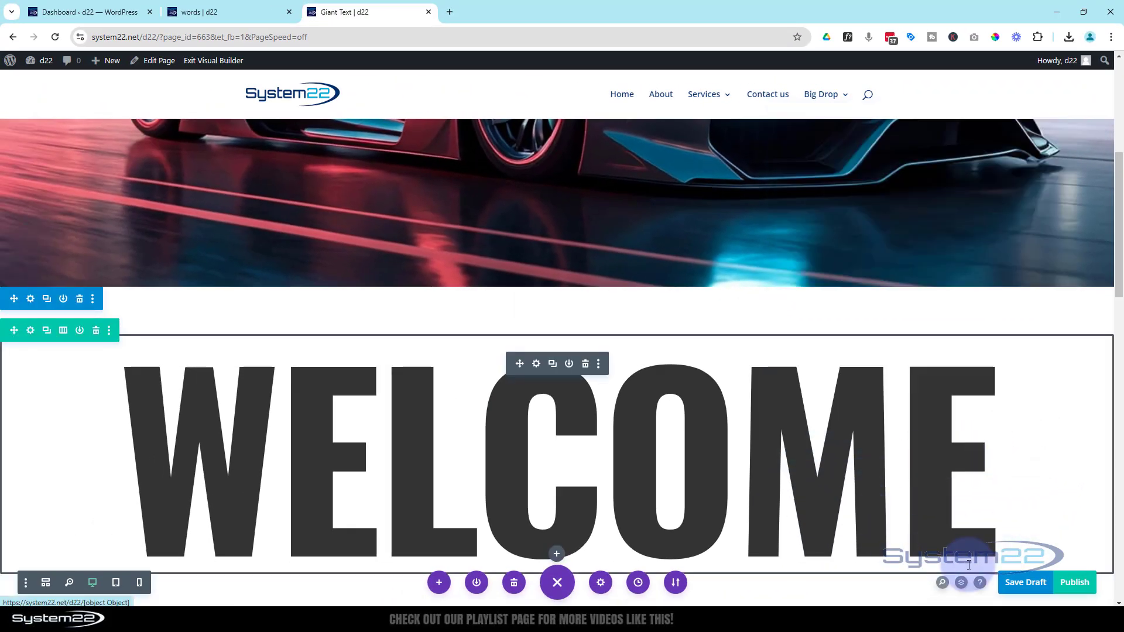
# Save the page as a draft and exit the visual builder.
pyautogui.click(1026, 586)
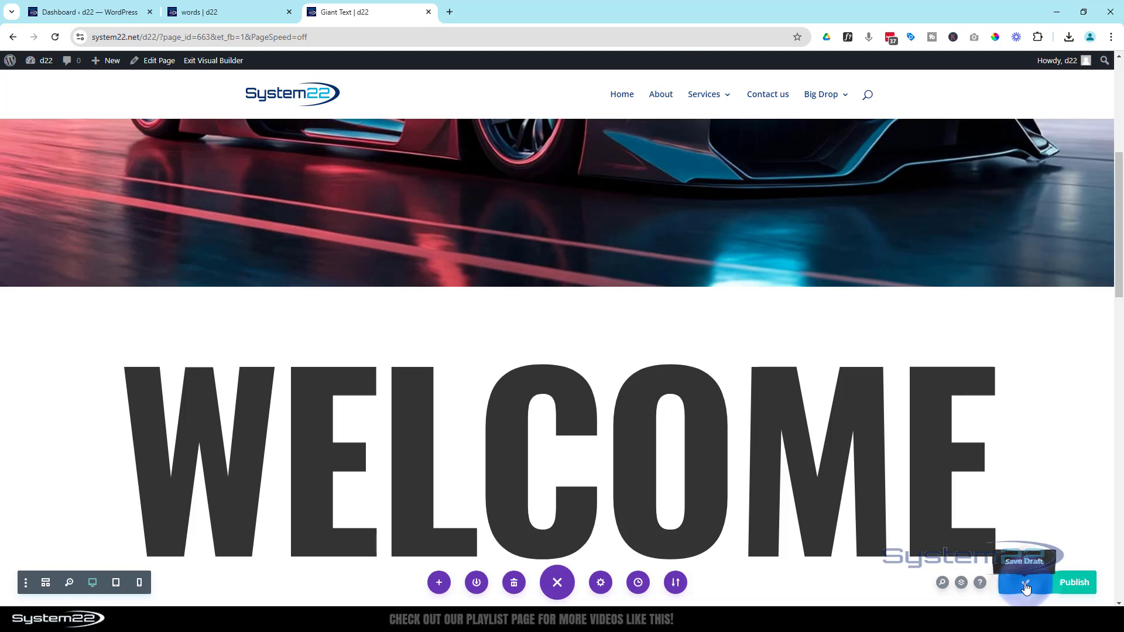
pyautogui.click(211, 60)
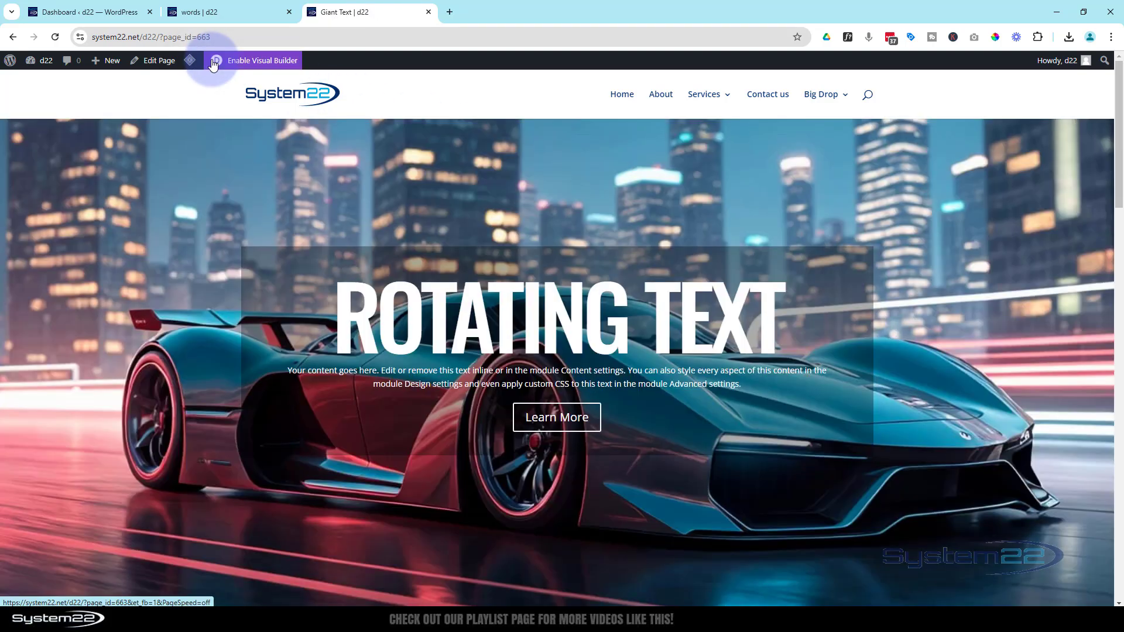
# Test the hero's Learn More button on the live page, review the headings down to "Divi", and return to the page top.
pyautogui.click(565, 421)
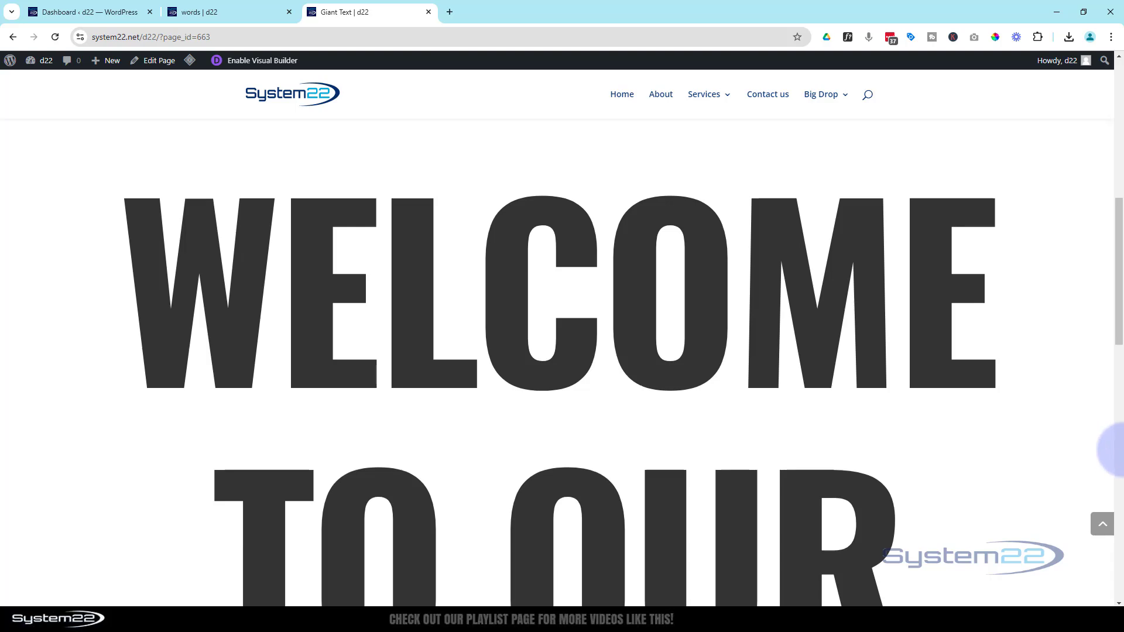
pyautogui.scroll(-8, 1070, 475)
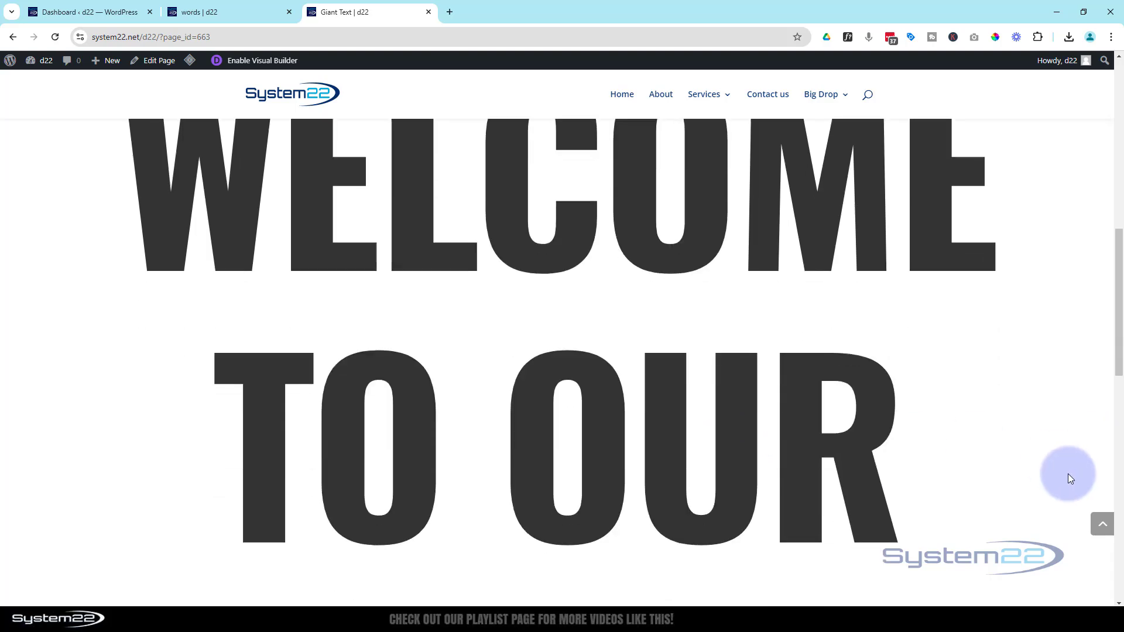
pyautogui.scroll(-8, 1069, 475)
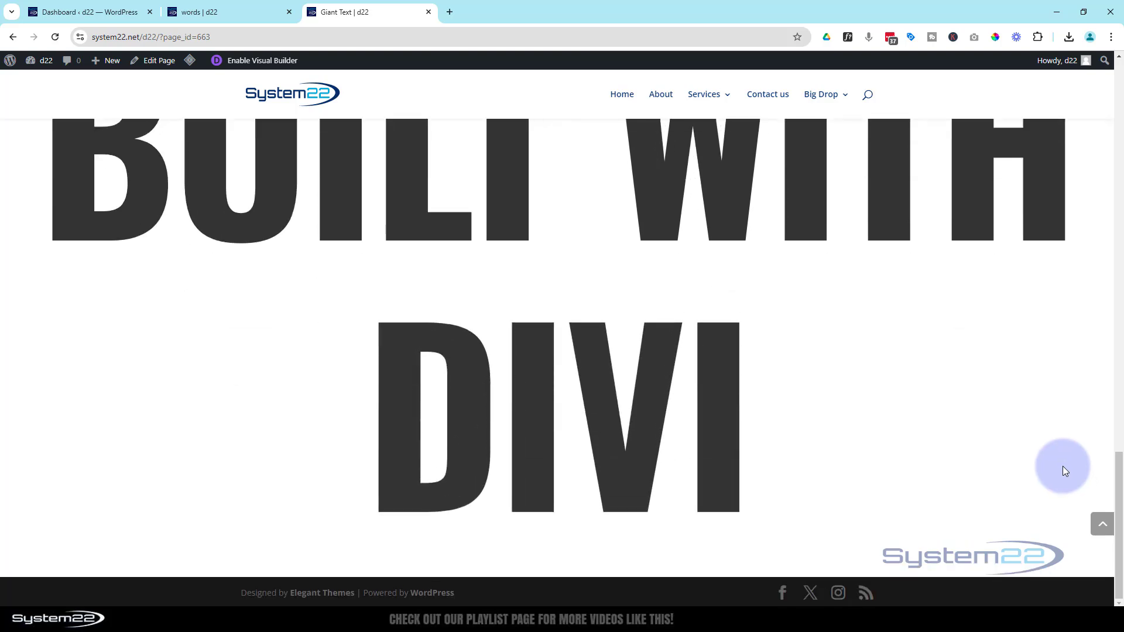
pyautogui.click(1102, 527)
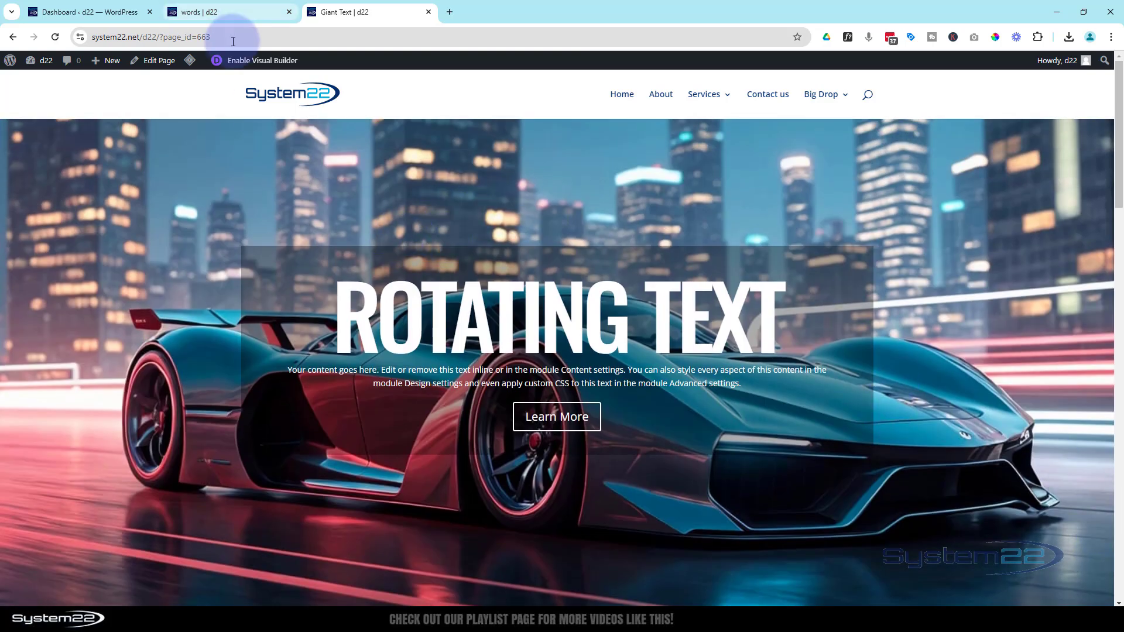
# Switch to the finished "words" page, follow the hero's Learn More button, and review the flipping headings down to "Website".
pyautogui.click(227, 20)
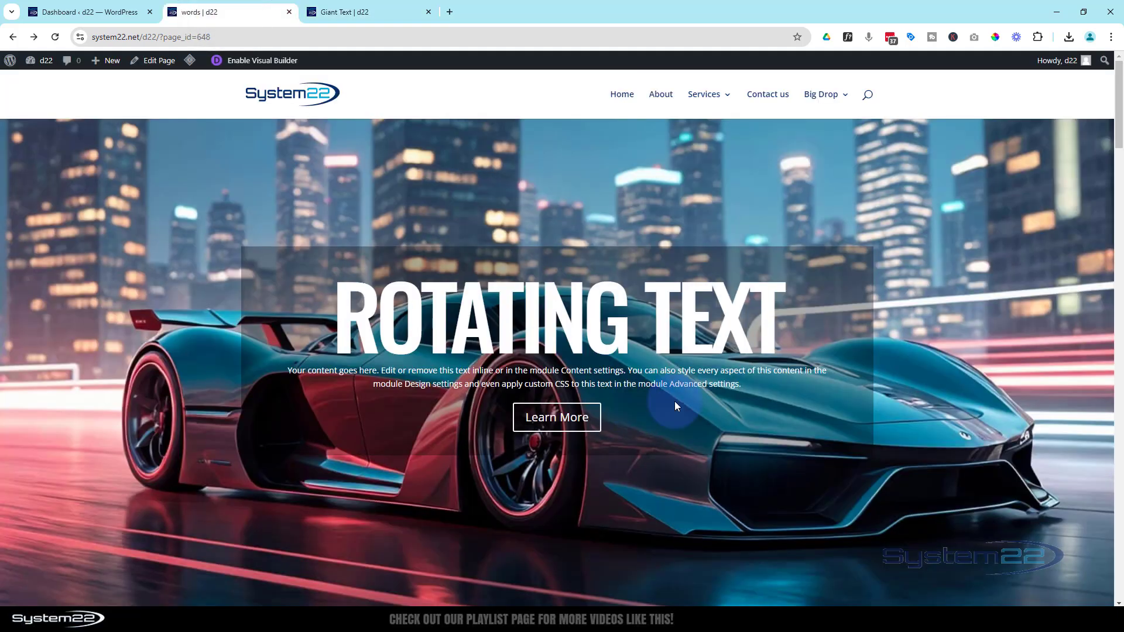
pyautogui.click(553, 418)
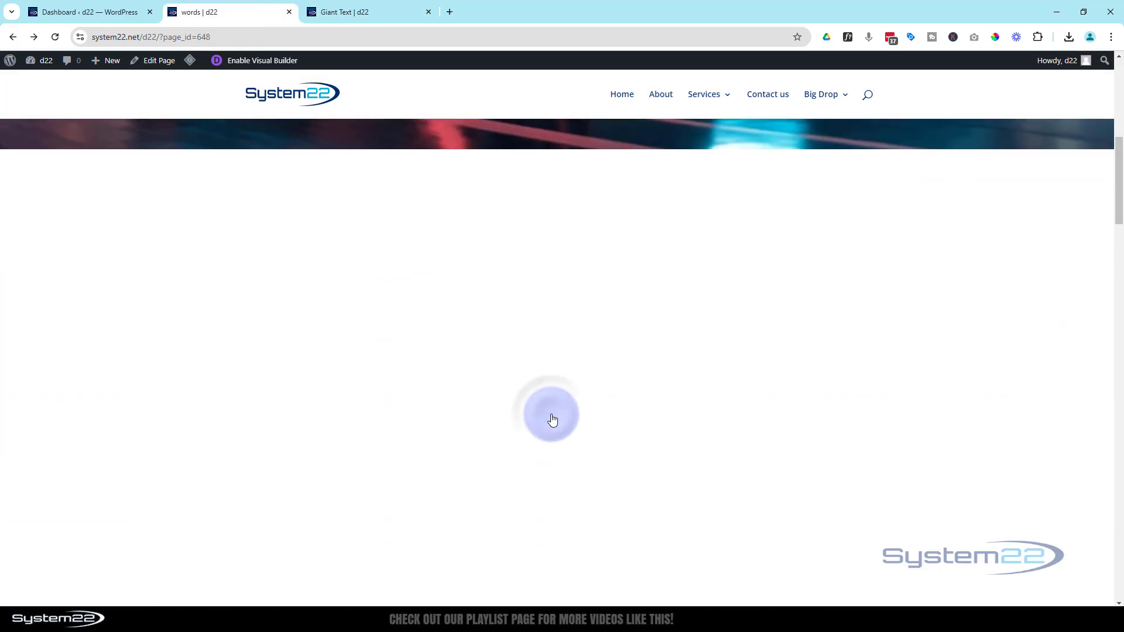
pyautogui.scroll(-5, 551, 413)
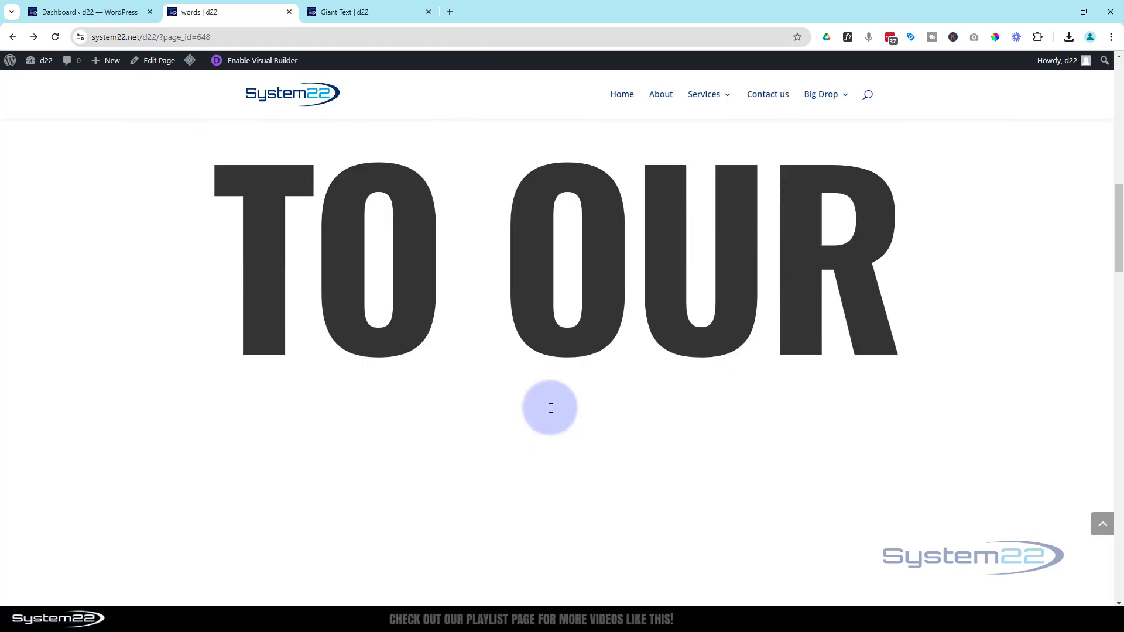
pyautogui.scroll(-5, 550, 413)
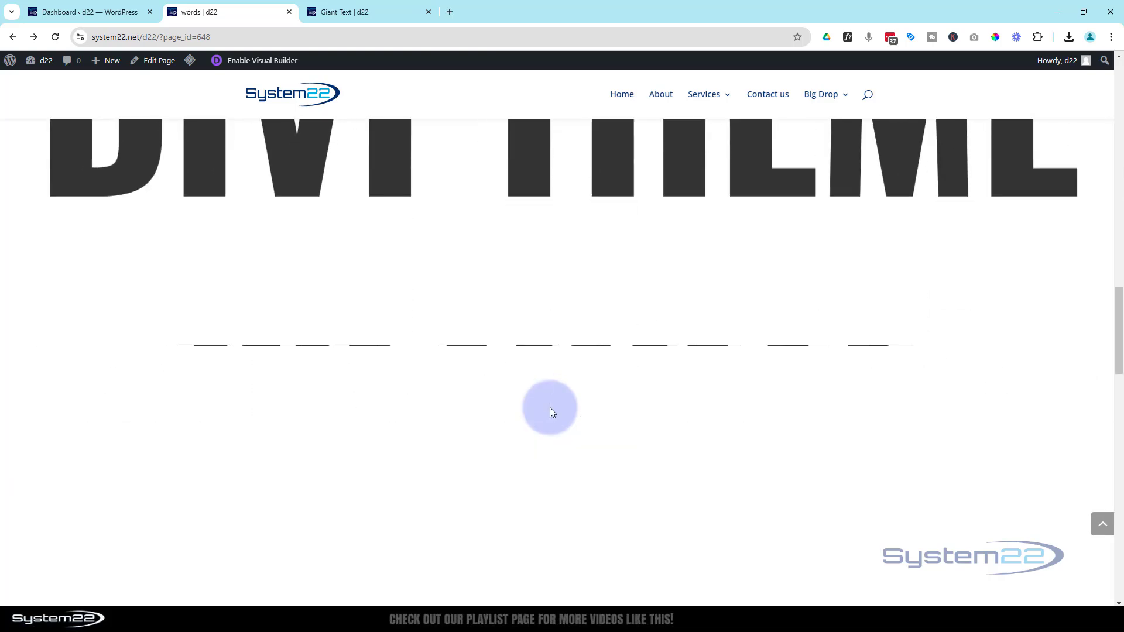
pyautogui.scroll(-5, 550, 412)
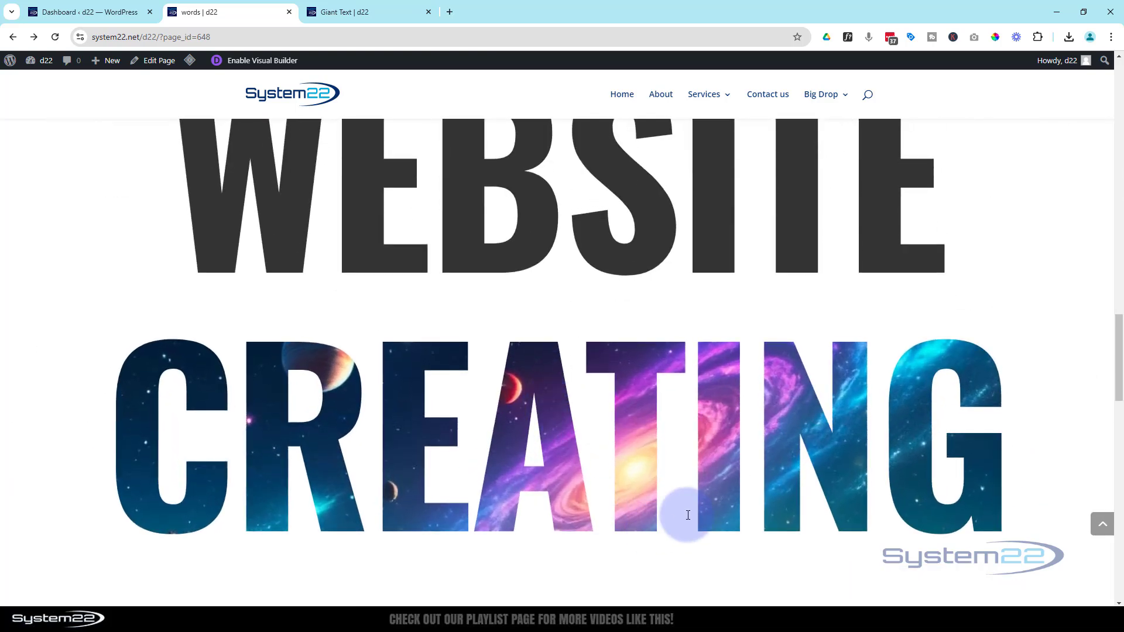
# Examine the image-filled "Creating" heading and the headings down to "For All!" on the black background, and return to the page top.
pyautogui.scroll(-1, 684, 515)
pyautogui.scroll(2, 675, 497)
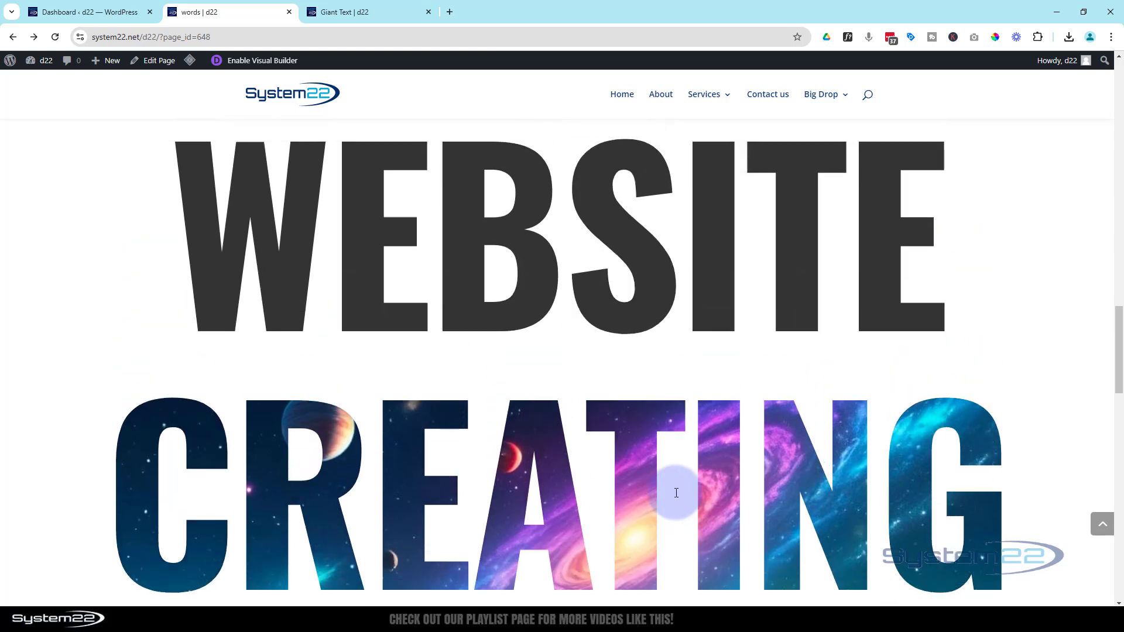
pyautogui.scroll(-3, 676, 493)
pyautogui.scroll(-5, 676, 493)
pyautogui.scroll(7, 675, 492)
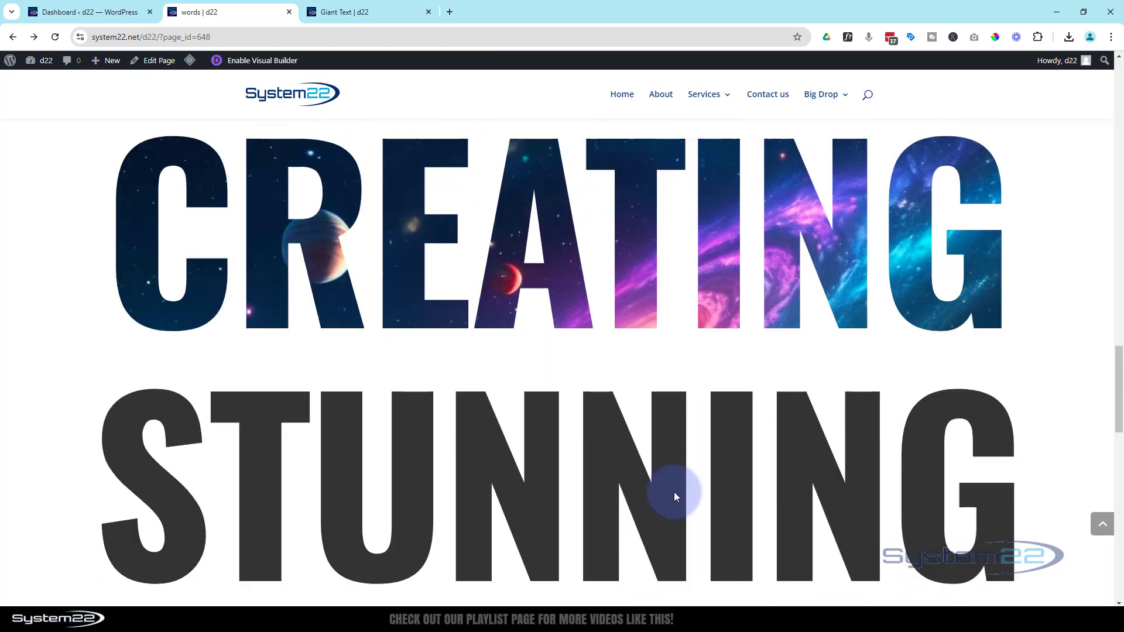
pyautogui.scroll(-7, 675, 492)
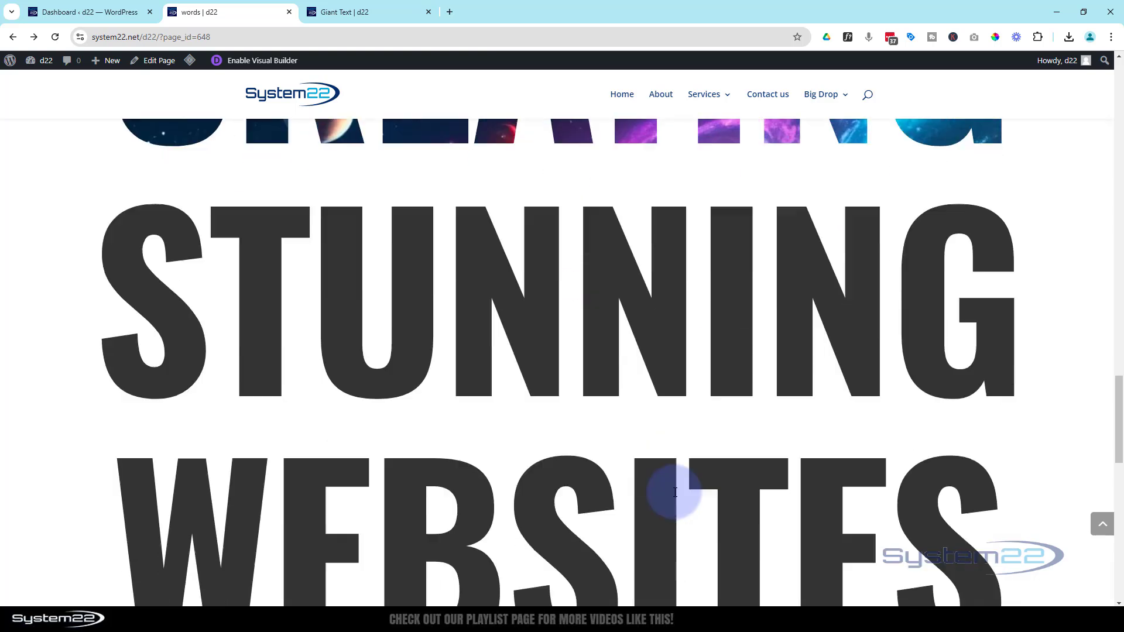
pyautogui.scroll(-5, 674, 490)
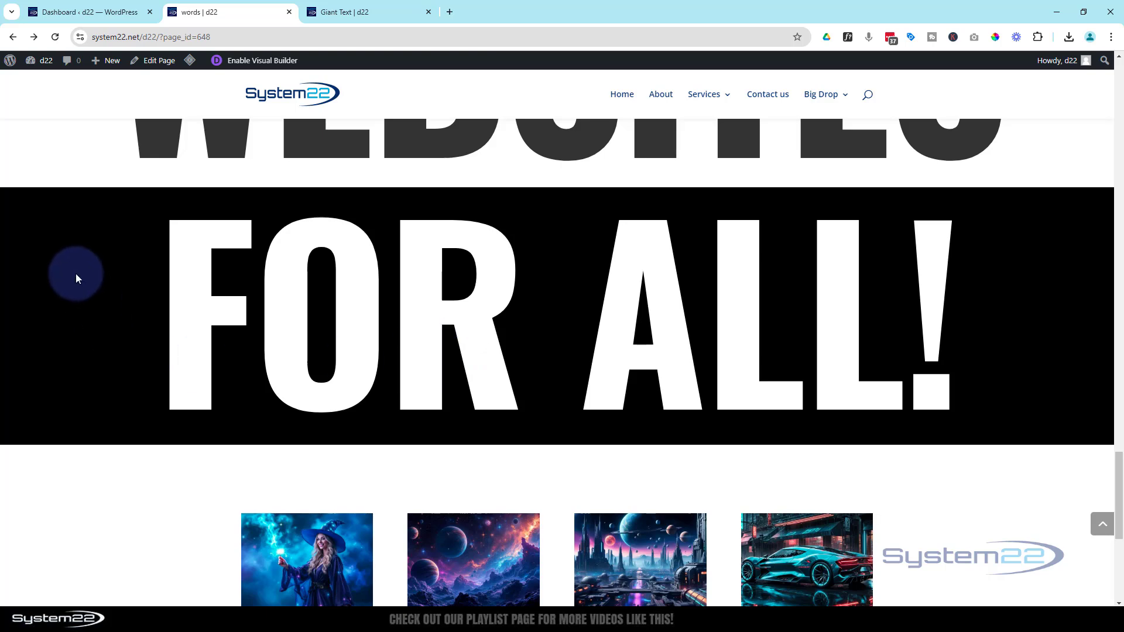
pyautogui.scroll(2, 594, 378)
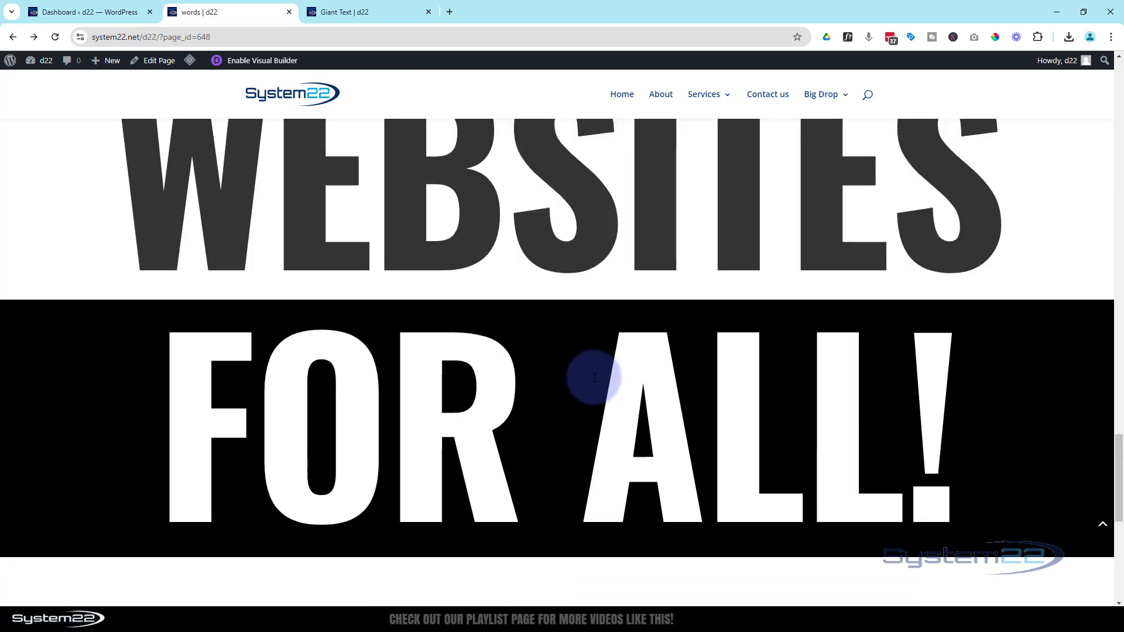
pyautogui.scroll(8, 595, 378)
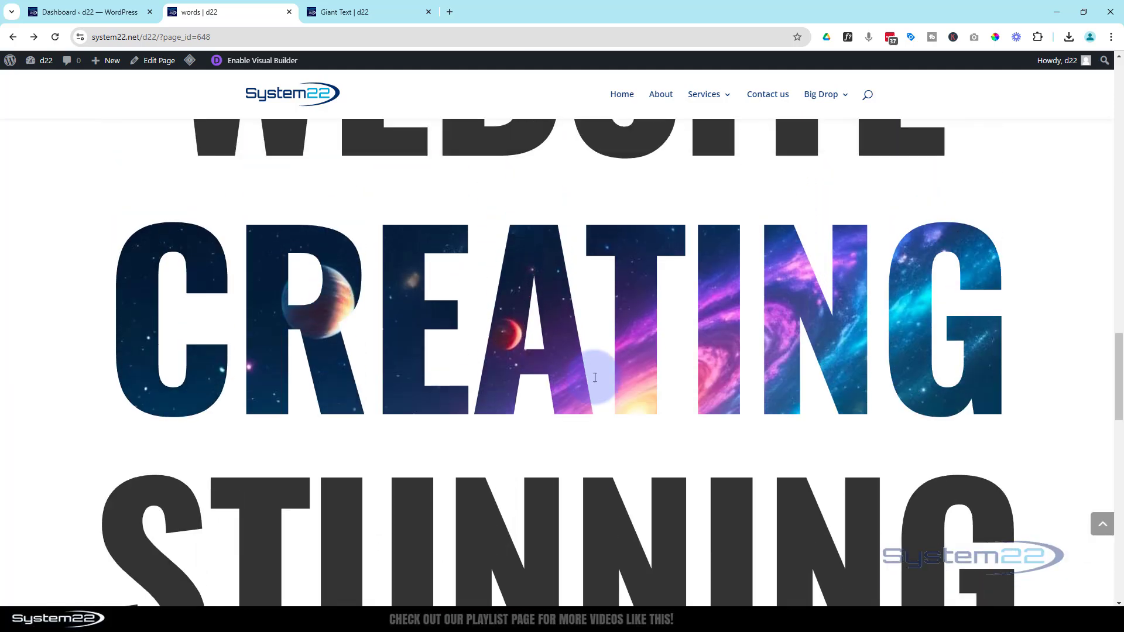
pyautogui.click(1104, 524)
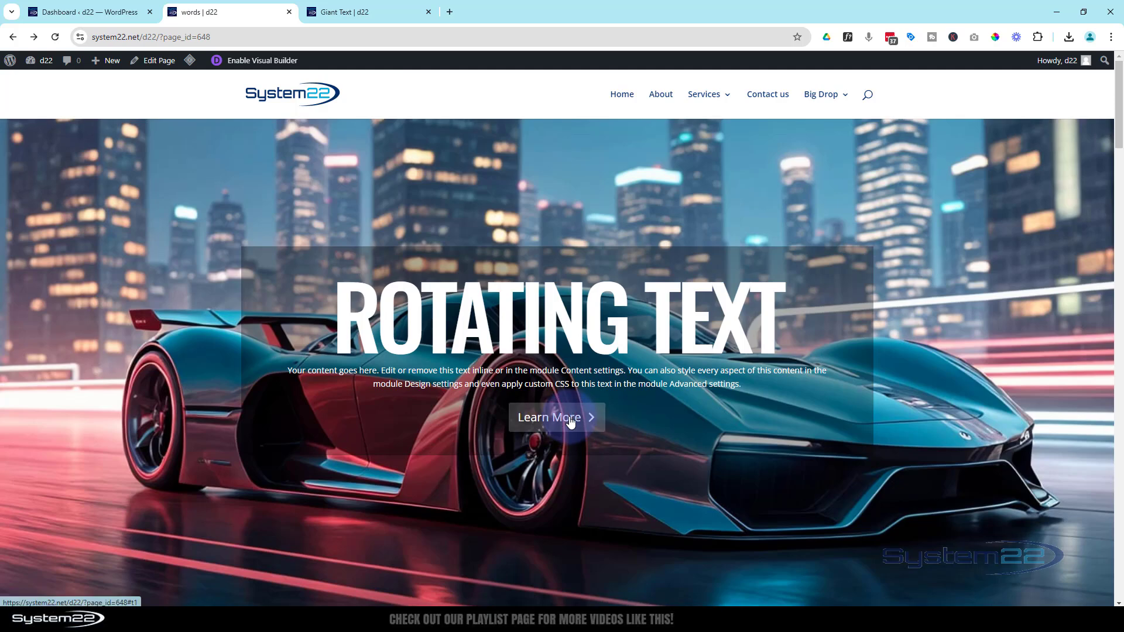
# Review the whole heading sequence again from "Welcome" down to the image gallery below "For All!", and return to the page top.
pyautogui.scroll(-5, 571, 421)
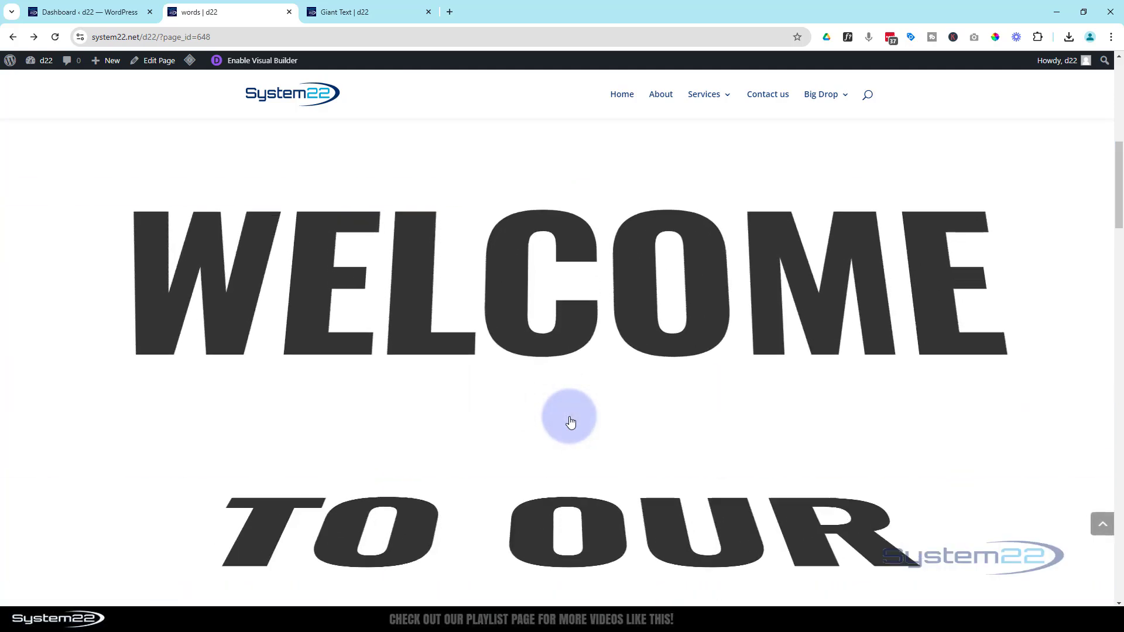
pyautogui.scroll(-5, 571, 417)
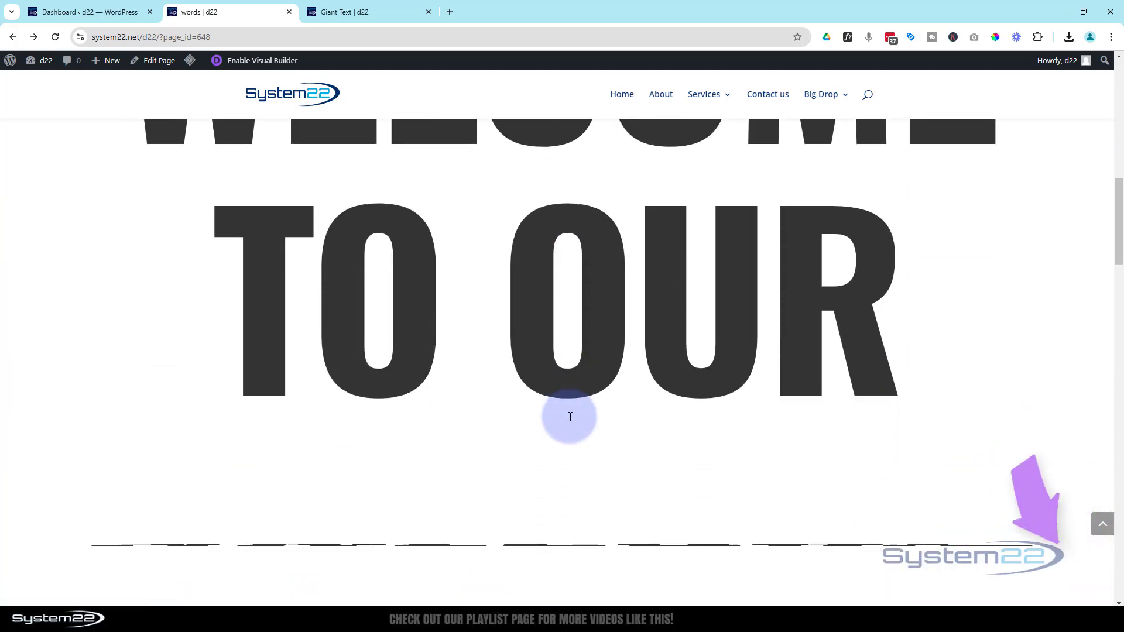
pyautogui.scroll(-5, 571, 417)
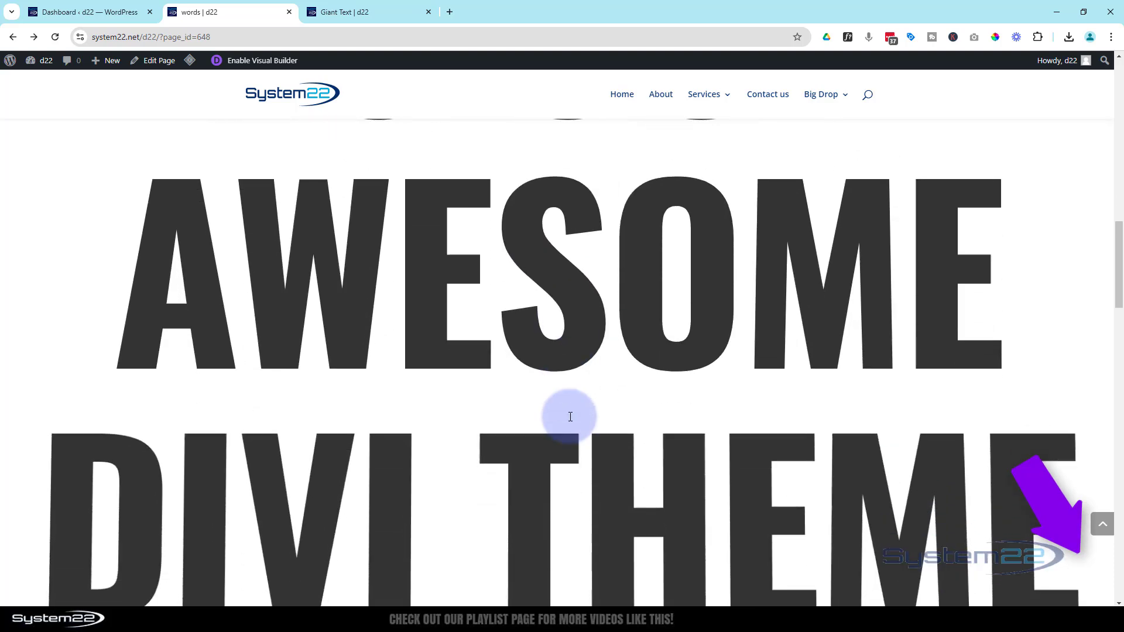
pyautogui.scroll(-5, 571, 417)
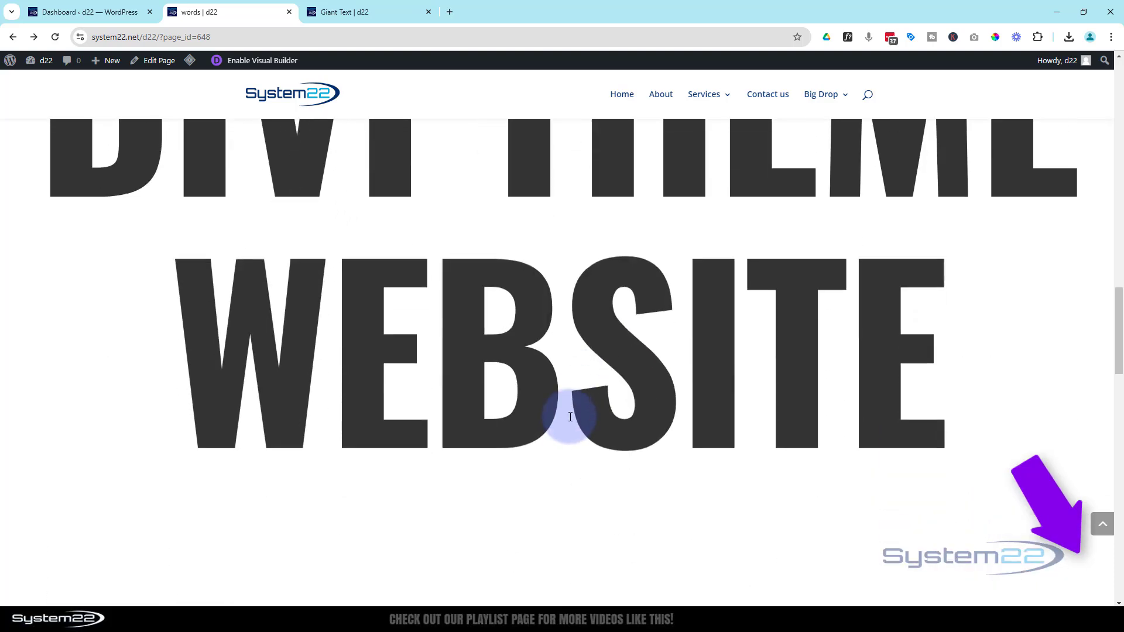
pyautogui.scroll(-5, 571, 417)
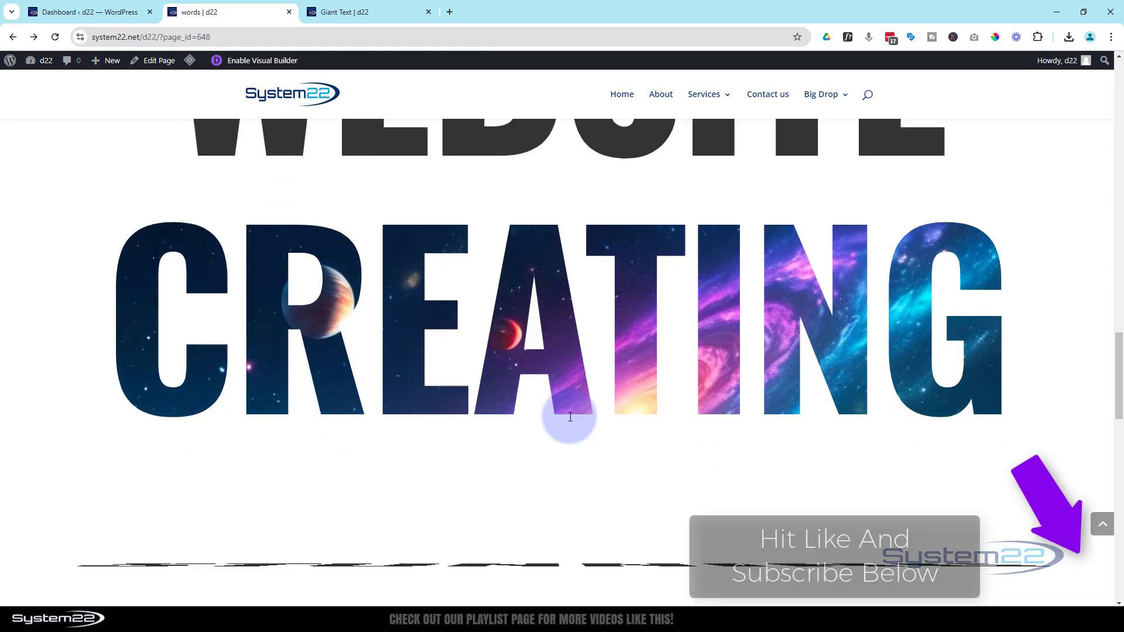
pyautogui.scroll(-5, 571, 417)
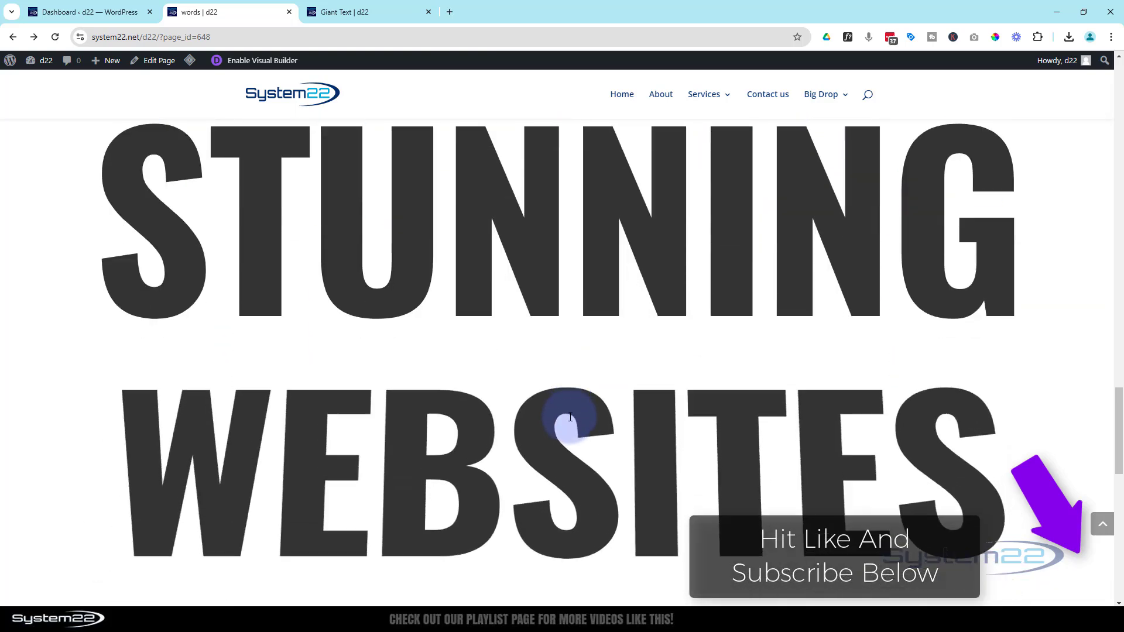
pyautogui.scroll(-2, 570, 417)
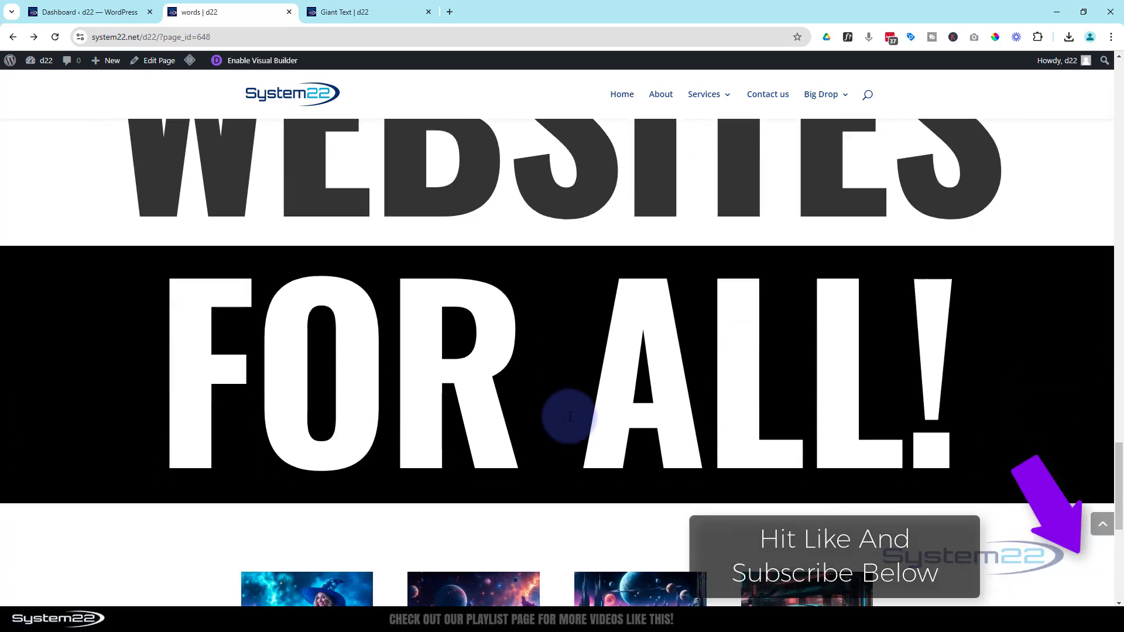
pyautogui.scroll(-2, 570, 418)
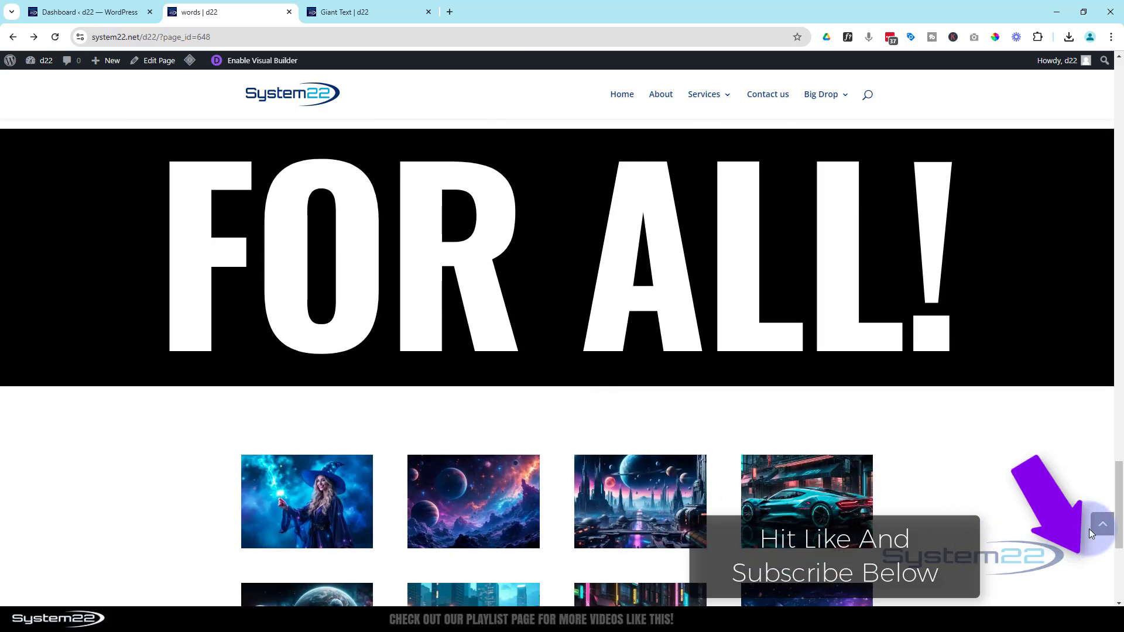
pyautogui.click(1100, 530)
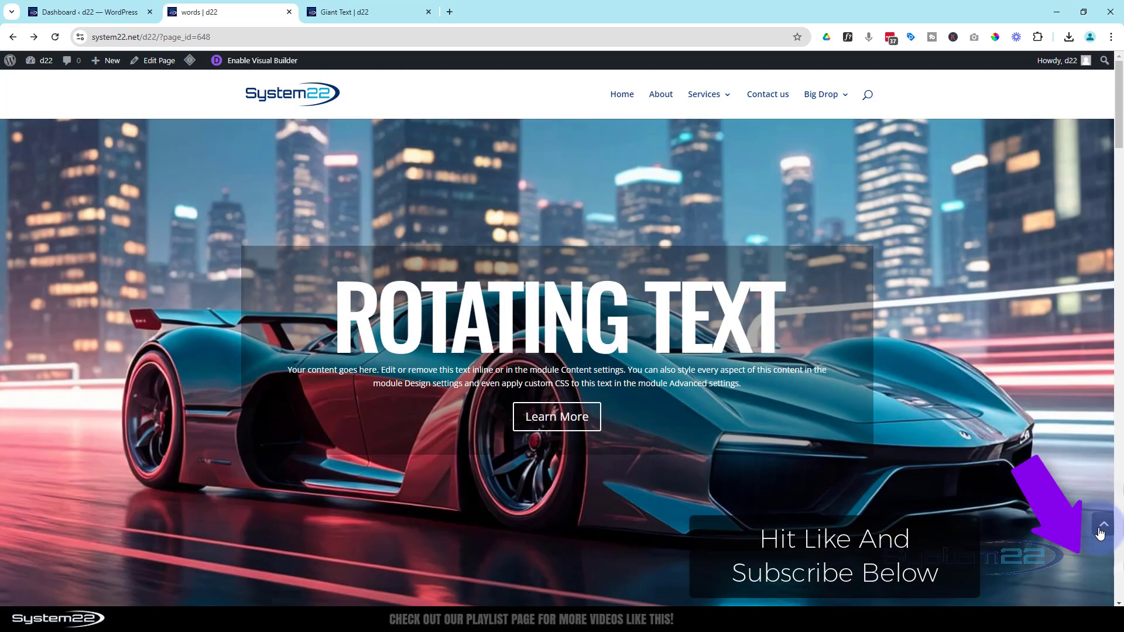